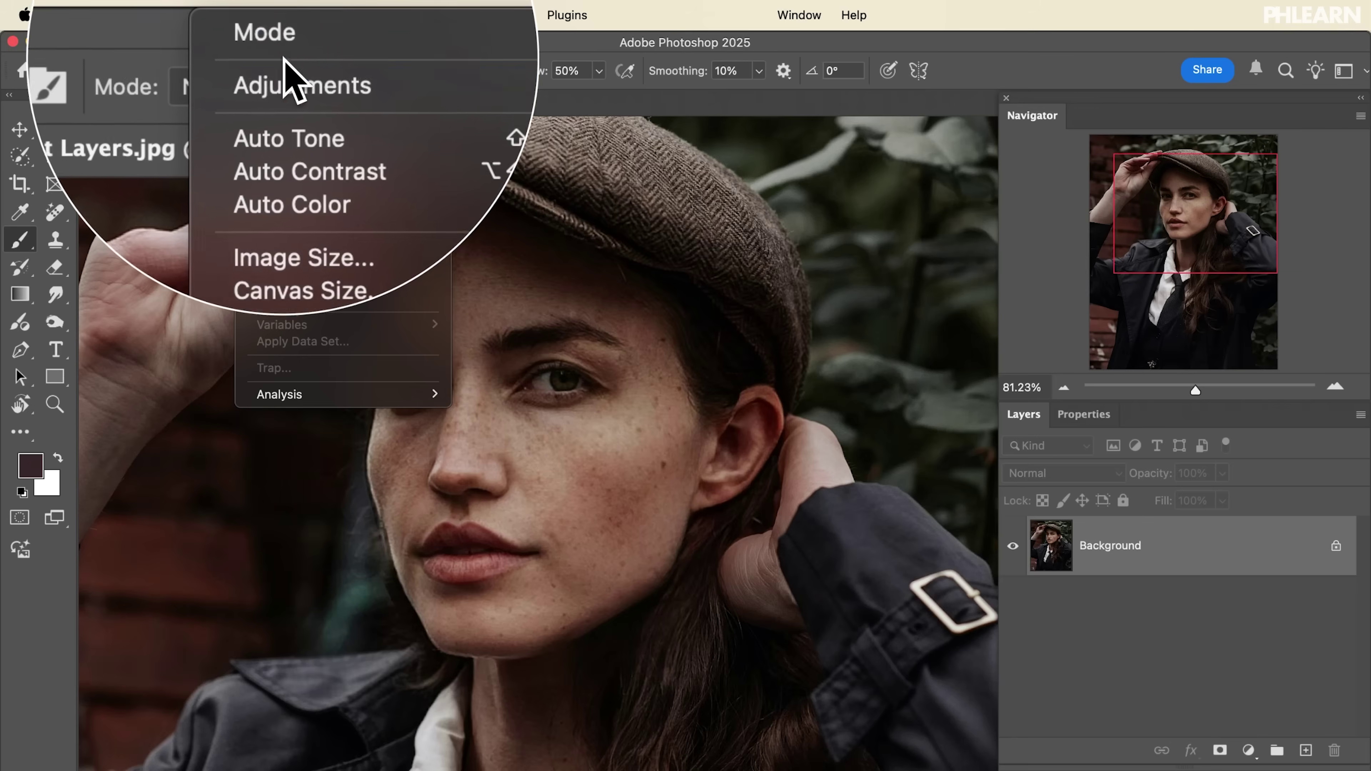
pyautogui.moveTo(390, 260)
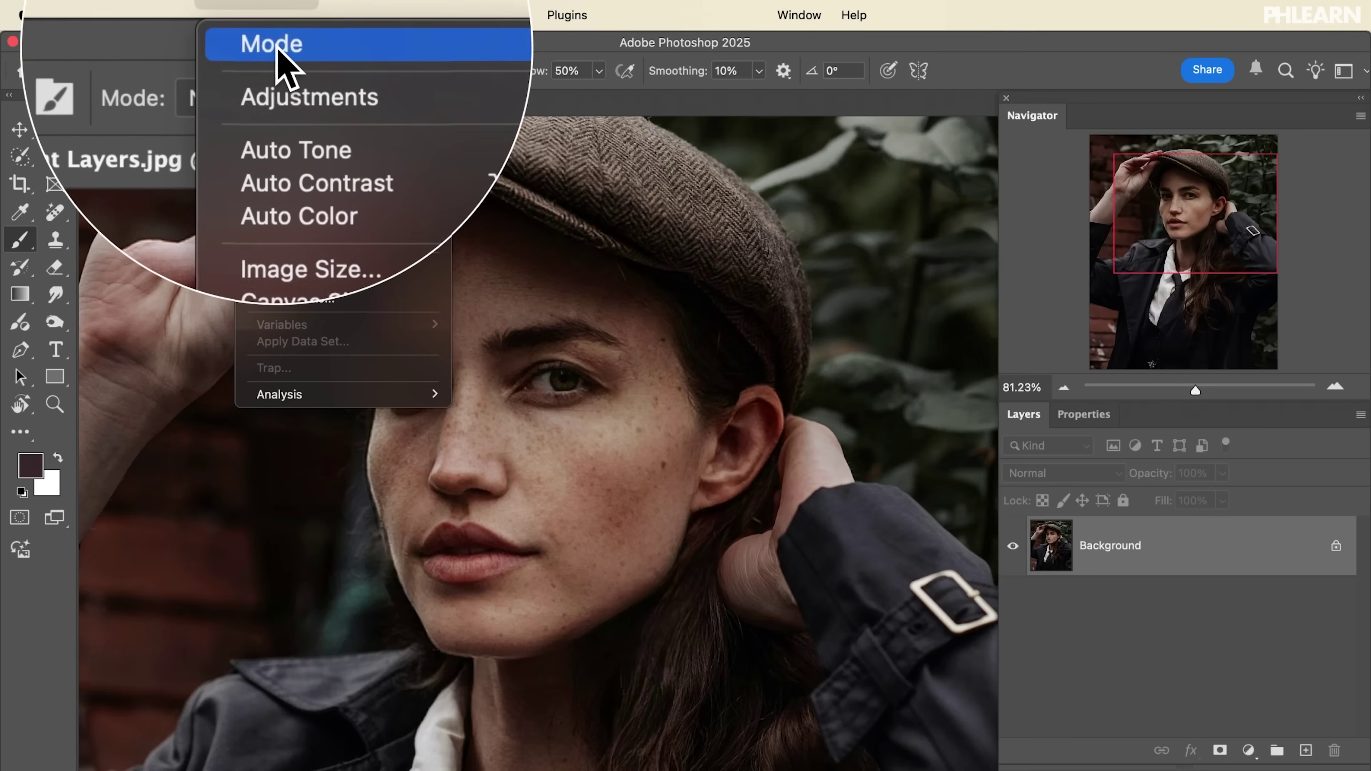
pyautogui.moveTo(300, 71)
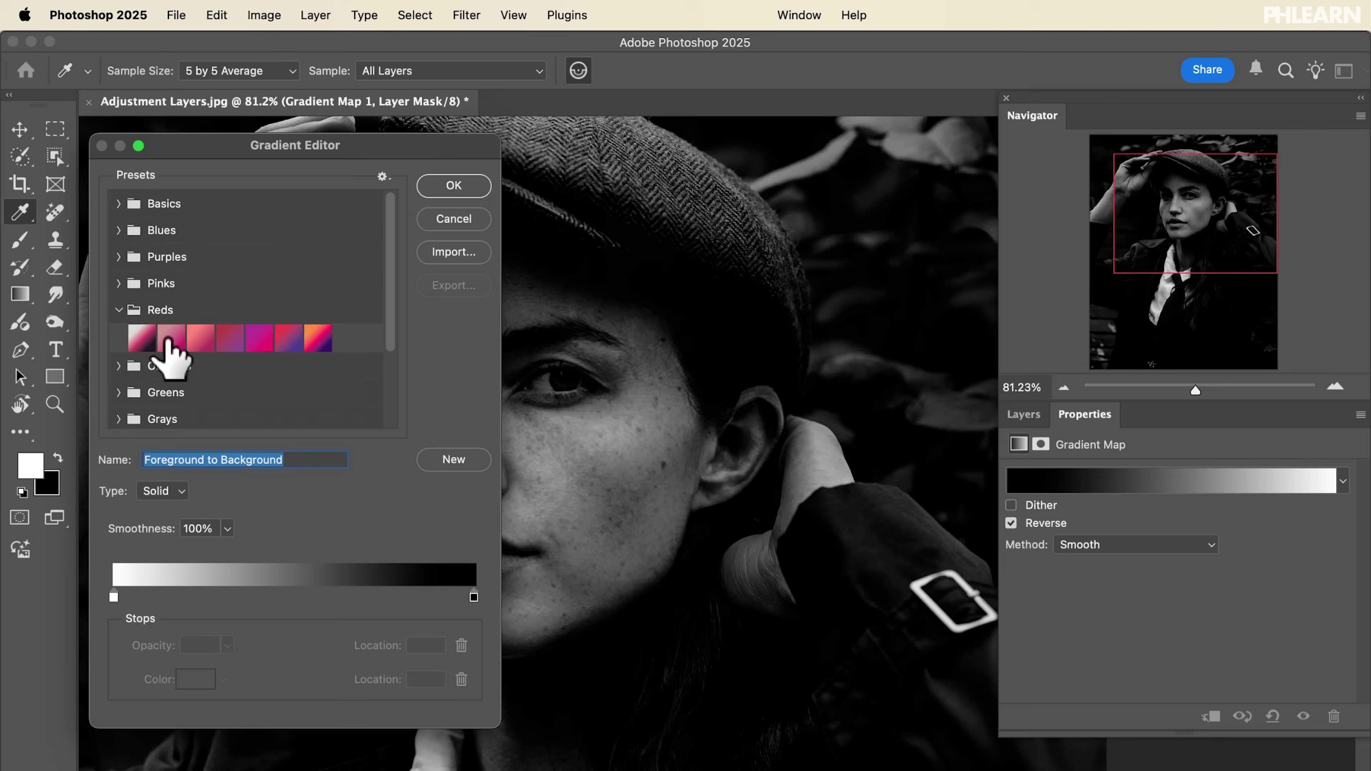
# - Try several presets from the Reds group, starting with Red_02, for the reversed gradient map
pyautogui.click(180, 340)
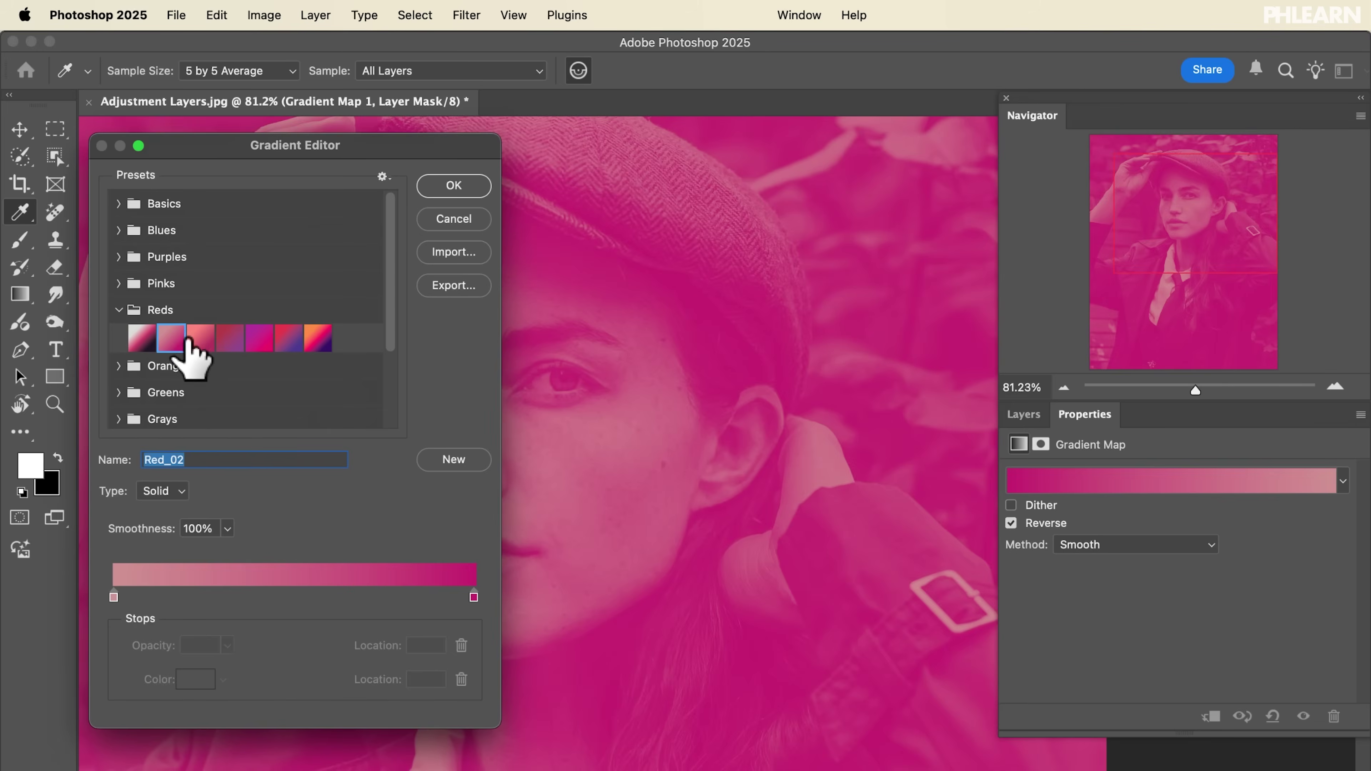
pyautogui.click(286, 339)
pyautogui.click(316, 337)
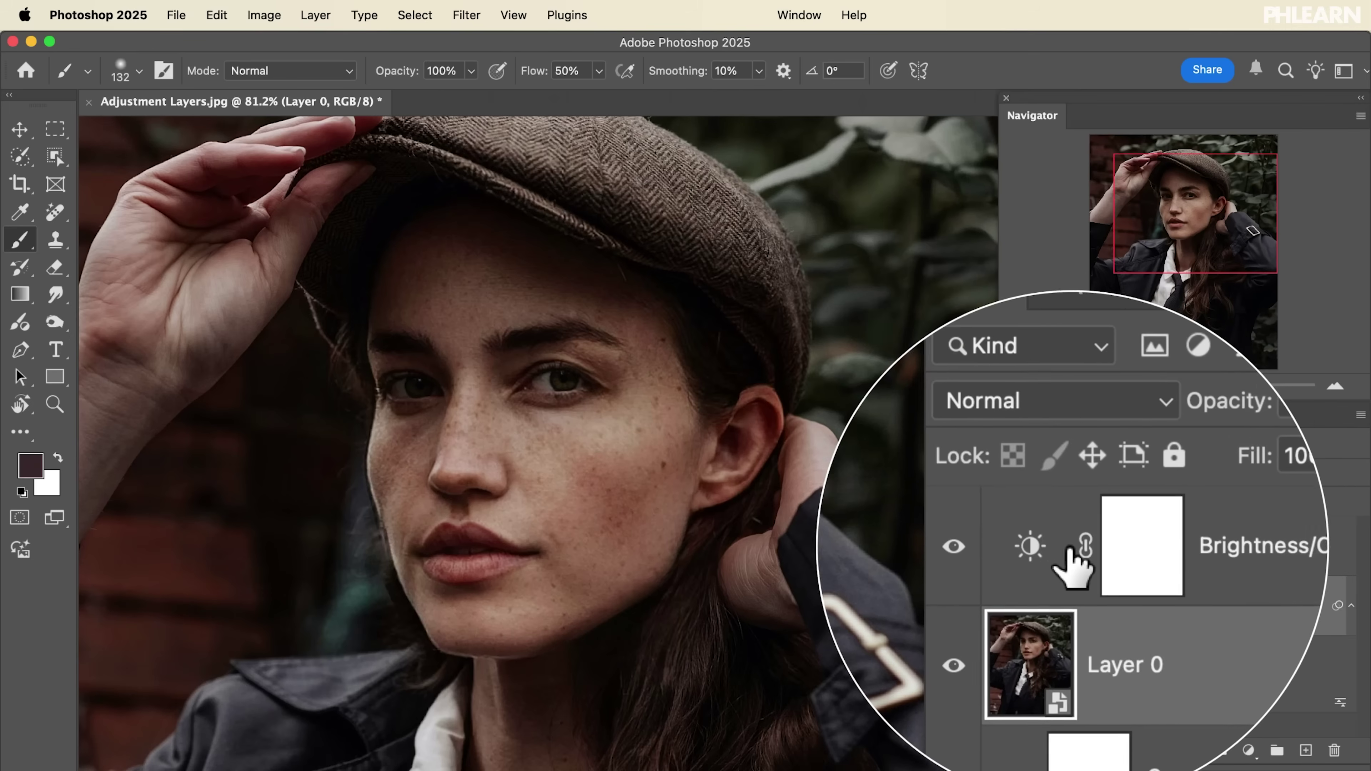
# - Toggle the visibility of the Brightness/Contrast adjustment layer above the portrait and raise its brightness
pyautogui.click(1052, 562)
pyautogui.click(1013, 543)
pyautogui.click(1012, 542)
pyautogui.click(1012, 543)
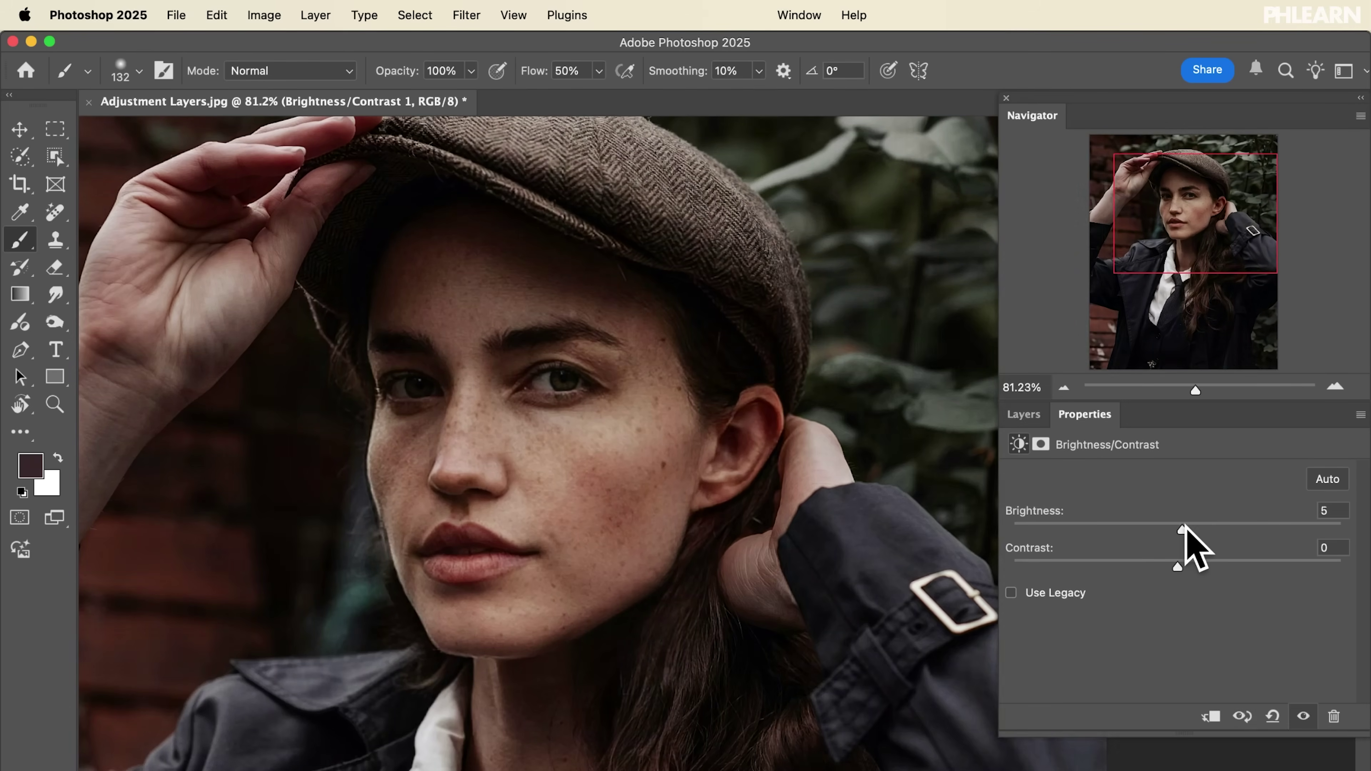
pyautogui.moveTo(1182, 527); pyautogui.dragTo(1211, 523)
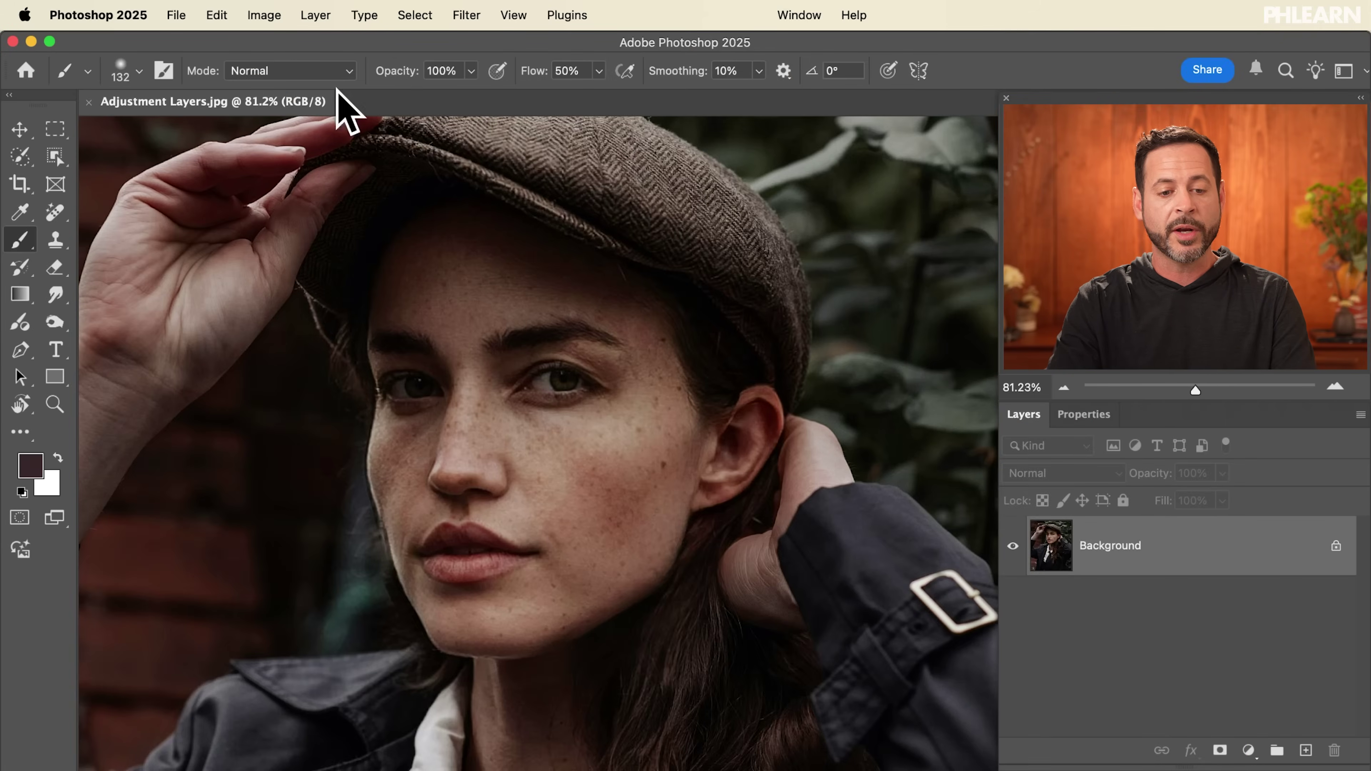
pyautogui.click(264, 15)
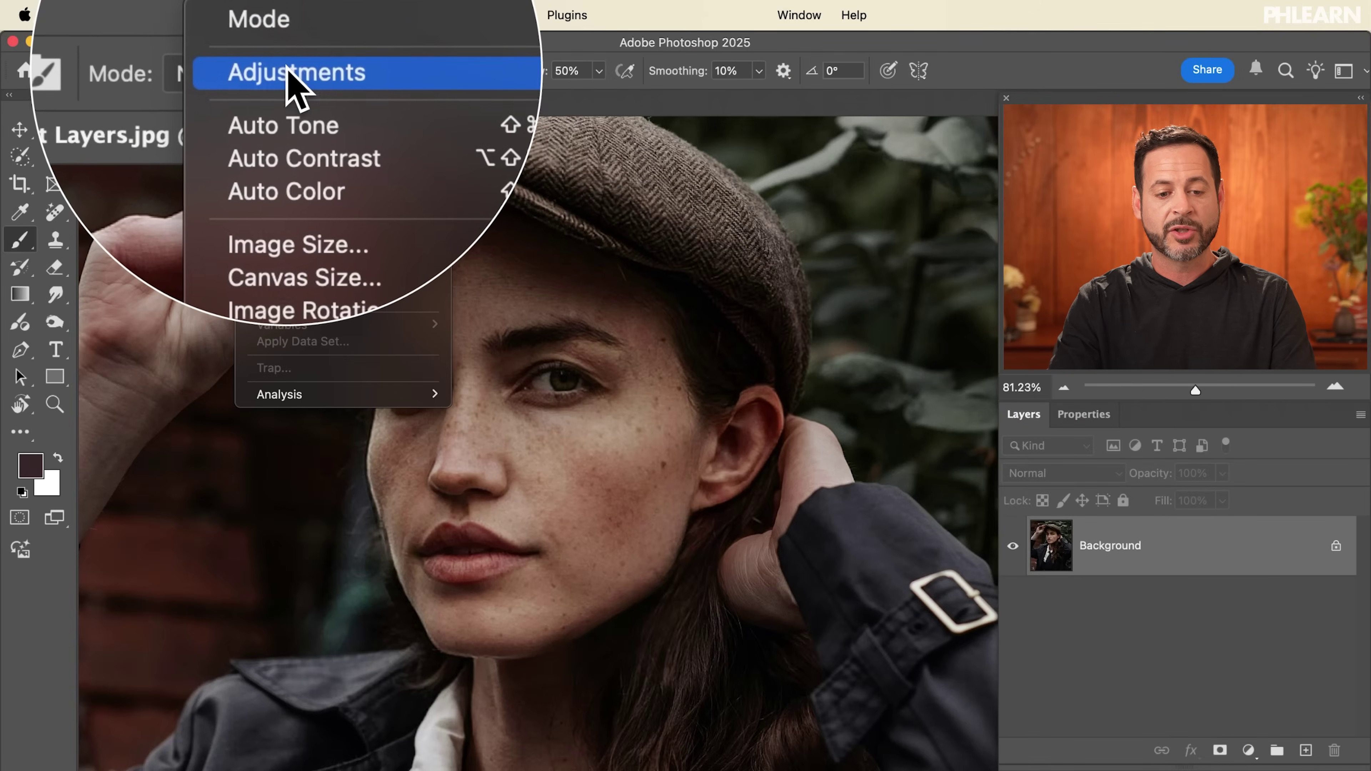
pyautogui.moveTo(381, 69)
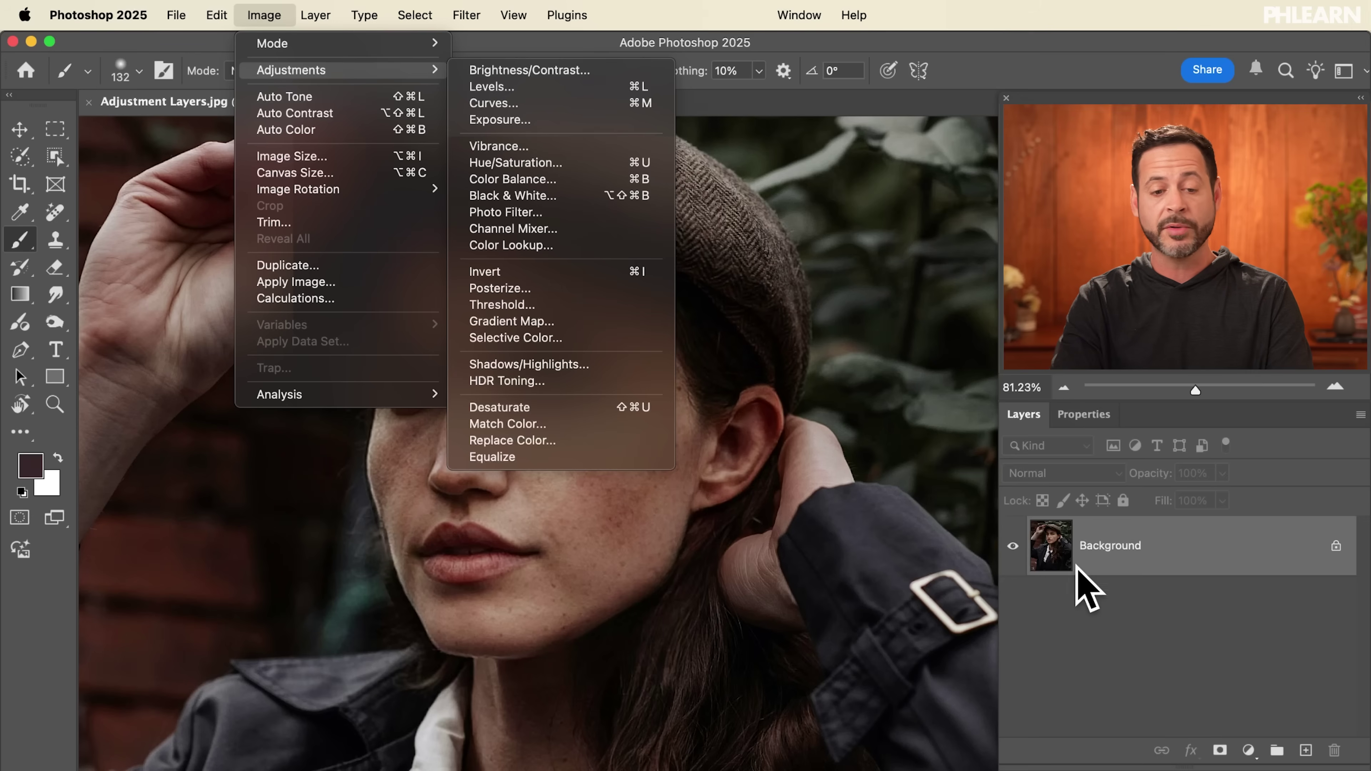
pyautogui.moveTo(323, 33)
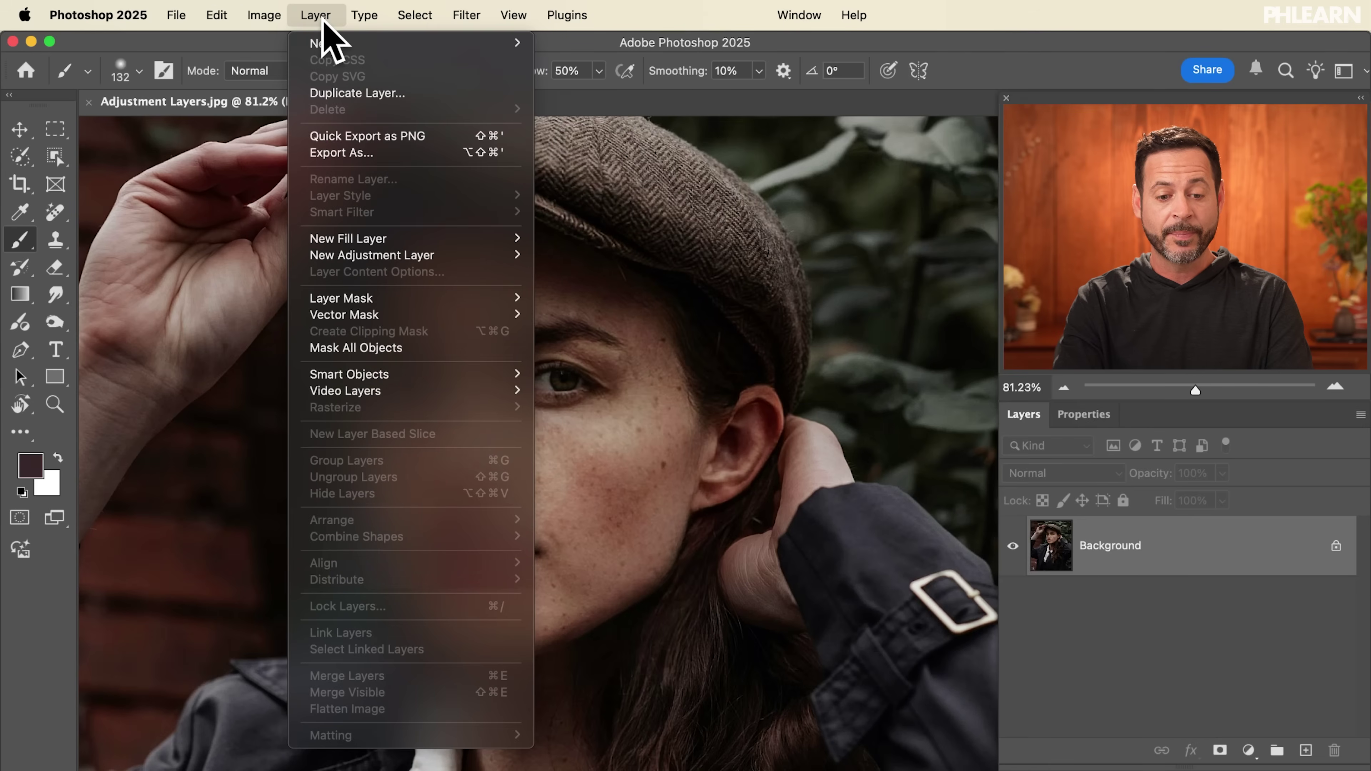
pyautogui.moveTo(390, 259)
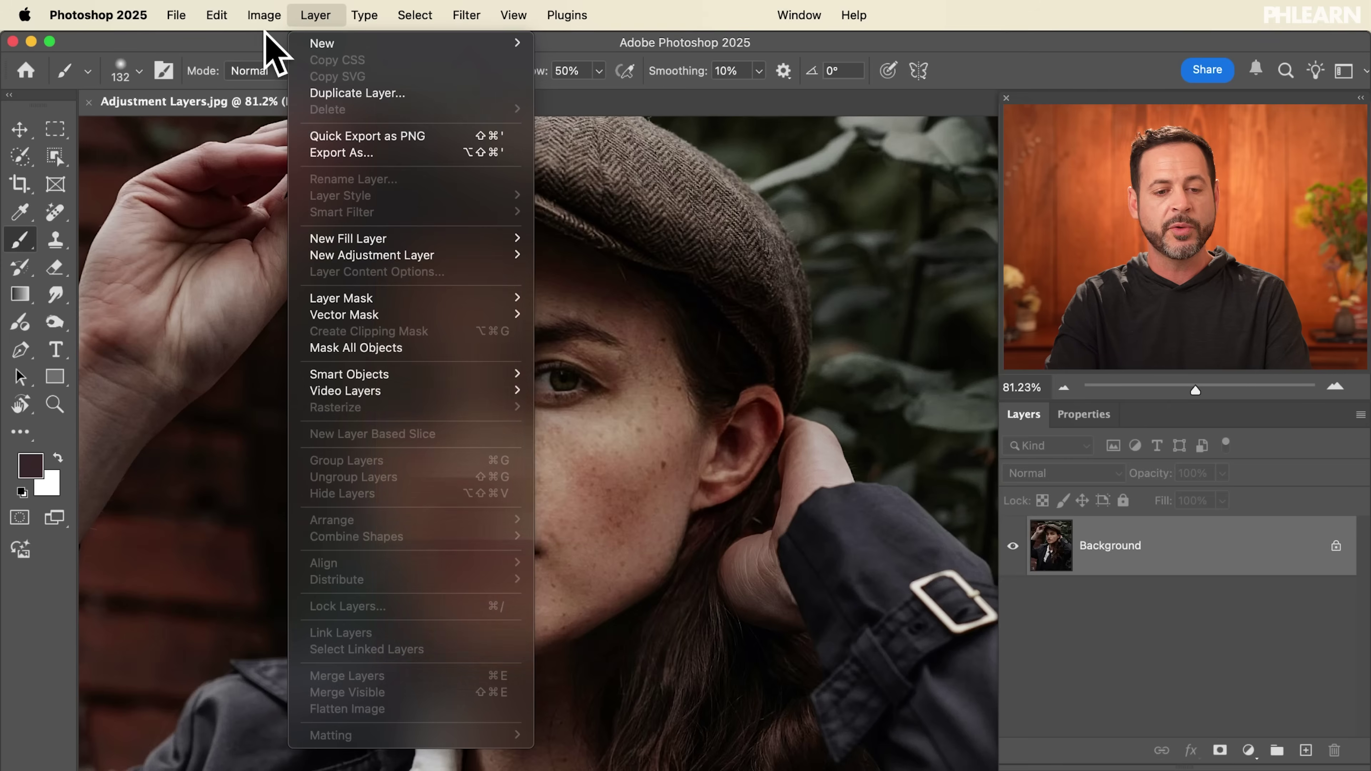
# - Apply a Brightness/Contrast adjustment with brightness 74 directly to the Background layer, and undo it
pyautogui.moveTo(264, 15)
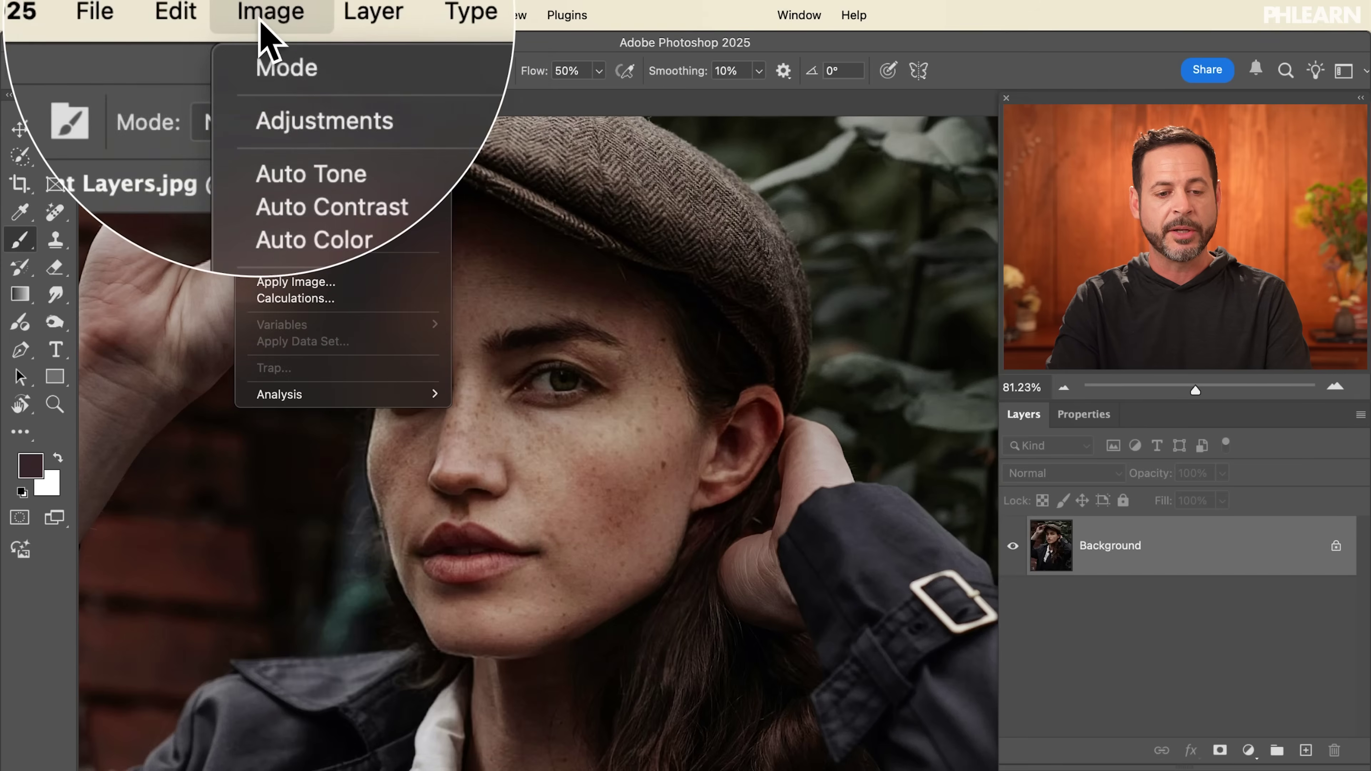
pyautogui.moveTo(292, 69)
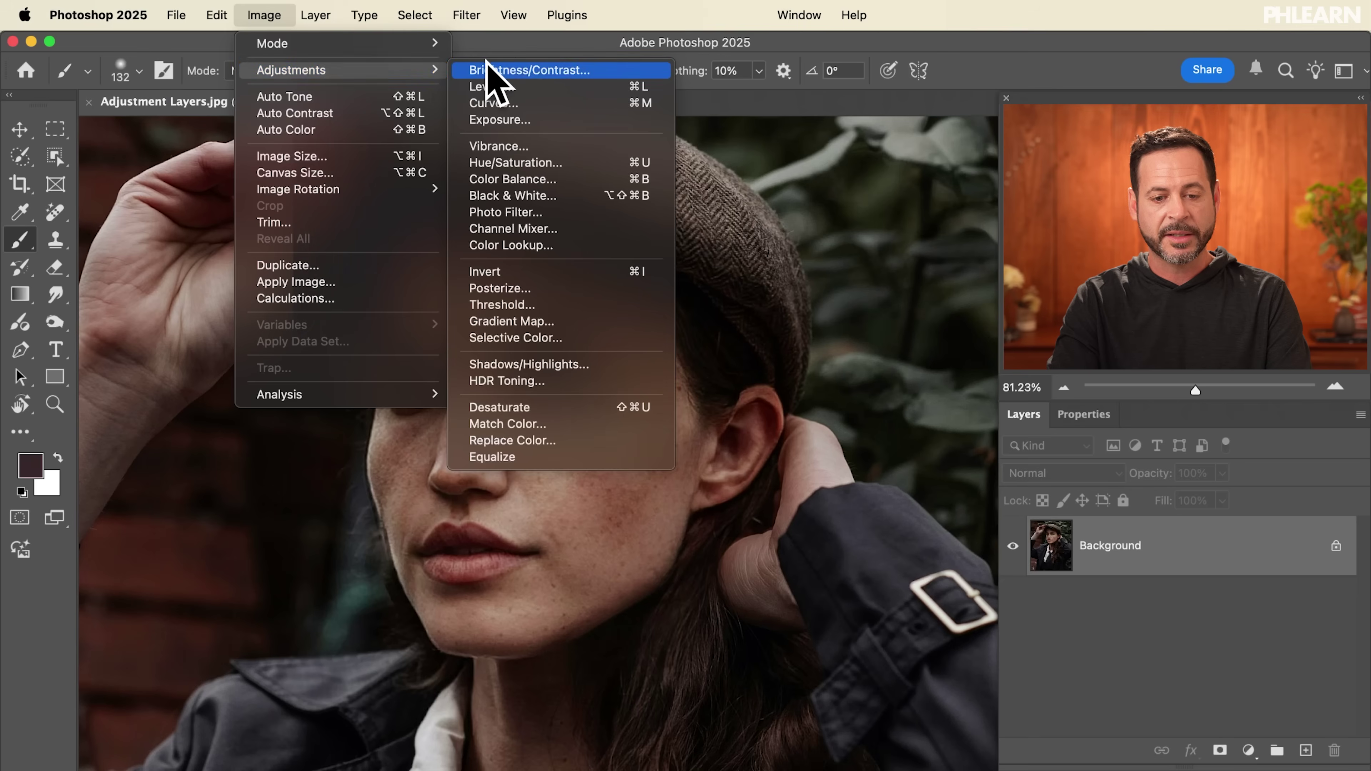
pyautogui.click(535, 71)
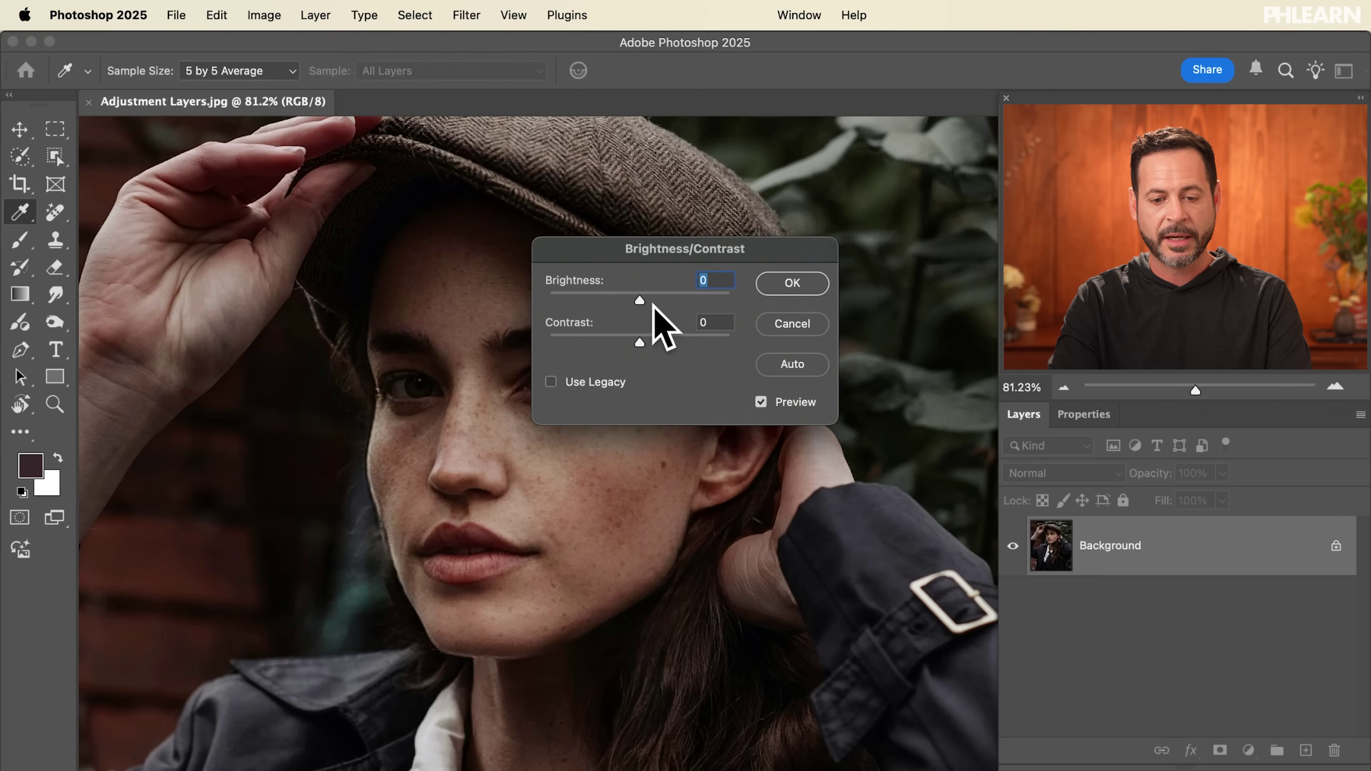
pyautogui.moveTo(641, 303); pyautogui.dragTo(682, 300)
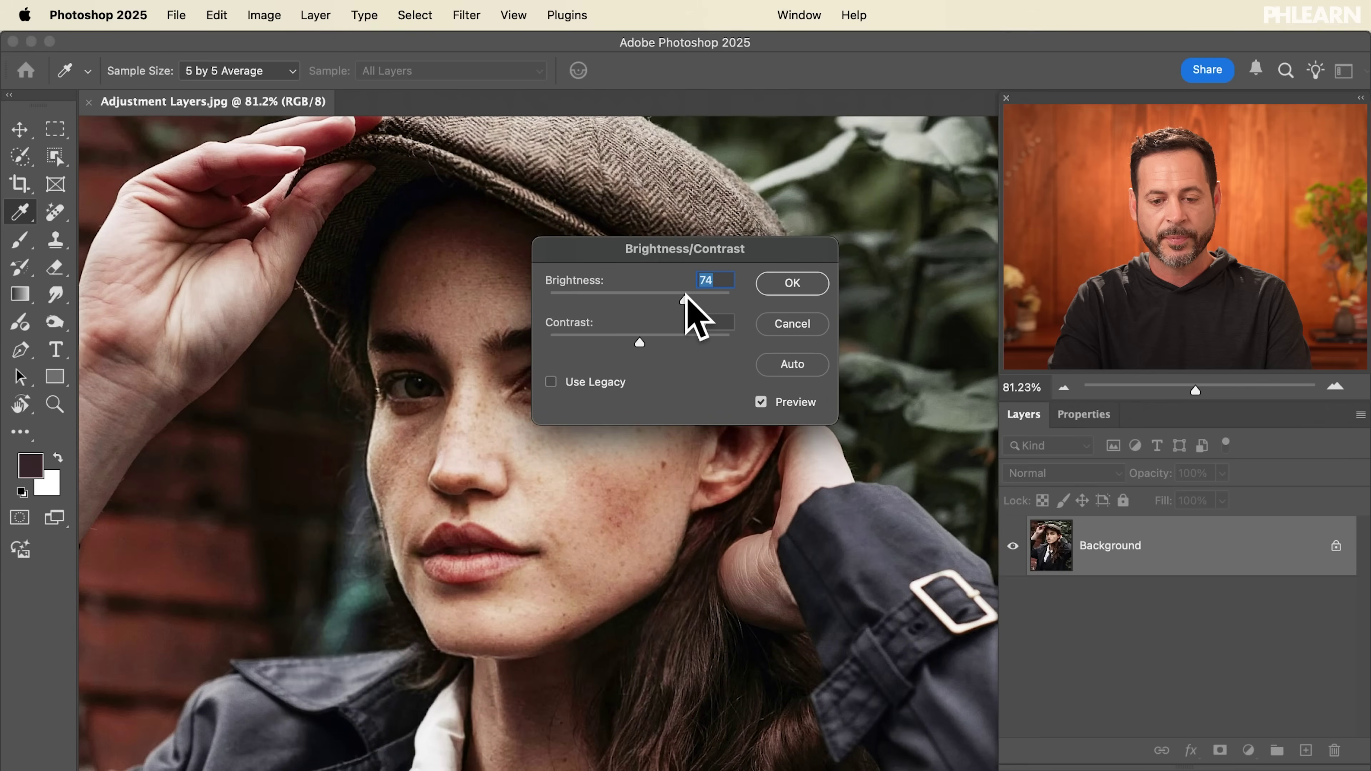
pyautogui.click(791, 283)
pyautogui.press('b')
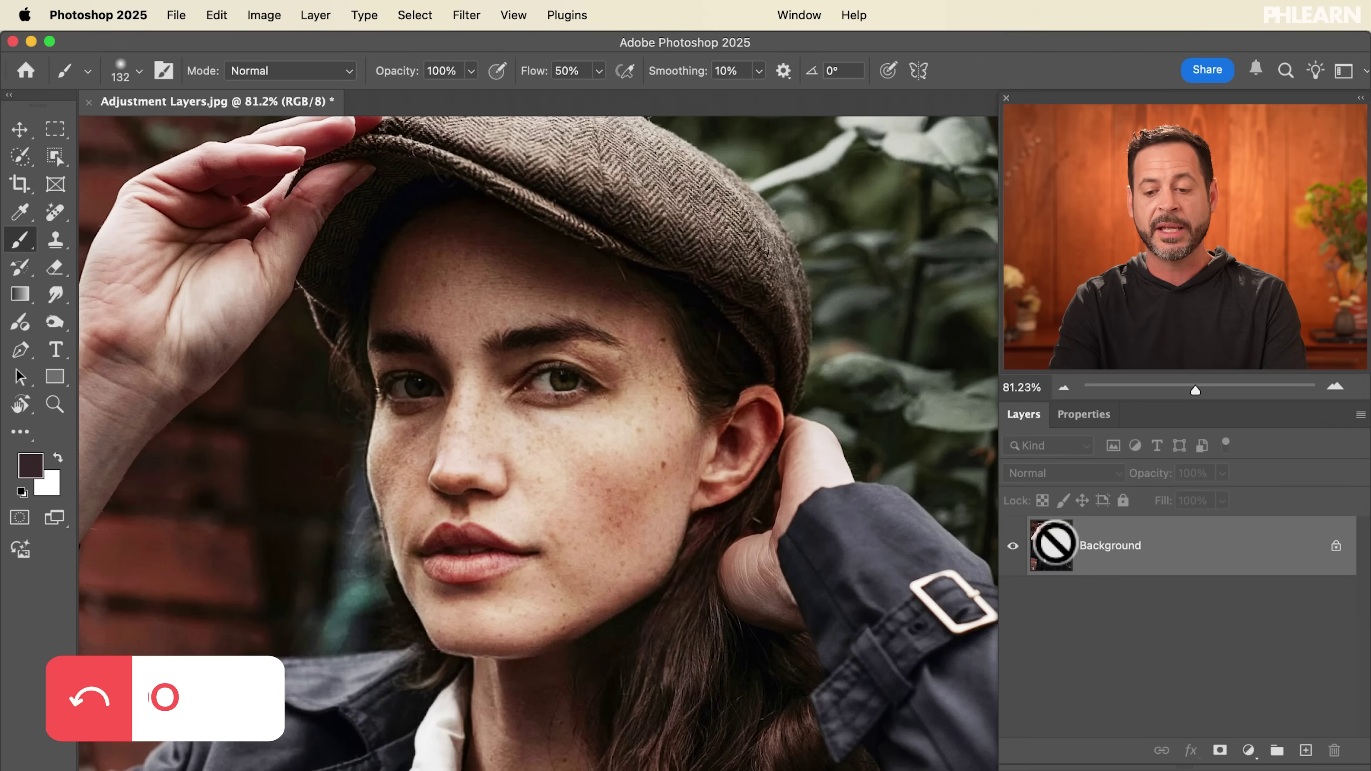
pyautogui.press('super+z')
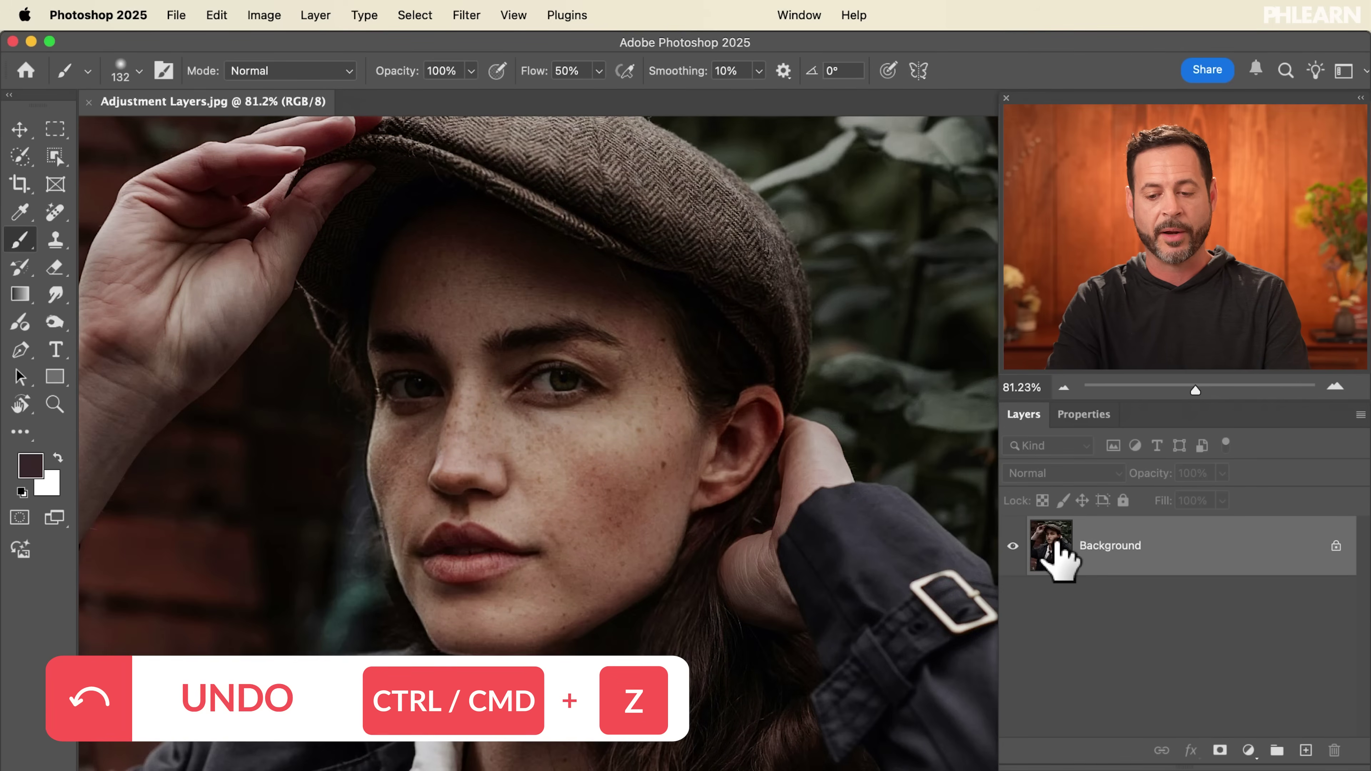
# - Brighten the Background layer once more with a direct Brightness/Contrast adjustment, and undo the change
pyautogui.click(267, 16)
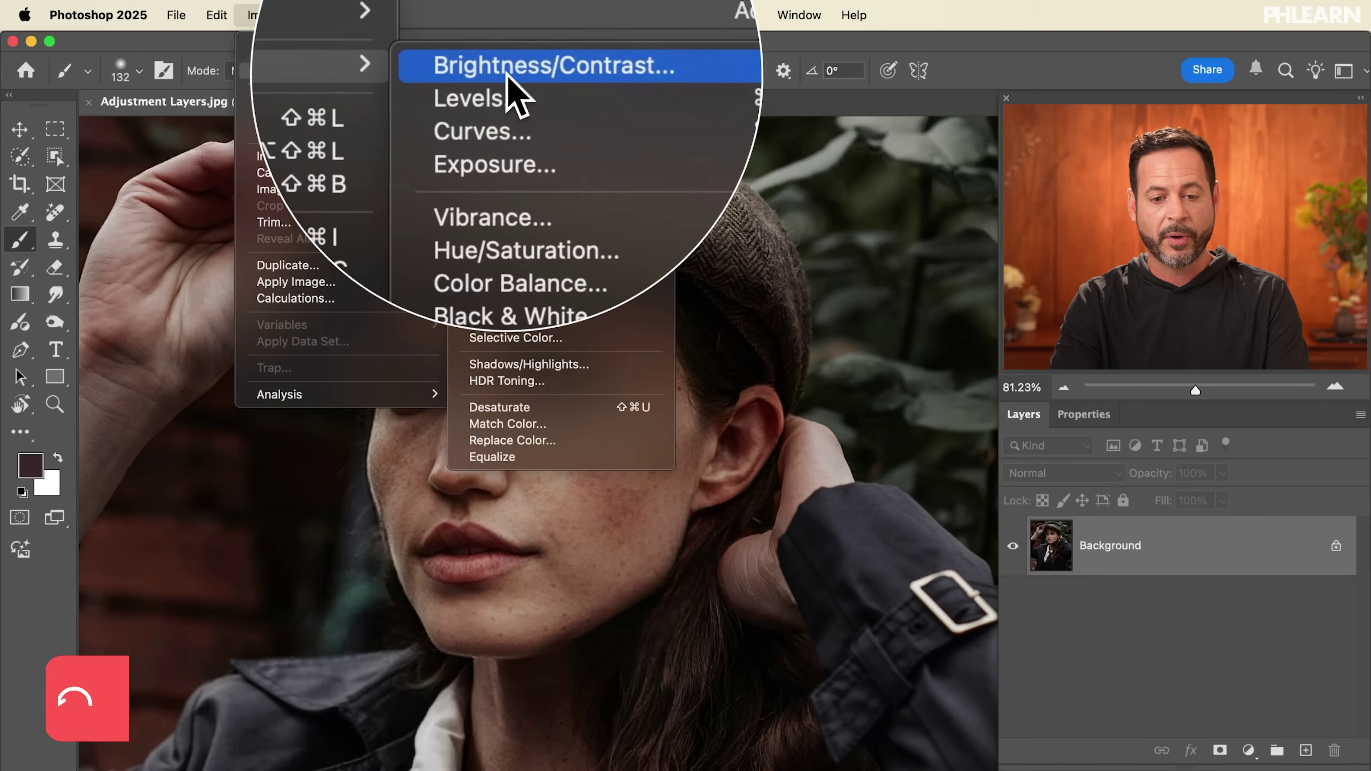
pyautogui.click(505, 68)
pyautogui.moveTo(651, 298); pyautogui.dragTo(674, 299)
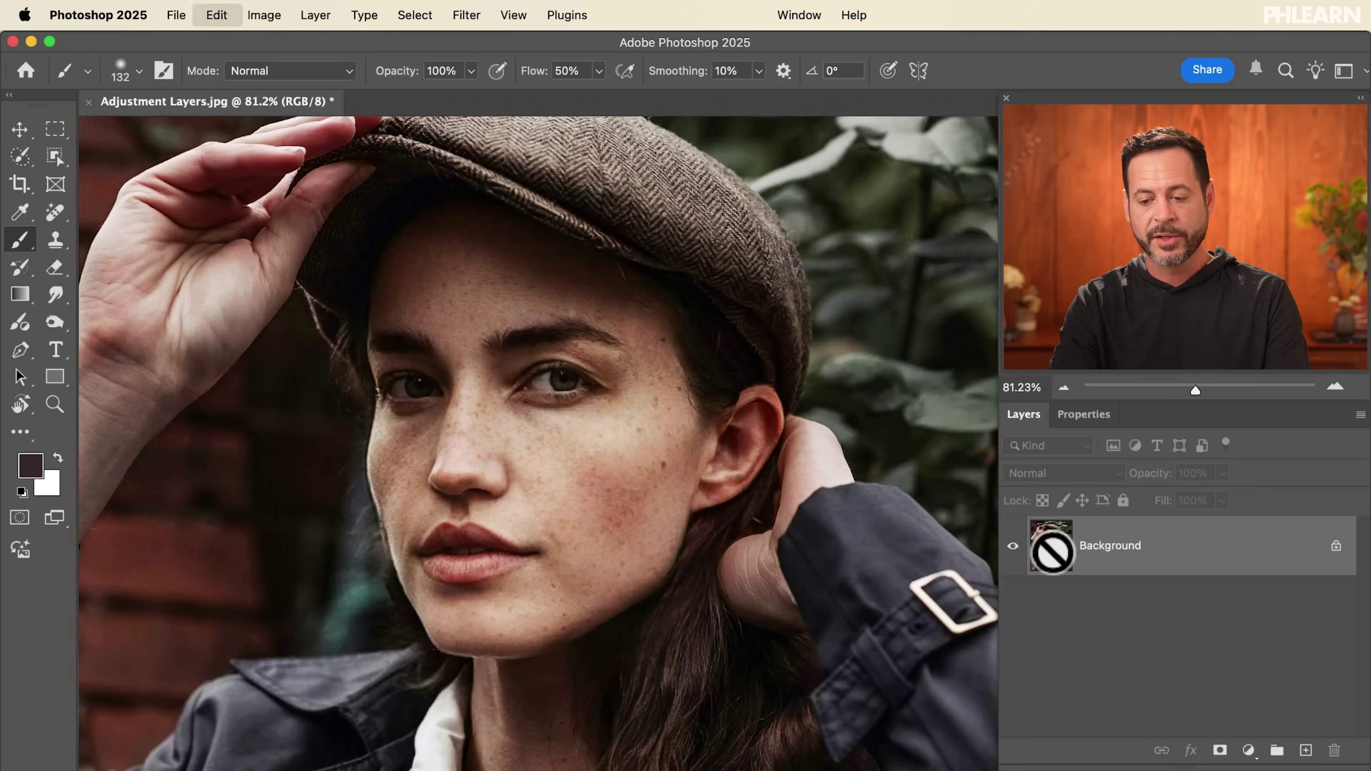
pyautogui.press('super+z')
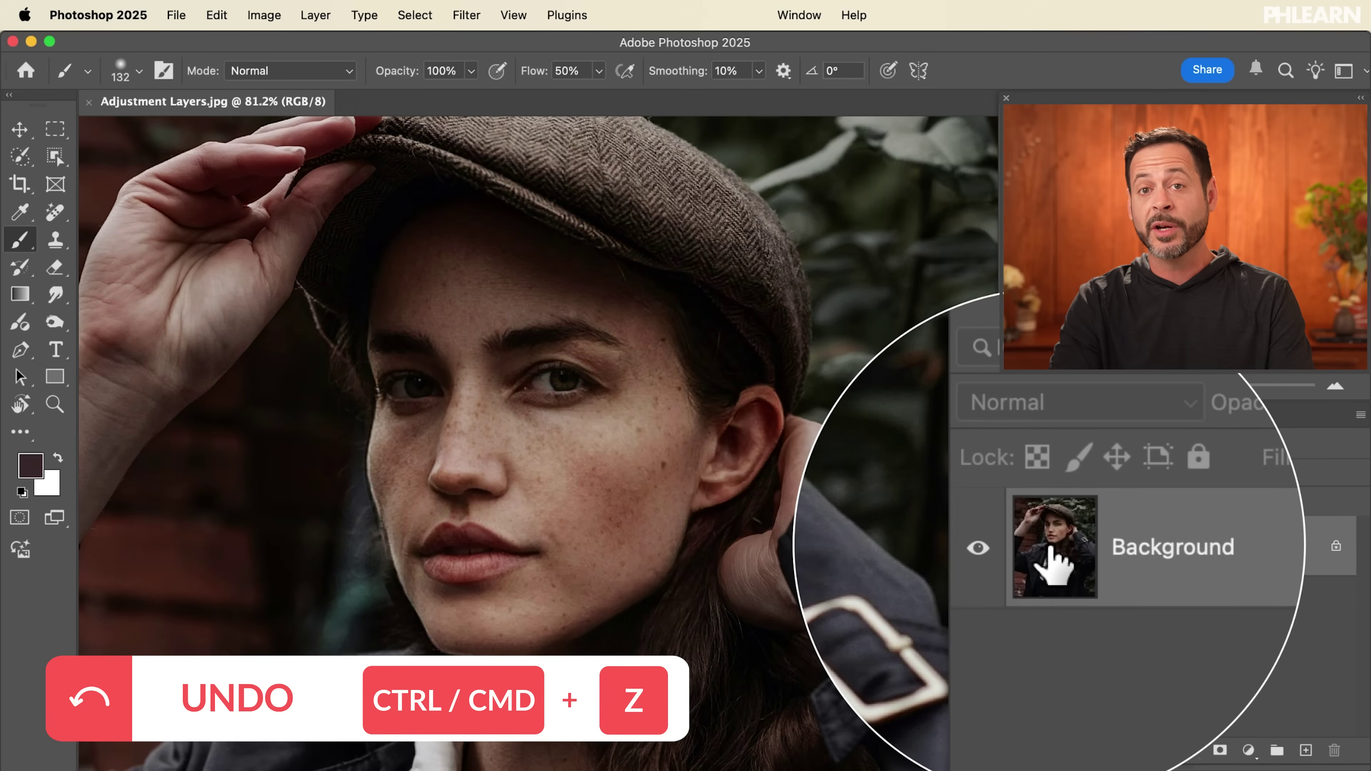
# - Convert the Background layer to a Smart Object
pyautogui.click(330, 16)
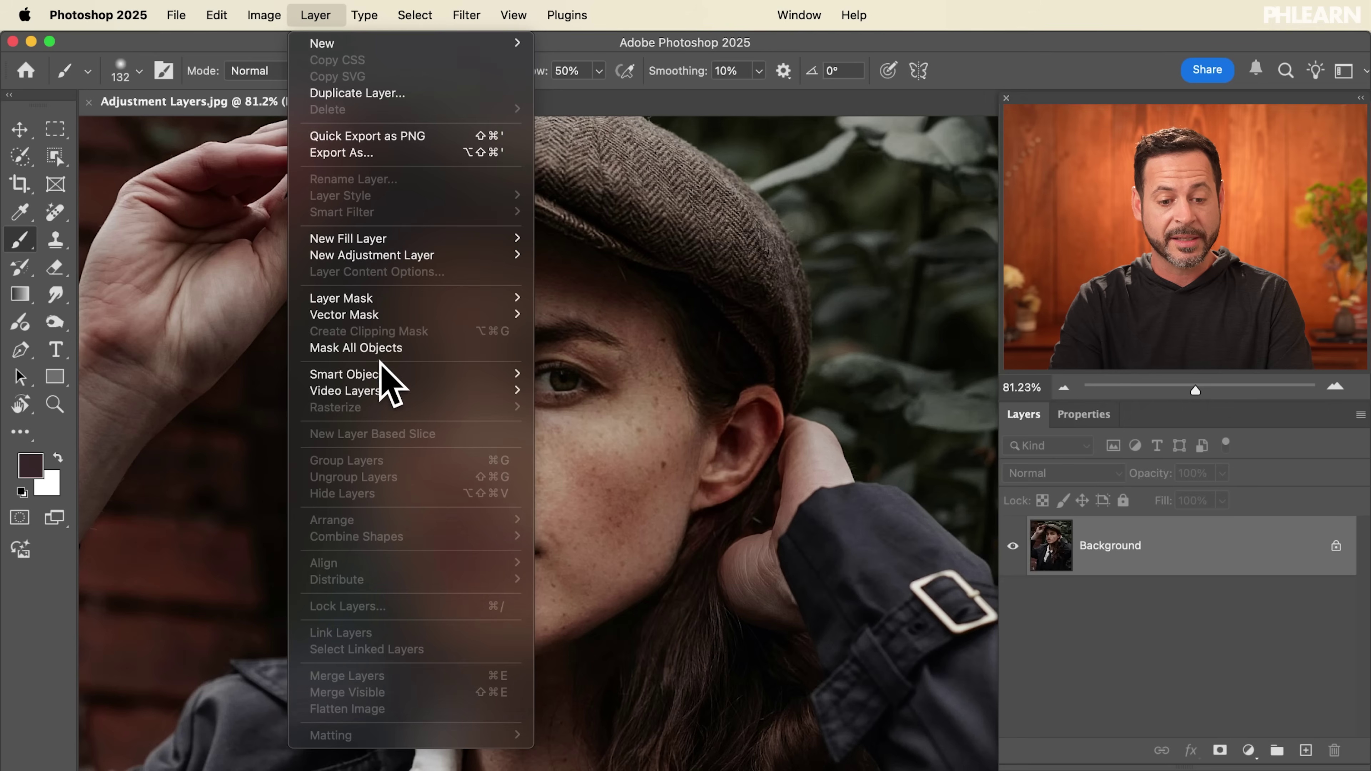
pyautogui.moveTo(381, 375)
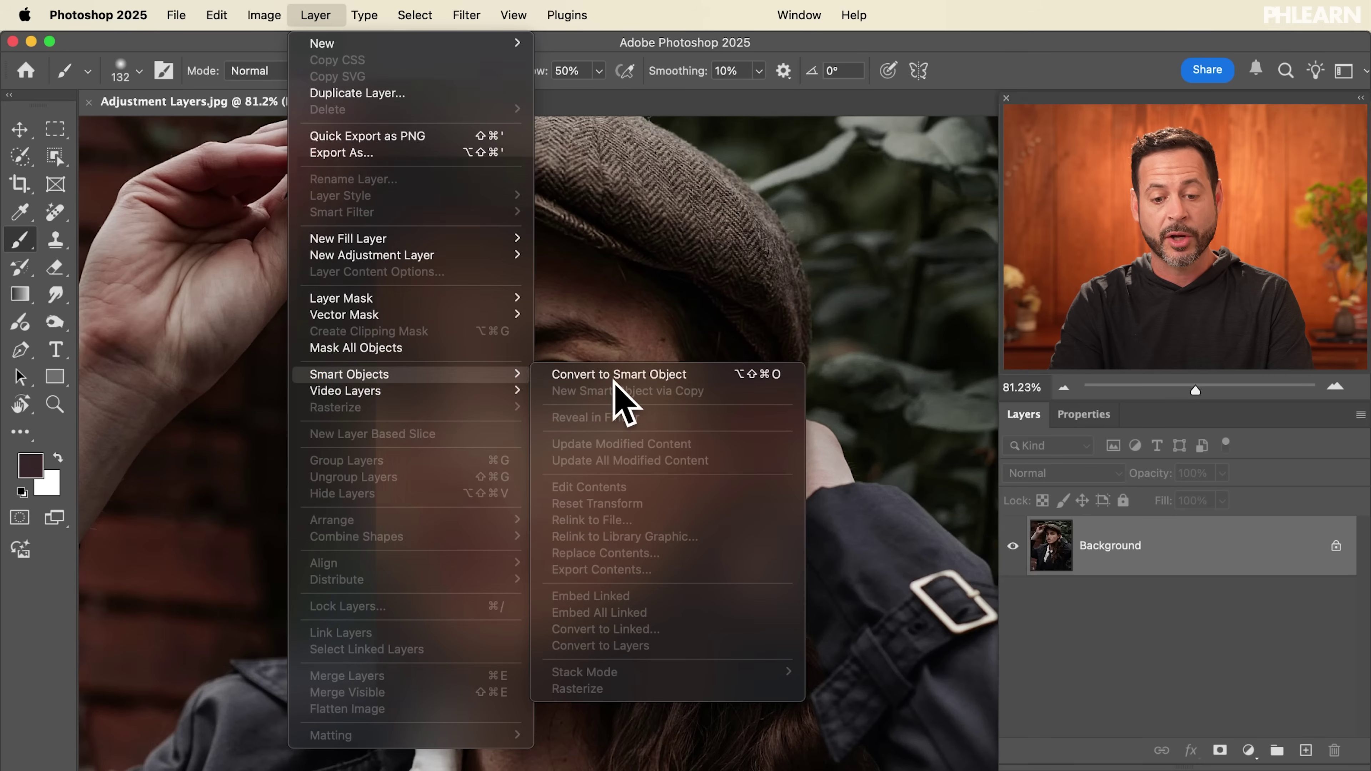
pyautogui.click(625, 376)
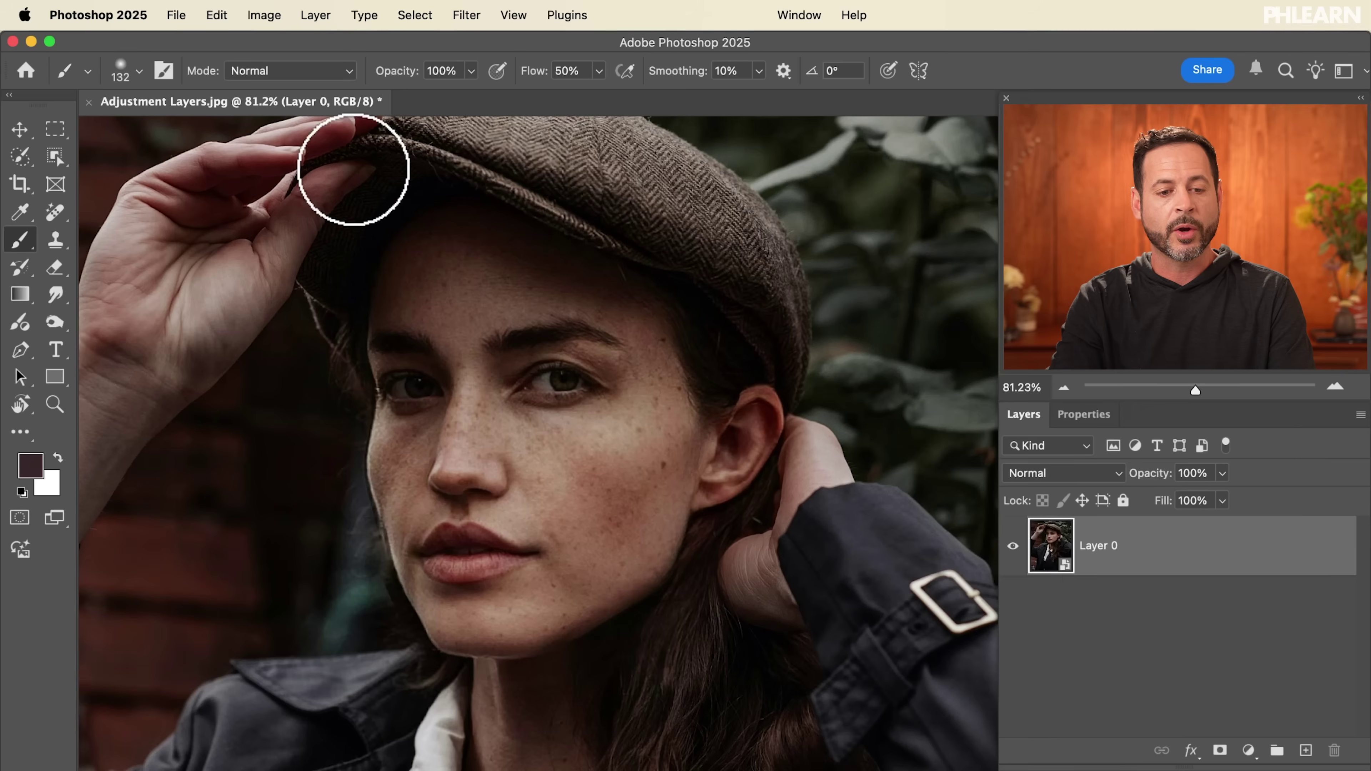
# - Apply a Brightness/Contrast adjustment with raised brightness to the smart object, and toggle its Smart Filters off and on
pyautogui.click(265, 15)
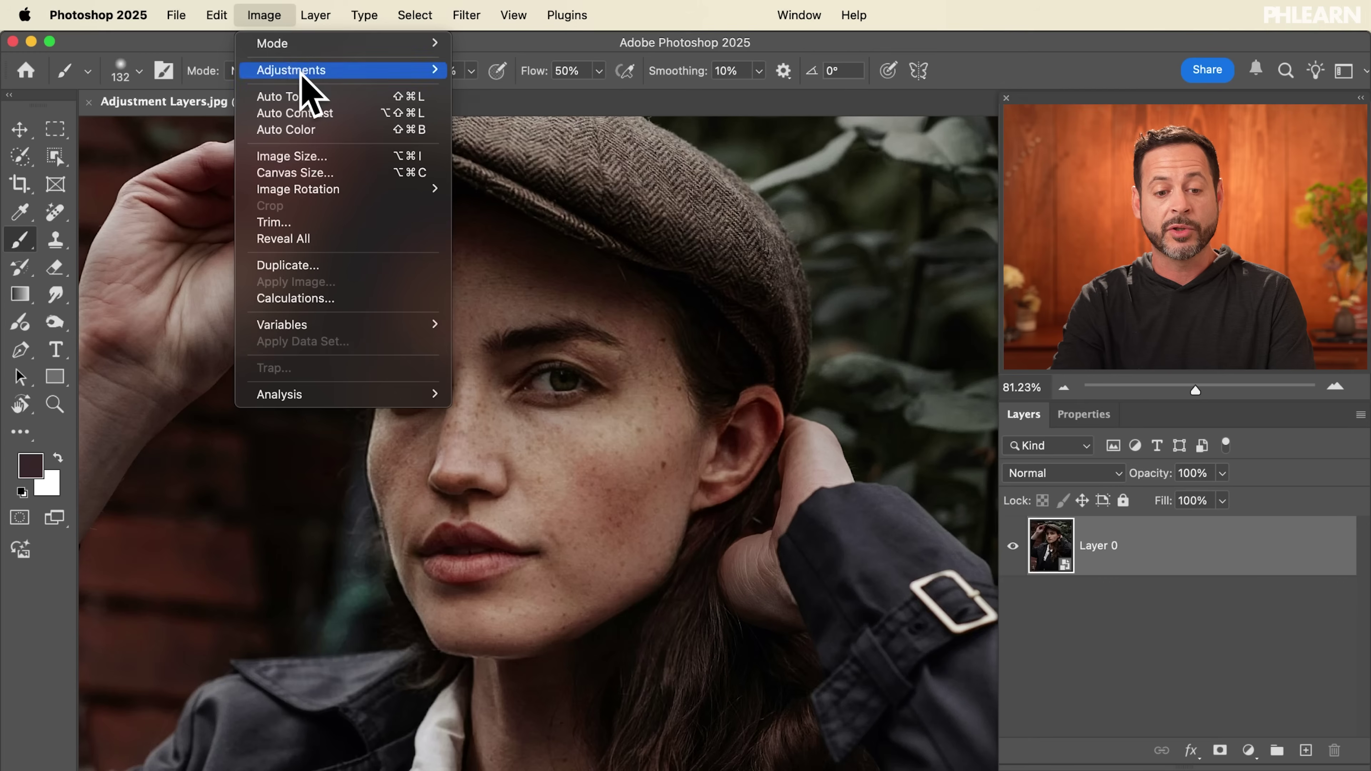
pyautogui.moveTo(305, 73)
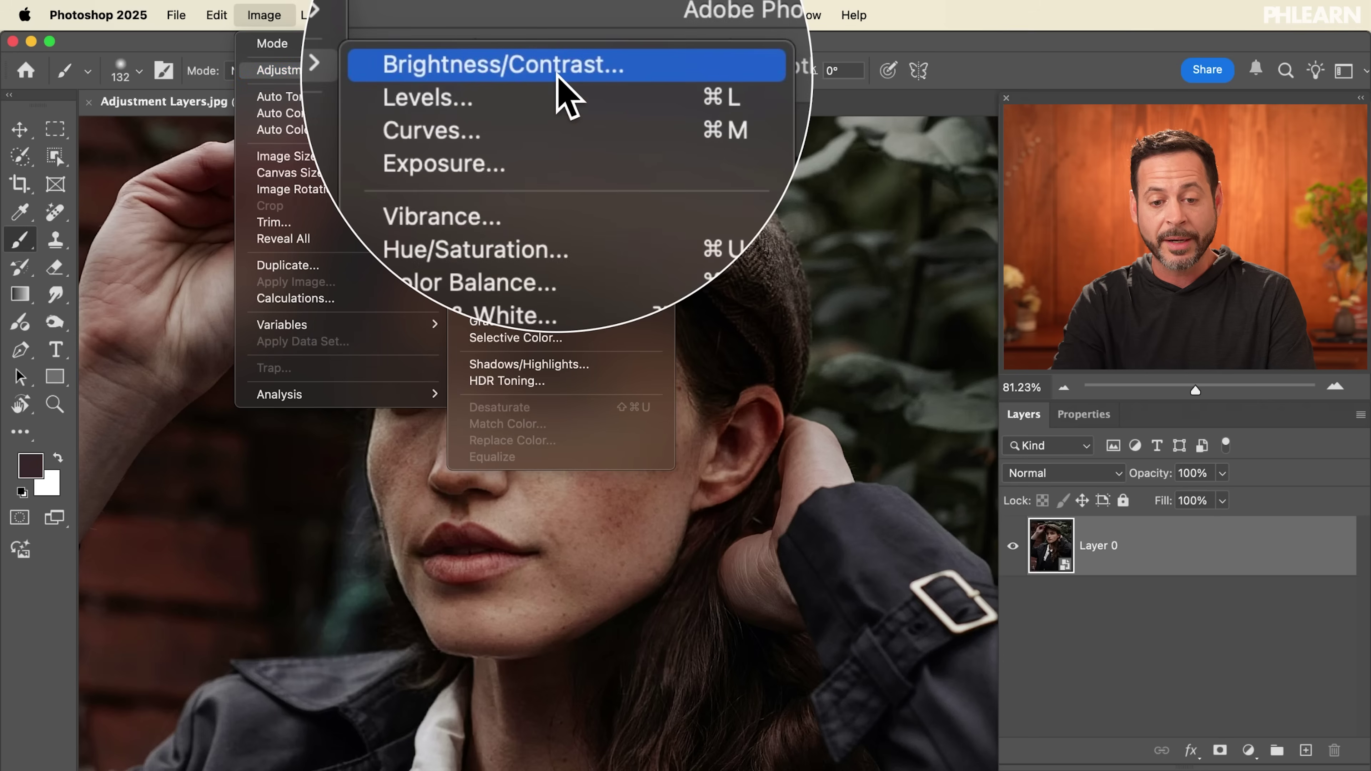
pyautogui.click(559, 76)
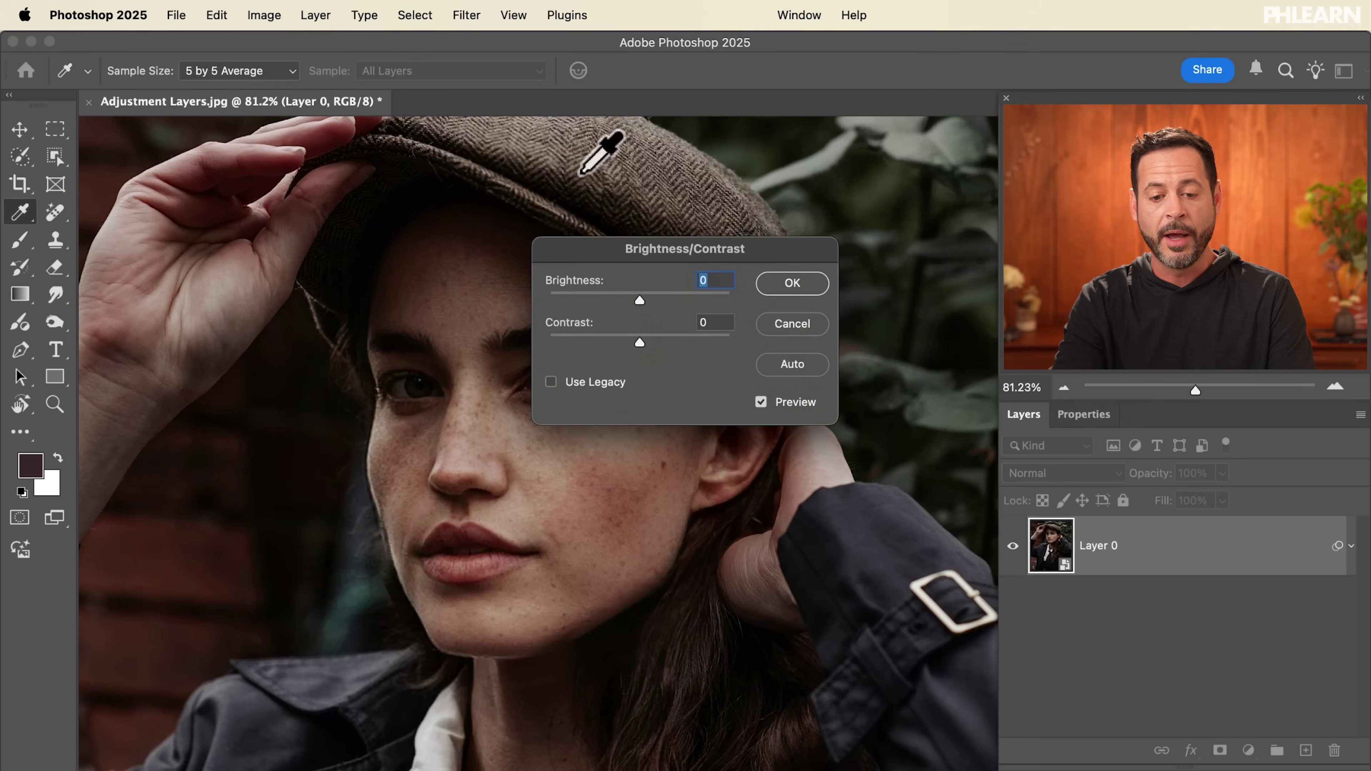
pyautogui.moveTo(644, 298); pyautogui.dragTo(690, 295)
pyautogui.click(791, 283)
pyautogui.press('b')
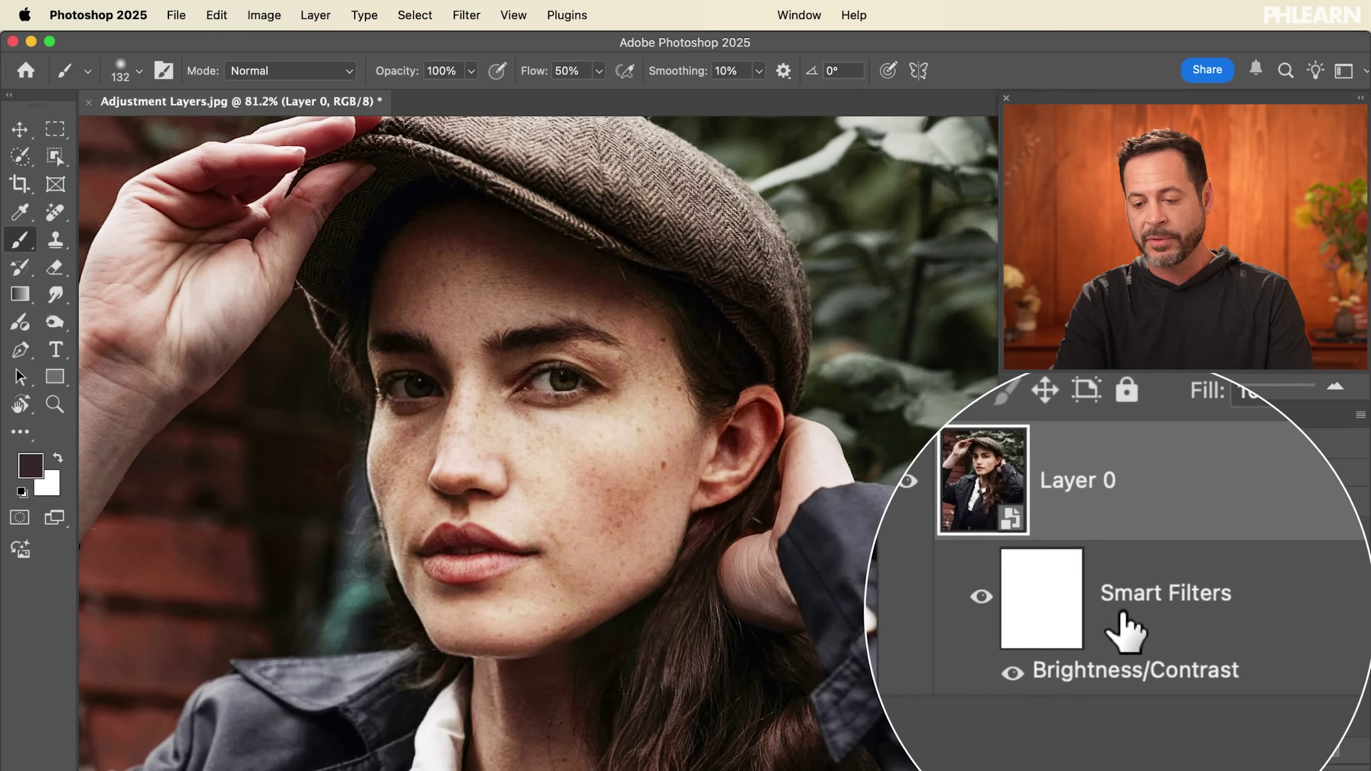
pyautogui.click(1050, 602)
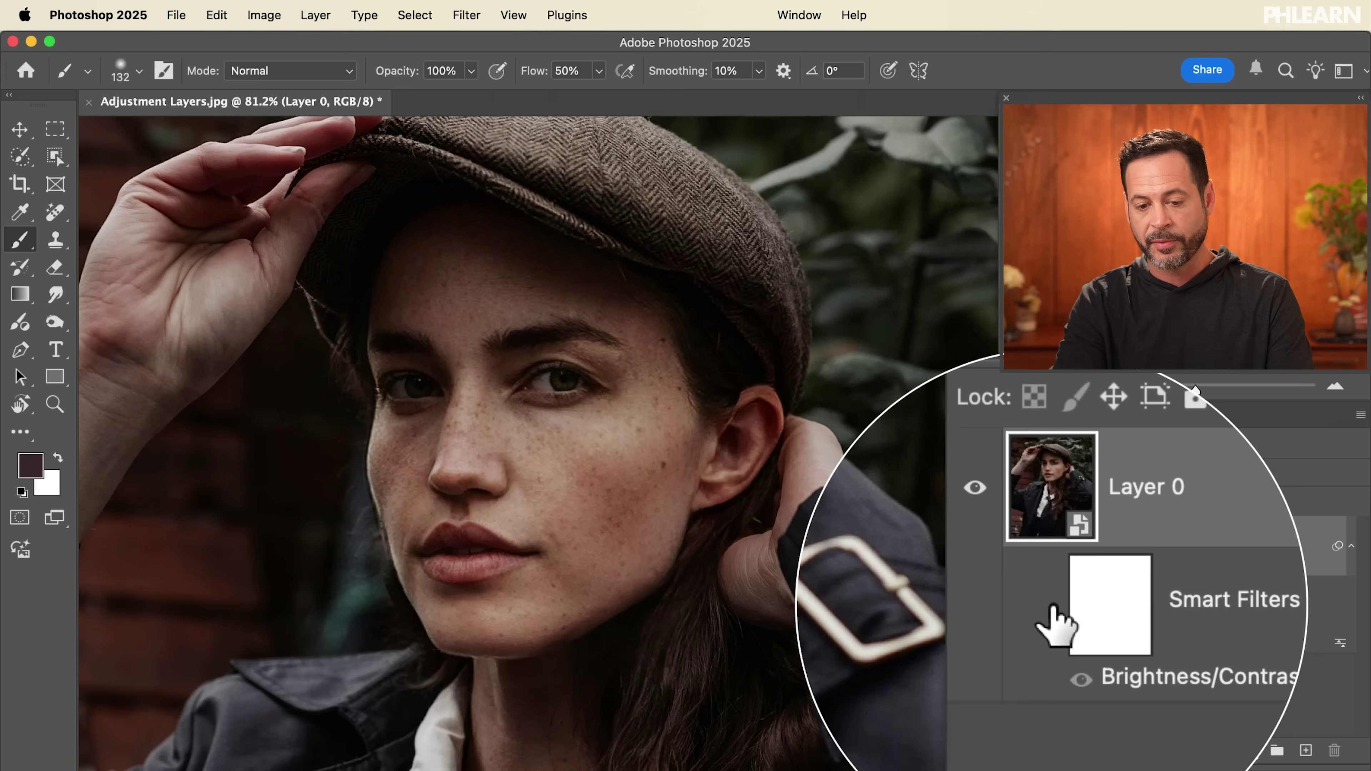
pyautogui.click(1050, 602)
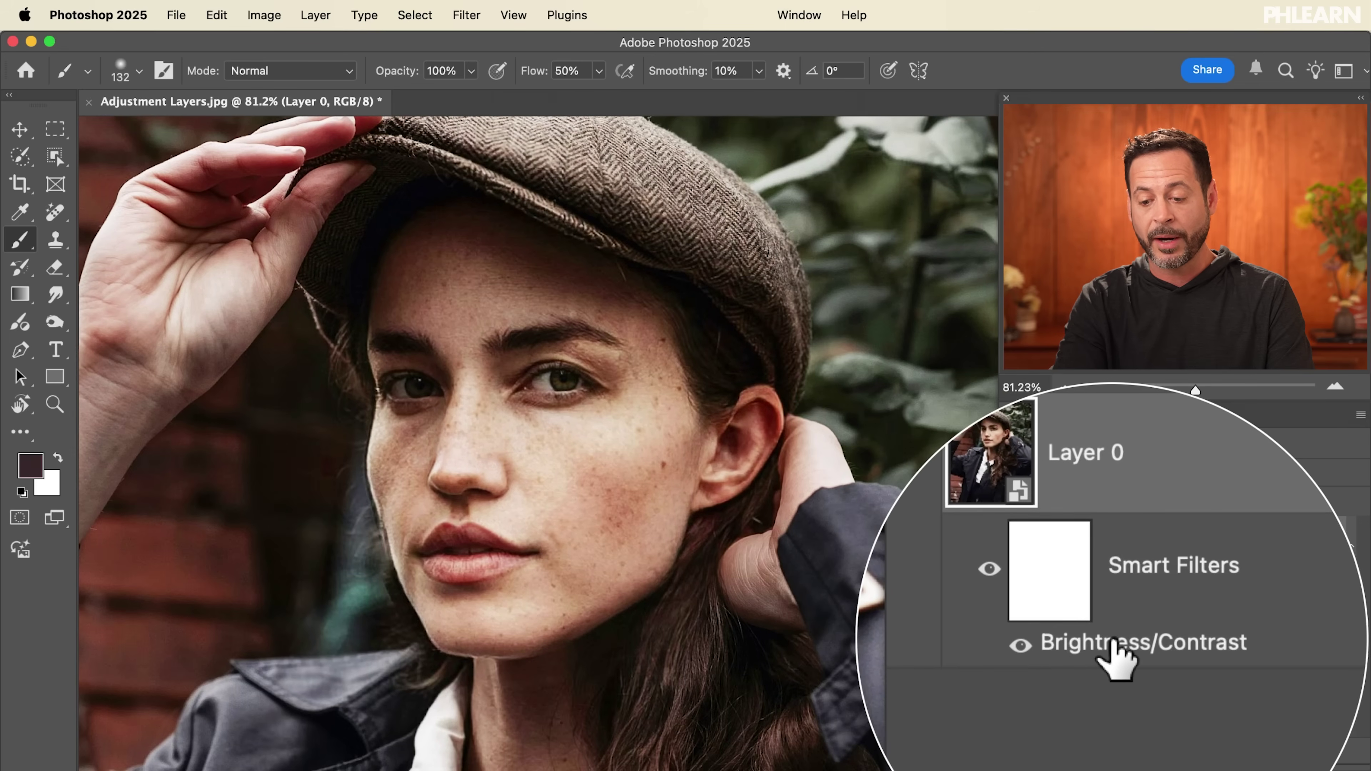
# - Re-edit the Brightness/Contrast smart filter on Layer 0, lowering the brightness to about 38 and the contrast to -13
pyautogui.doubleClick(1114, 642)
pyautogui.moveTo(693, 301); pyautogui.dragTo(664, 299)
pyautogui.click(789, 285)
pyautogui.press('b')
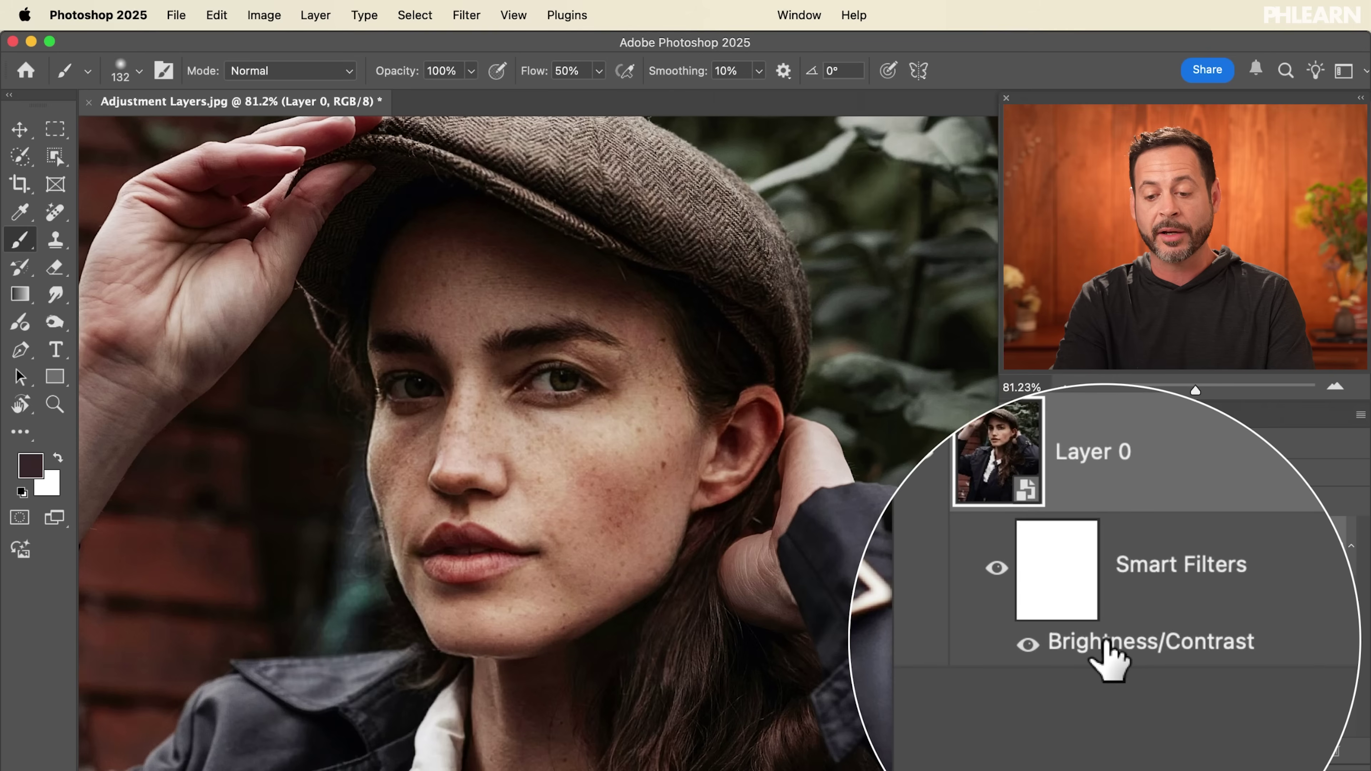
pyautogui.doubleClick(1104, 643)
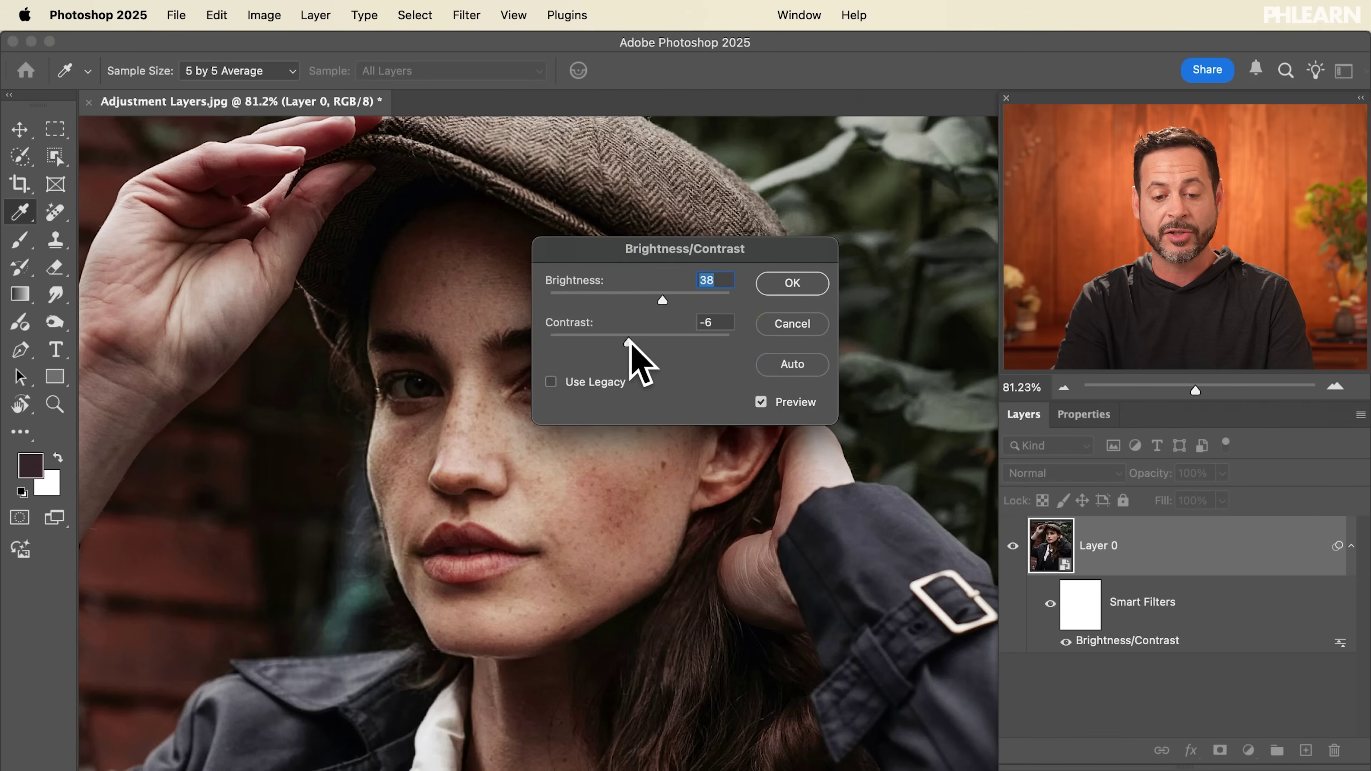
pyautogui.moveTo(662, 300); pyautogui.dragTo(665, 301)
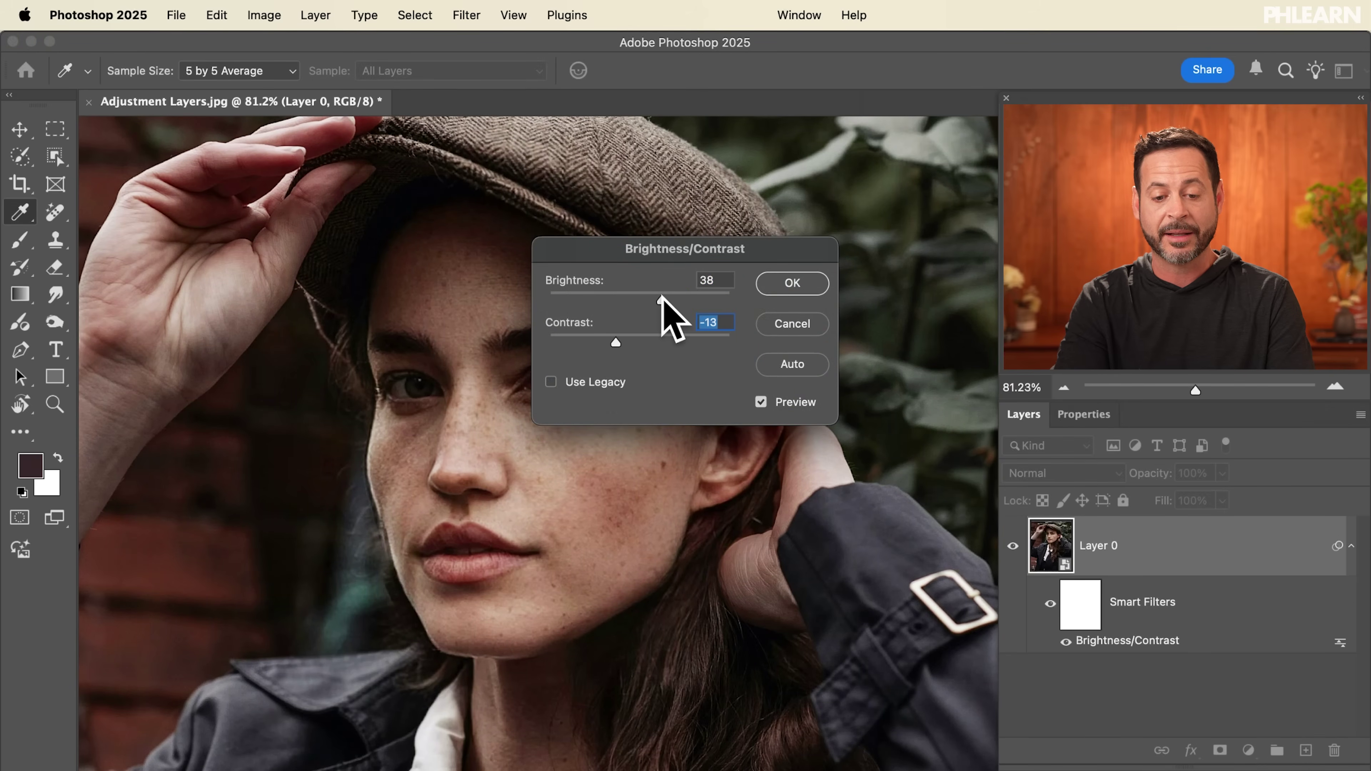
pyautogui.click(783, 289)
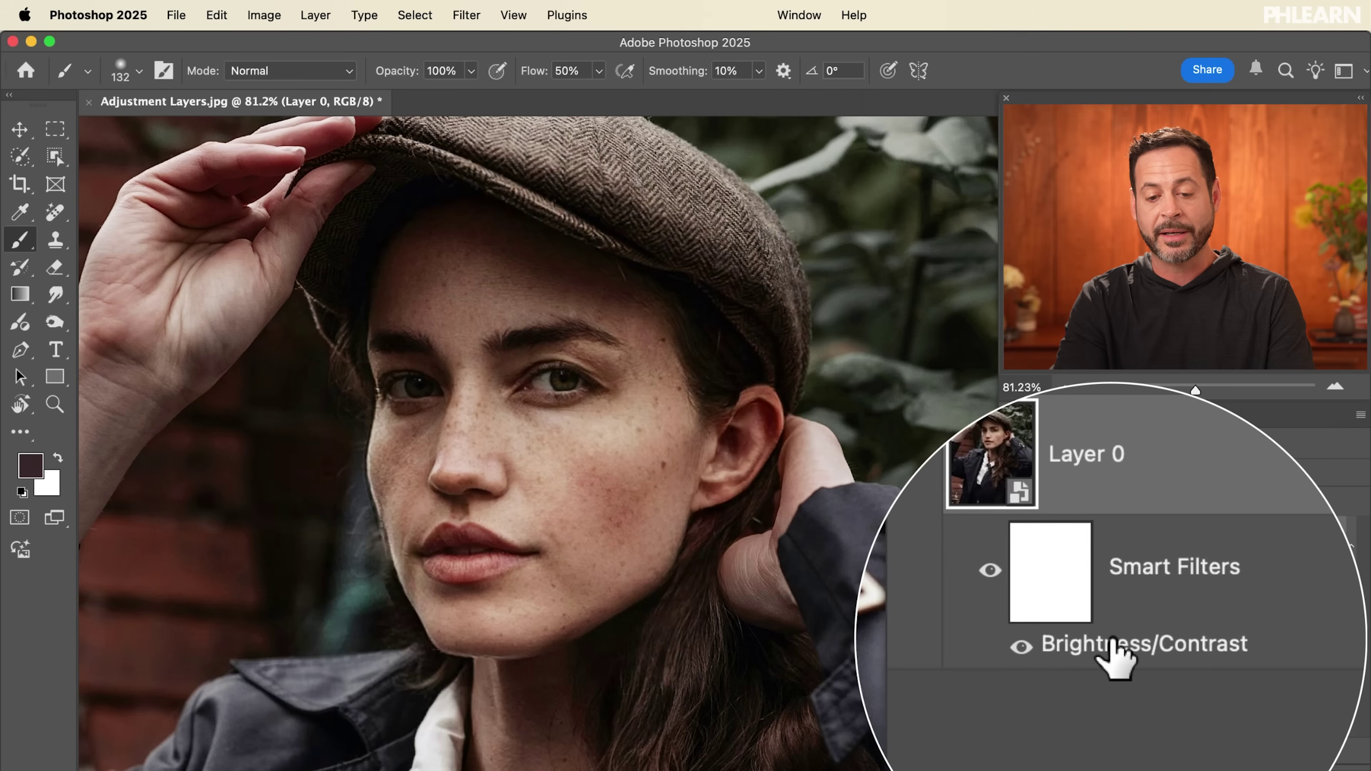
# - Fine-tune the smart filter's brightness to about 41 and hide the Brightness/Contrast filter
pyautogui.doubleClick(1110, 640)
pyautogui.moveTo(665, 301); pyautogui.dragTo(663, 301)
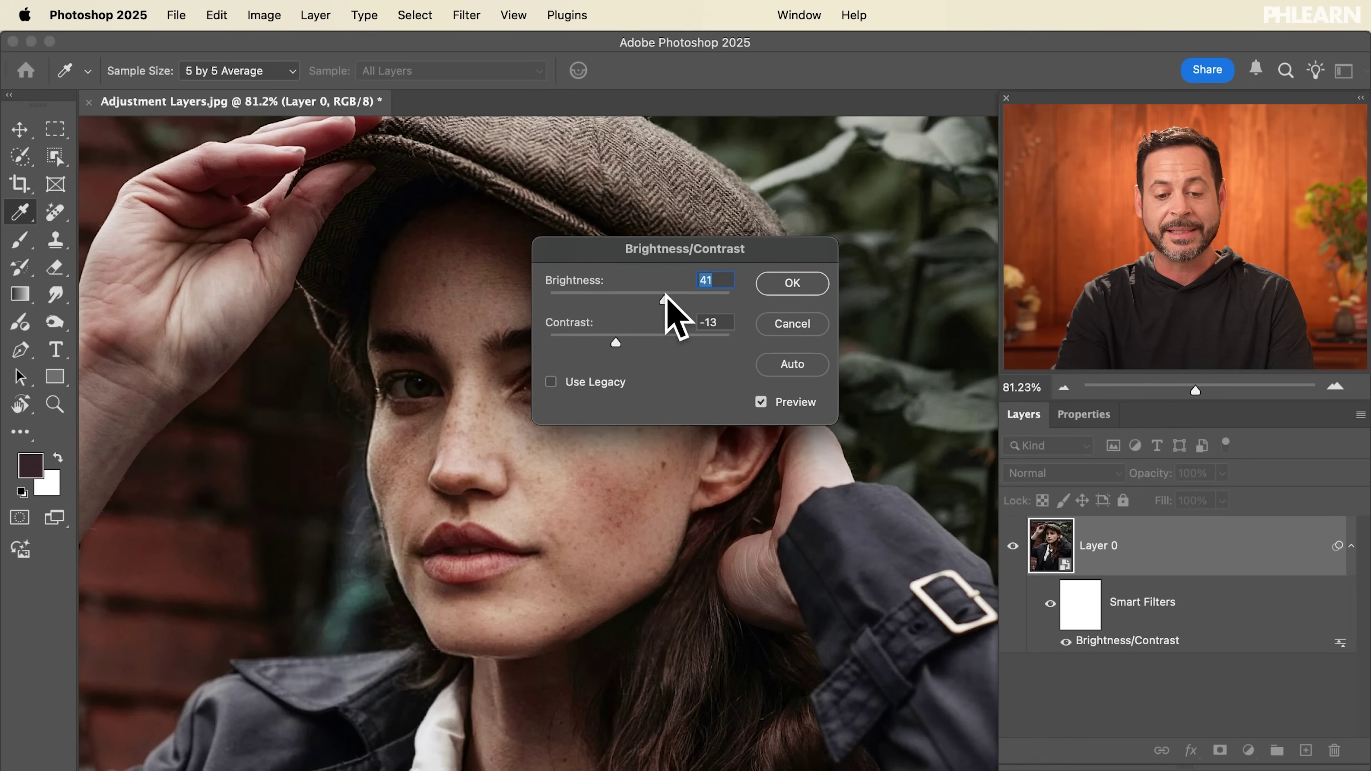
pyautogui.click(783, 286)
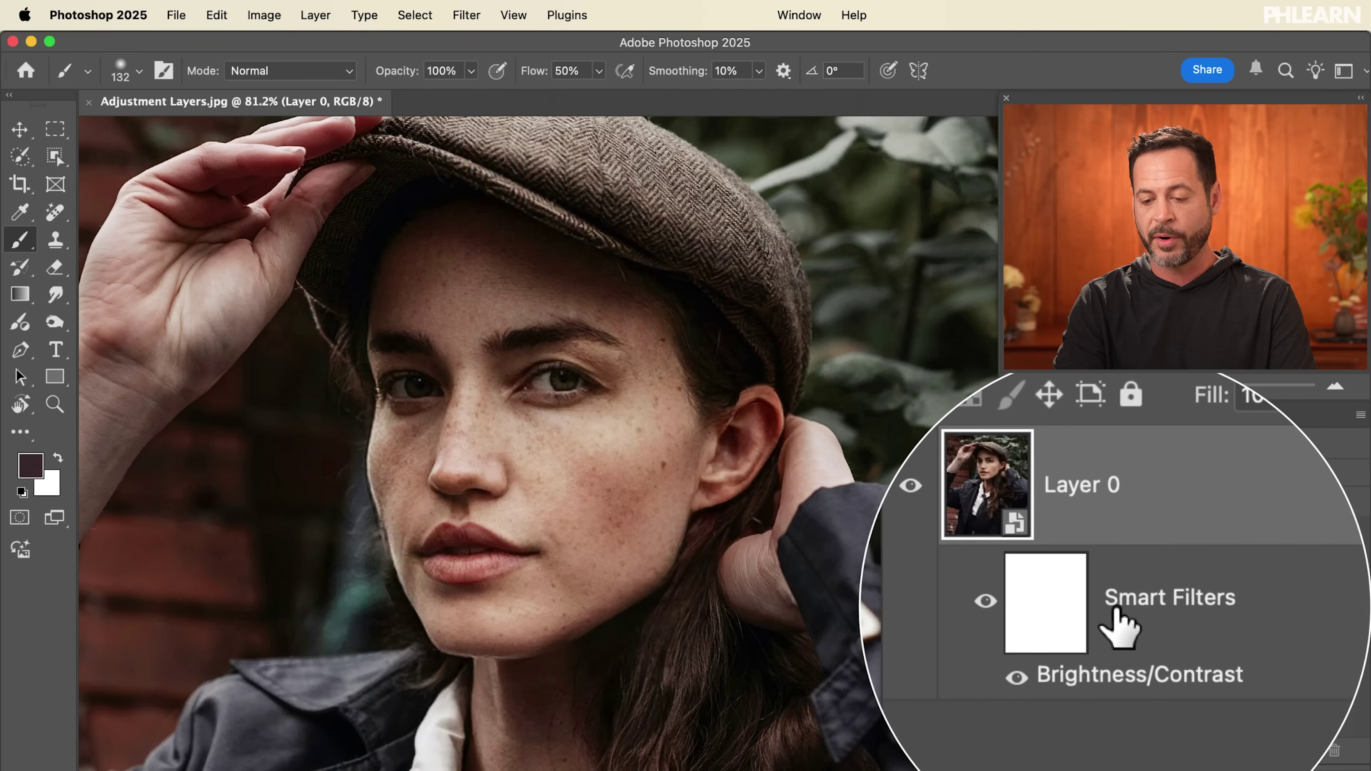
pyautogui.click(1066, 643)
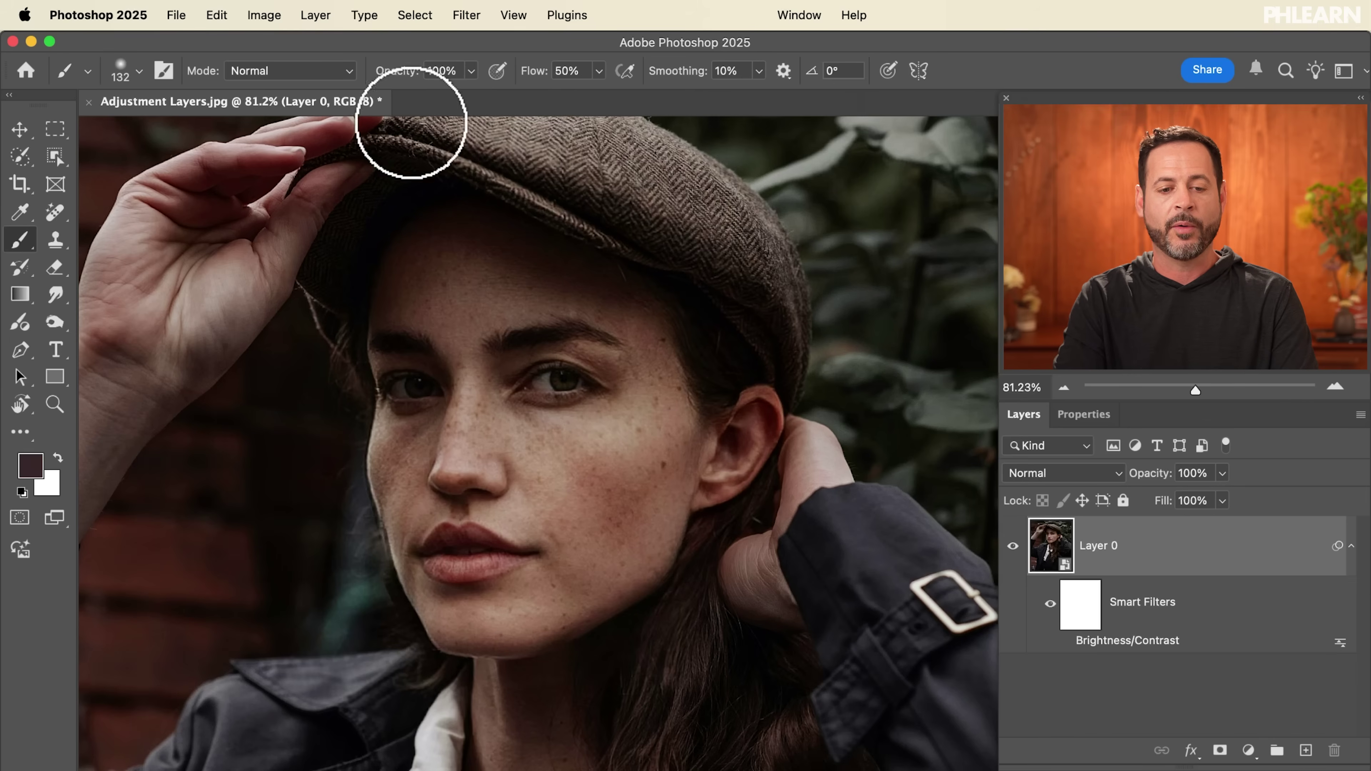
pyautogui.click(264, 14)
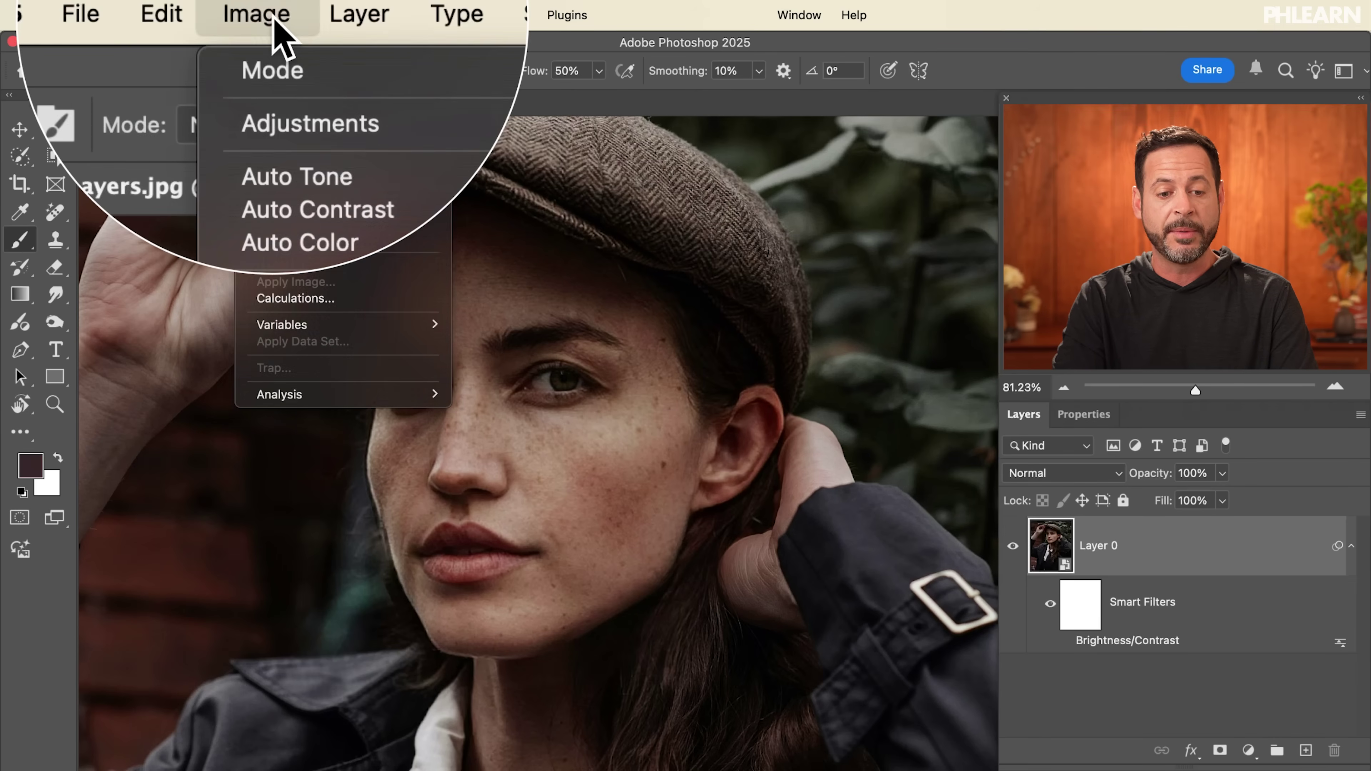
pyautogui.moveTo(289, 72)
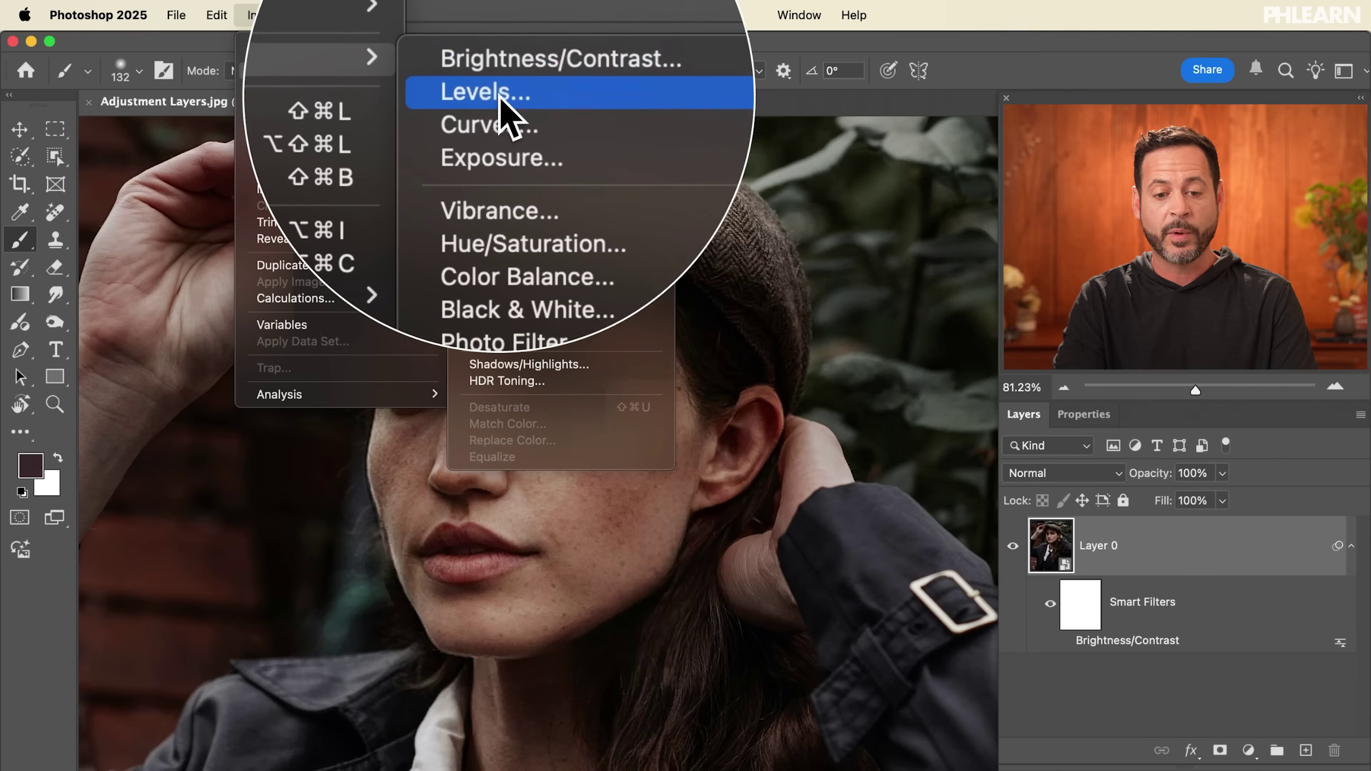
pyautogui.press('Escape')
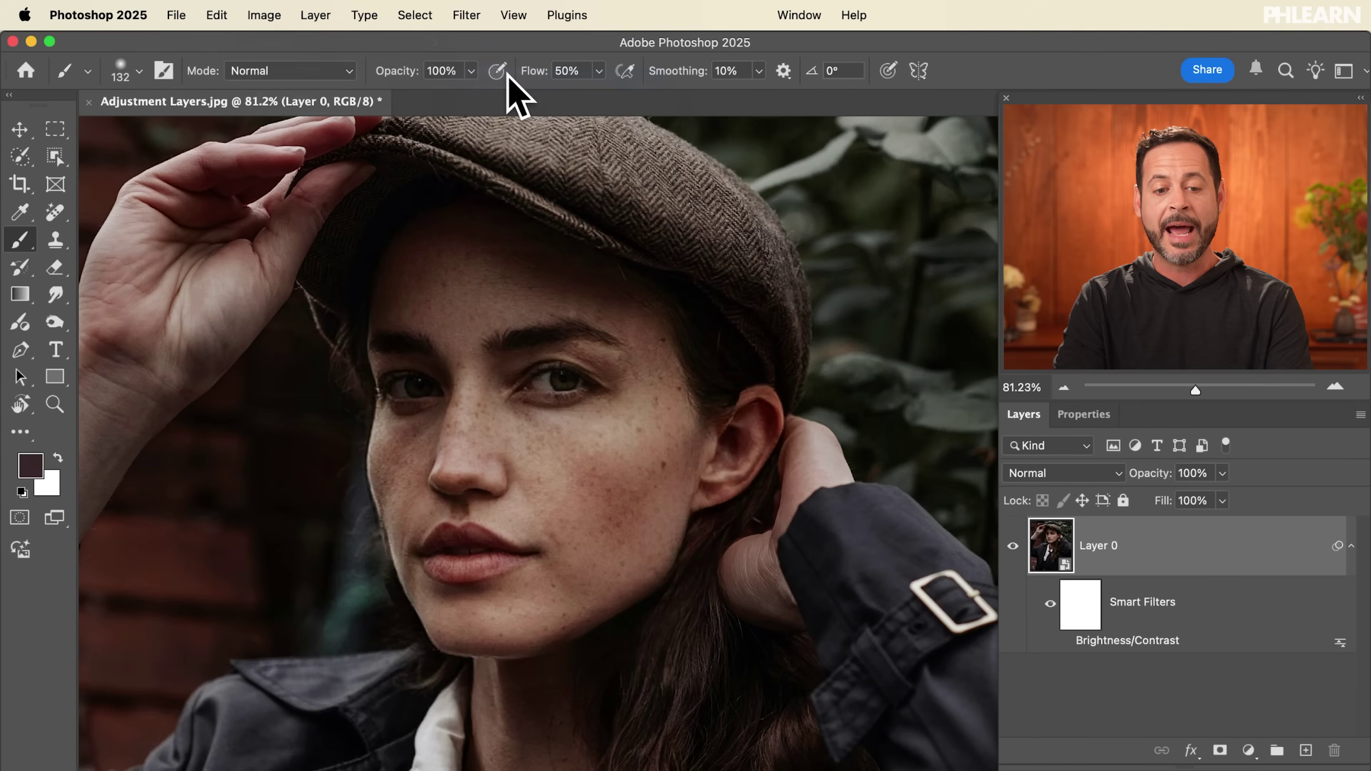
# - Add a Brightness/Contrast adjustment layer above Layer 0, keeping the default name, Normal mode and 100% opacity
pyautogui.click(315, 15)
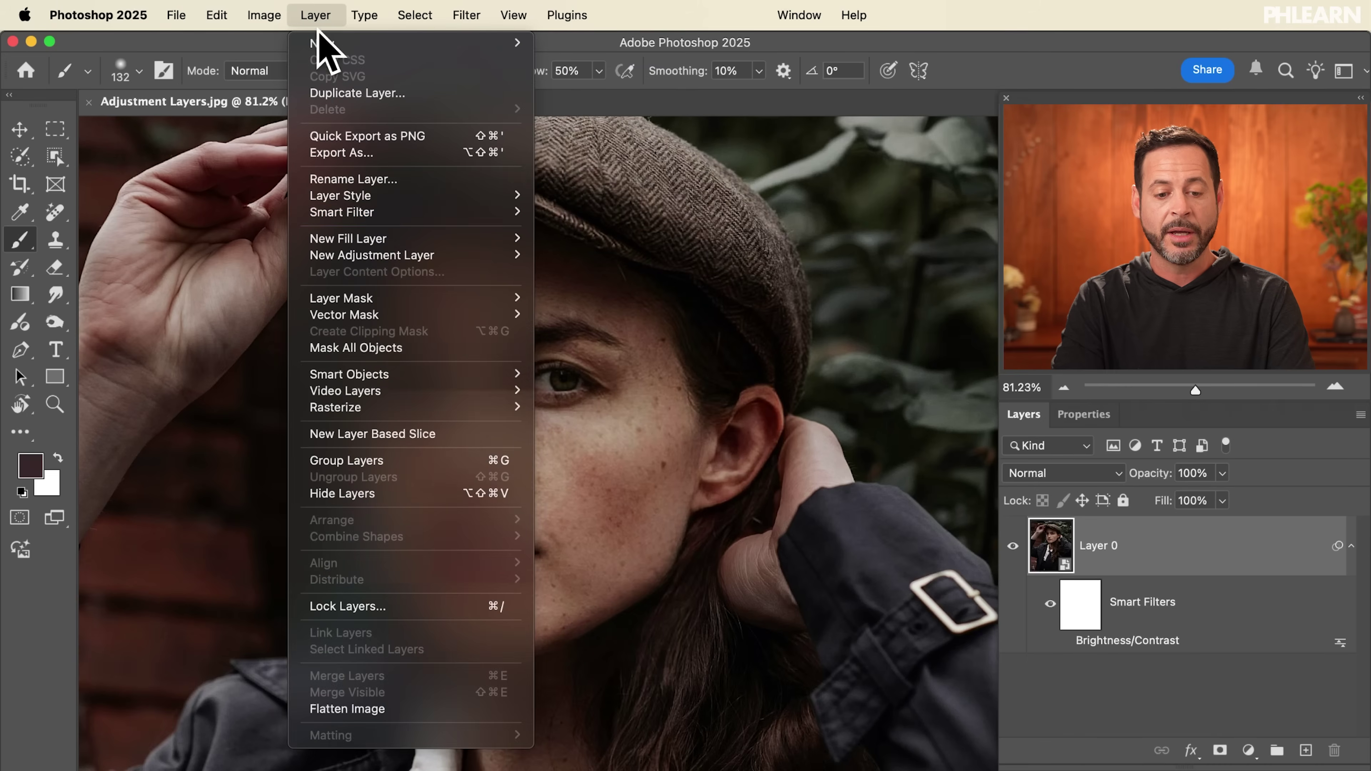
pyautogui.moveTo(384, 260)
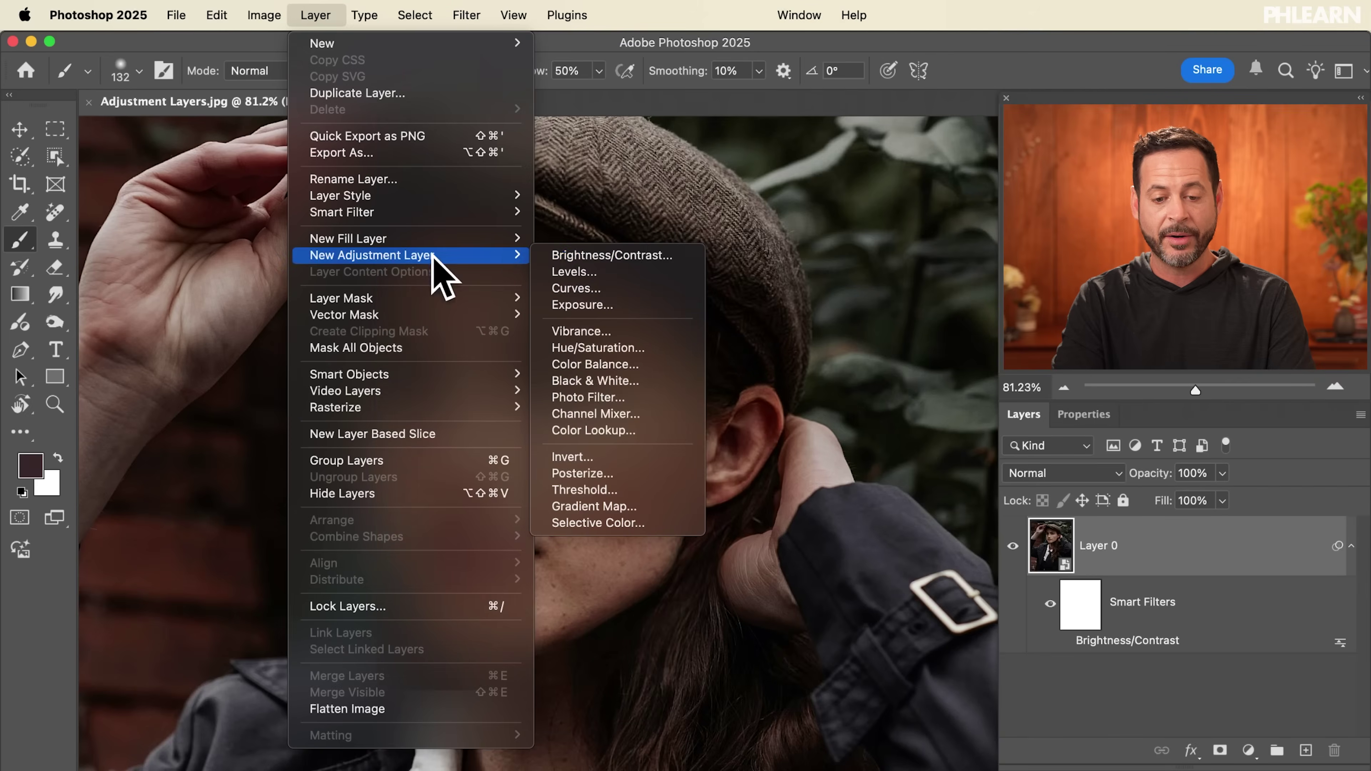
pyautogui.click(615, 263)
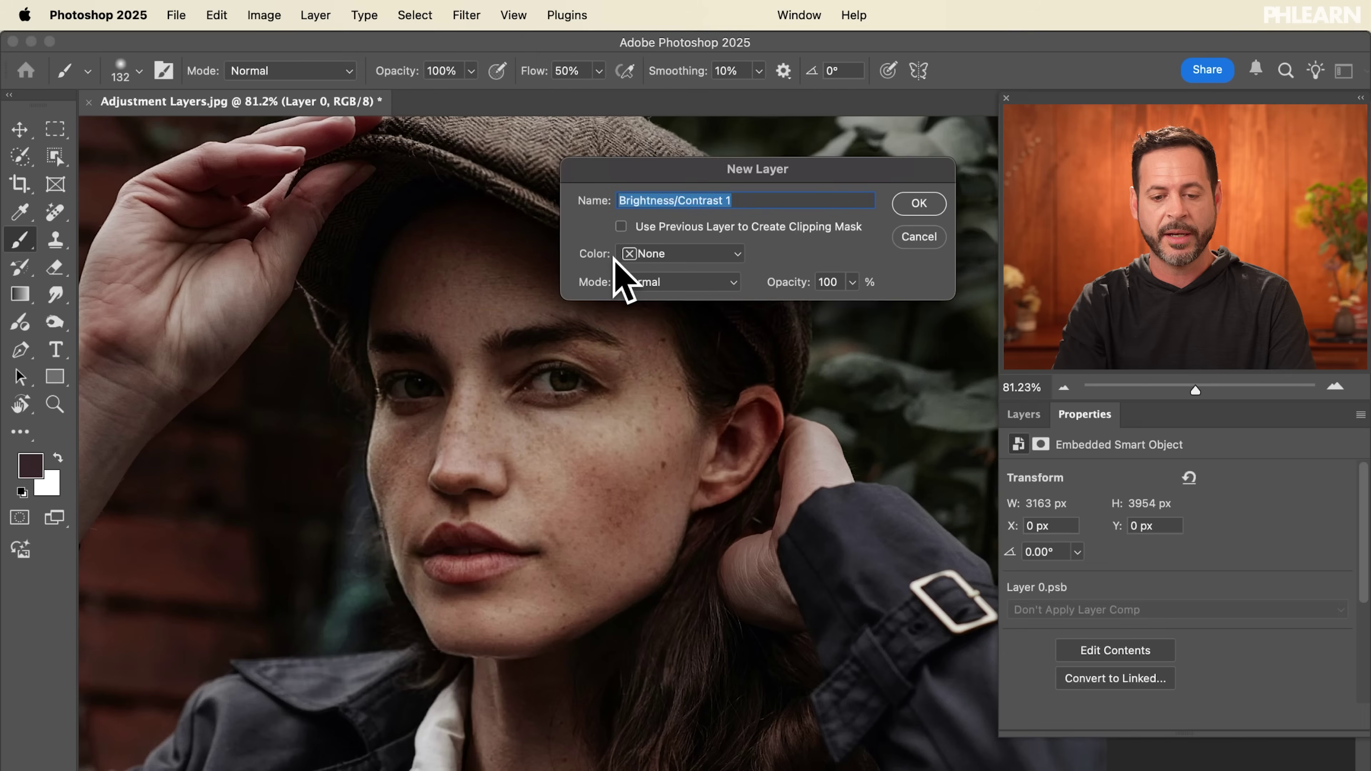
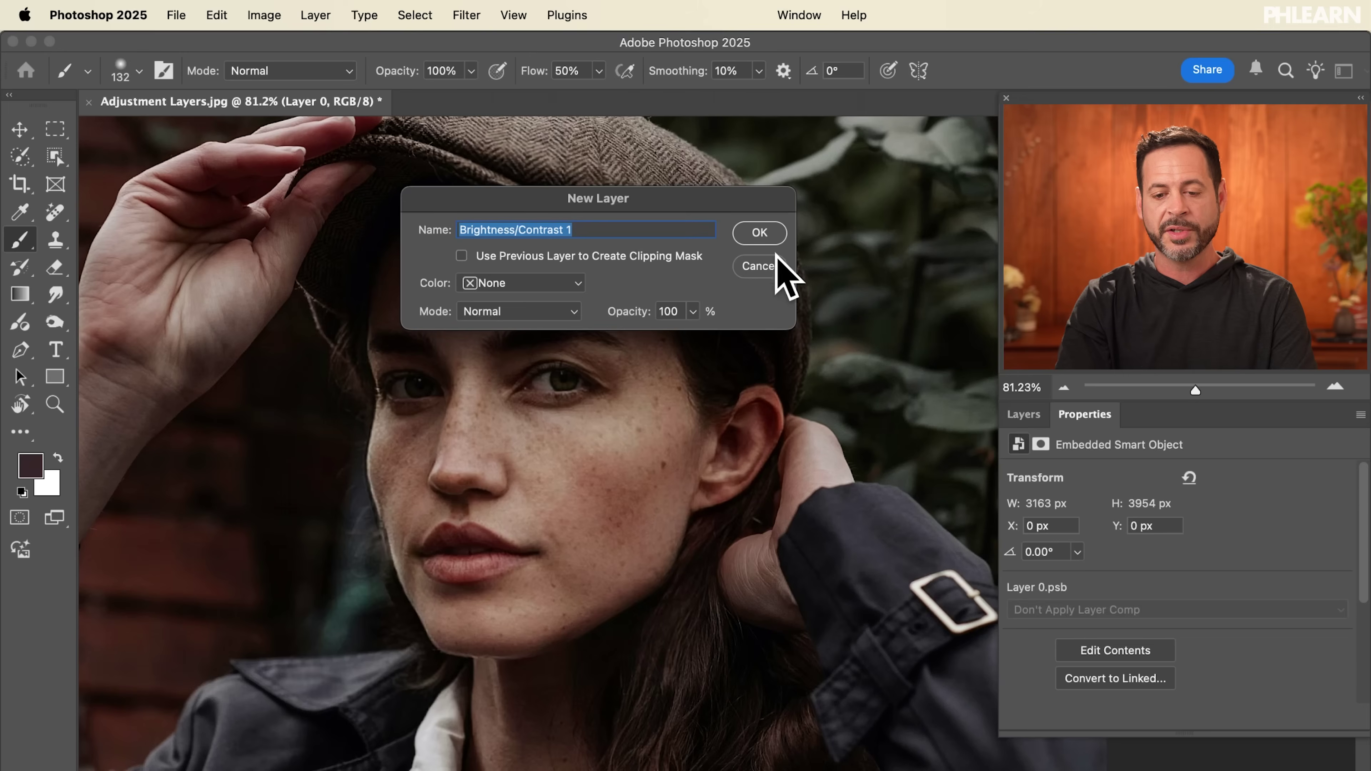
pyautogui.click(771, 237)
pyautogui.click(1025, 415)
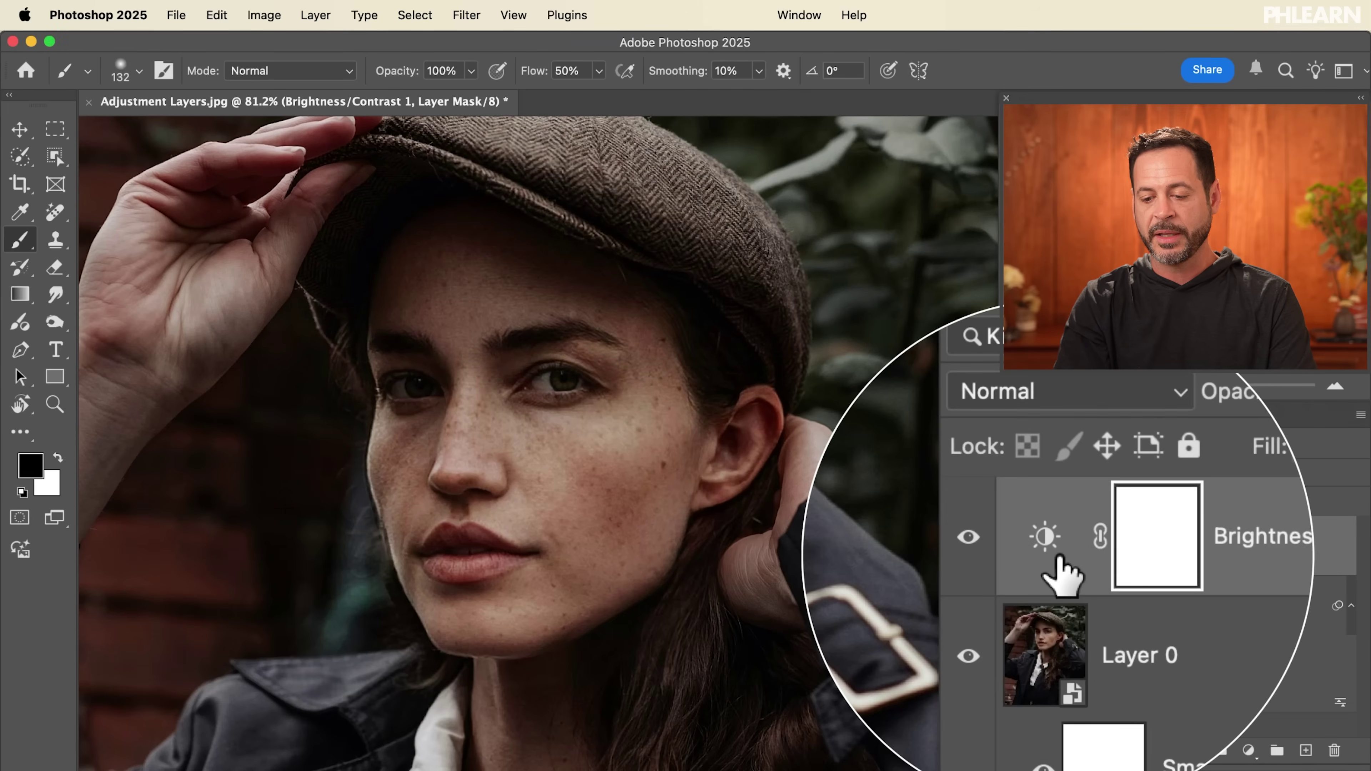
# - Select Layer 0, reselect the Brightness/Contrast adjustment layer, and view its settings before returning to the layer list
pyautogui.click(1056, 615)
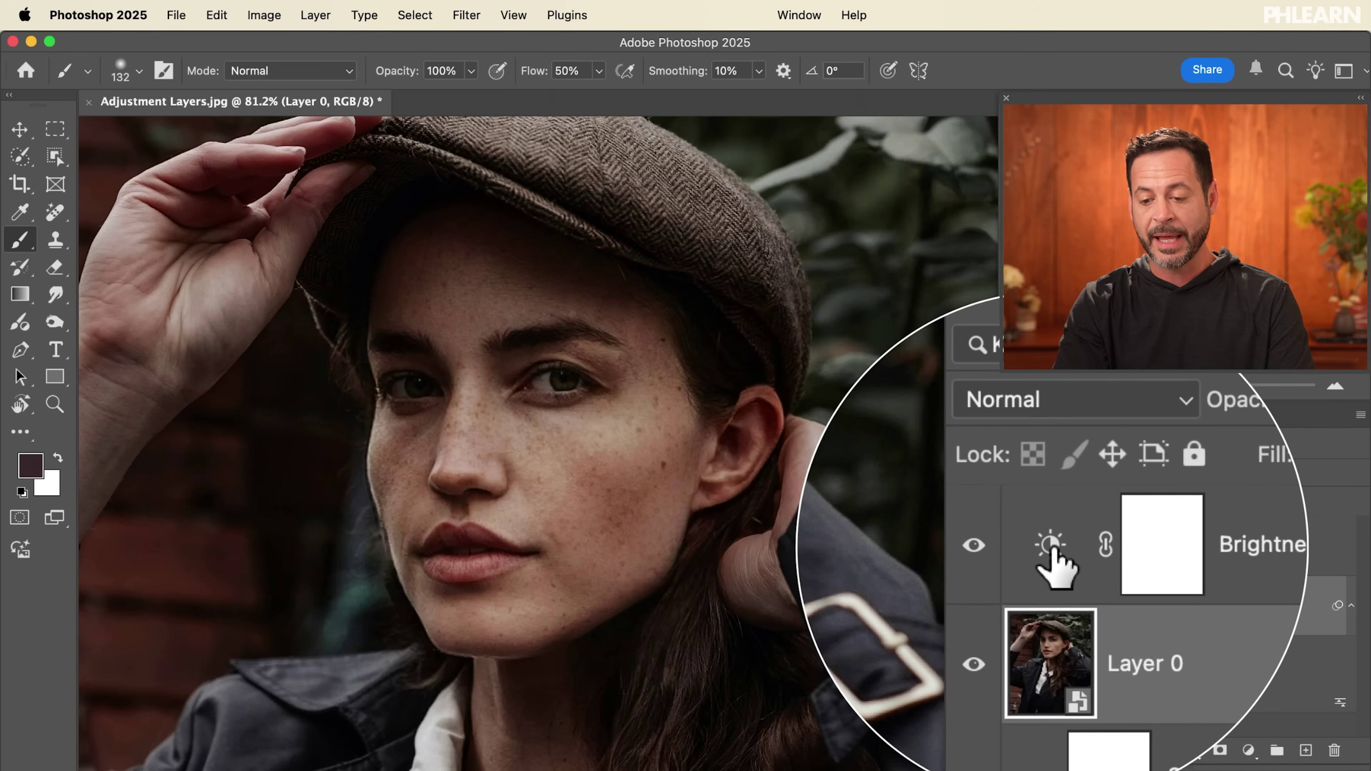
pyautogui.click(1050, 548)
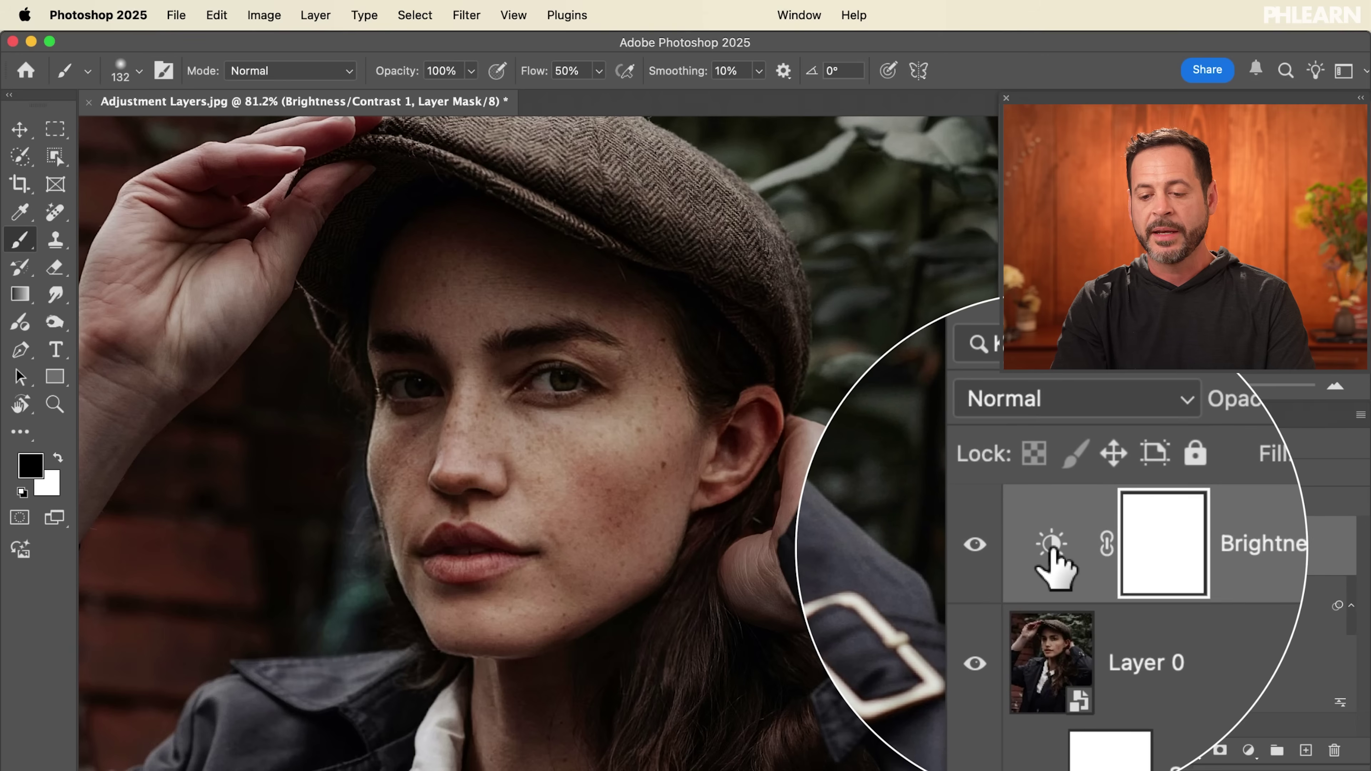
pyautogui.doubleClick(1053, 557)
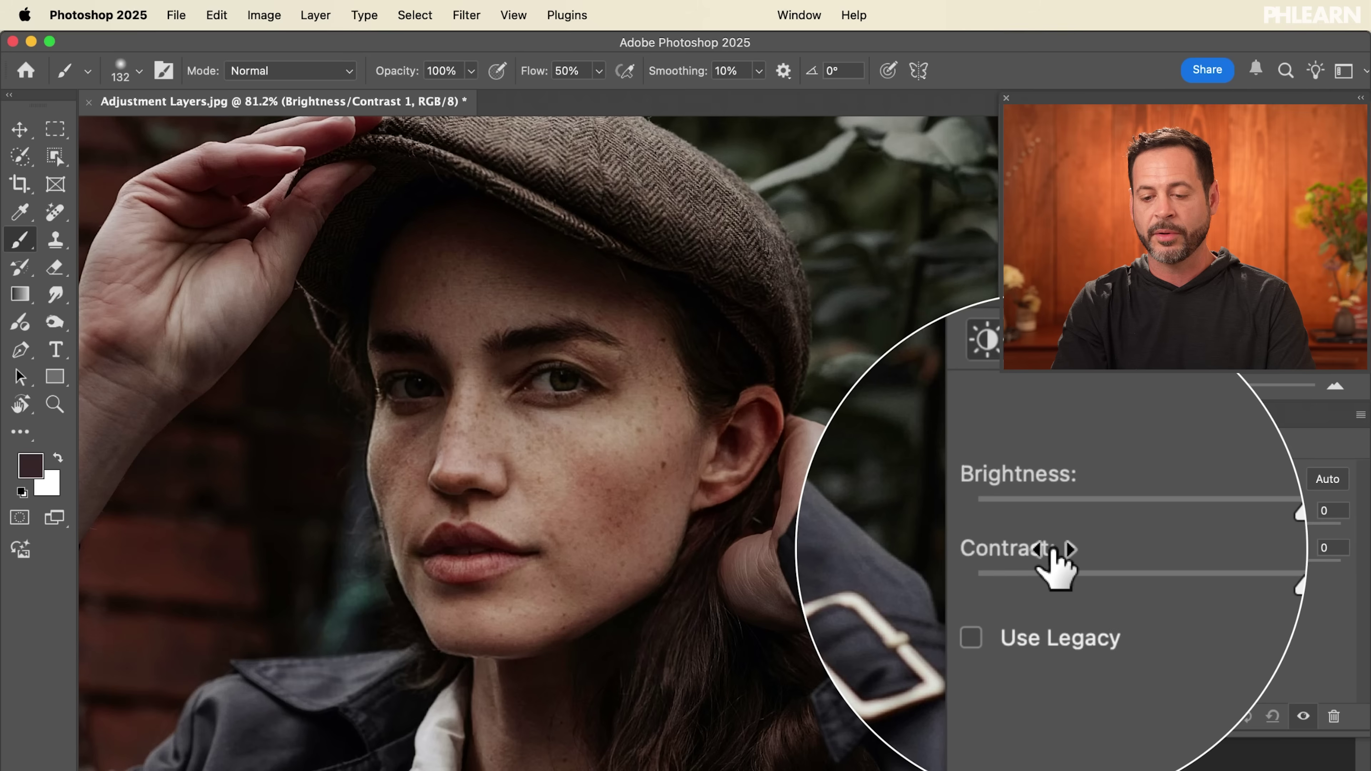
pyautogui.click(1023, 414)
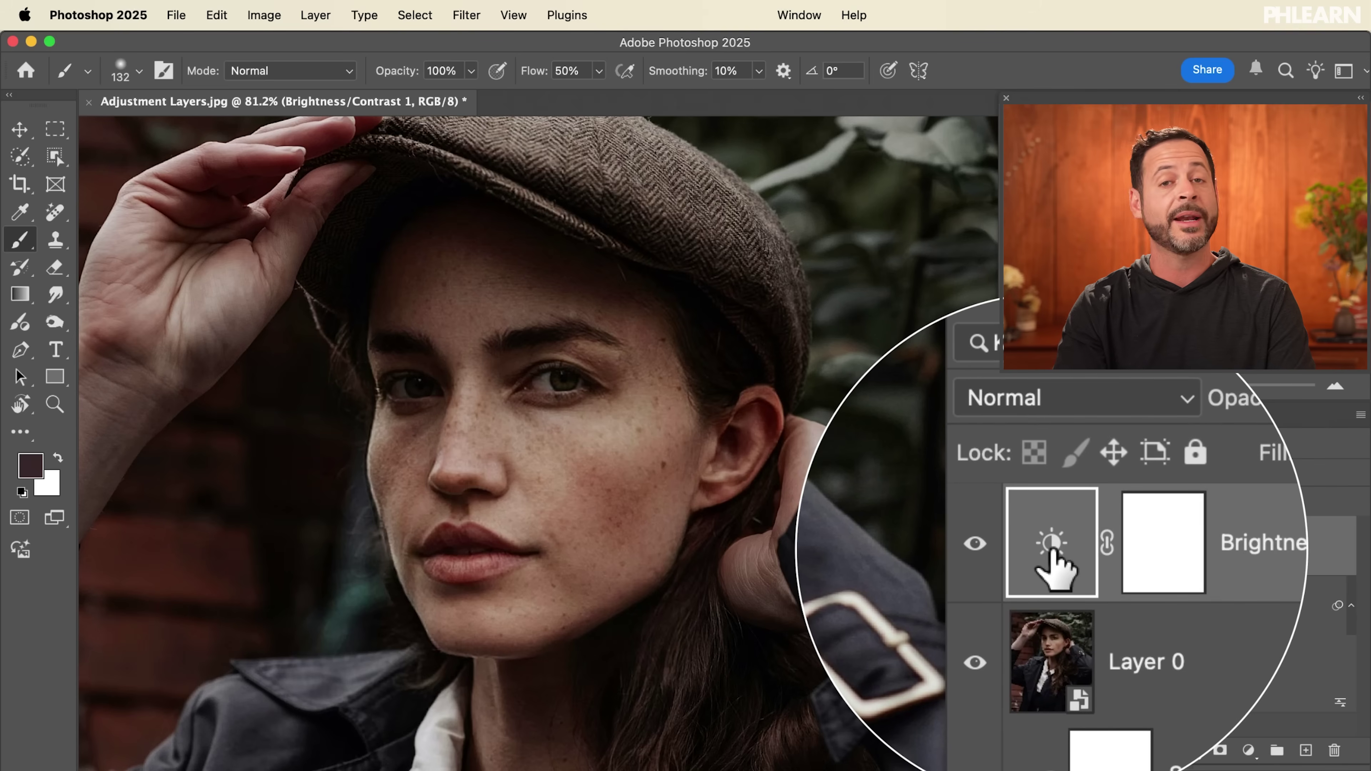
# - Set the adjustment layer's brightness to 46 and contrast to -25
pyautogui.doubleClick(1051, 548)
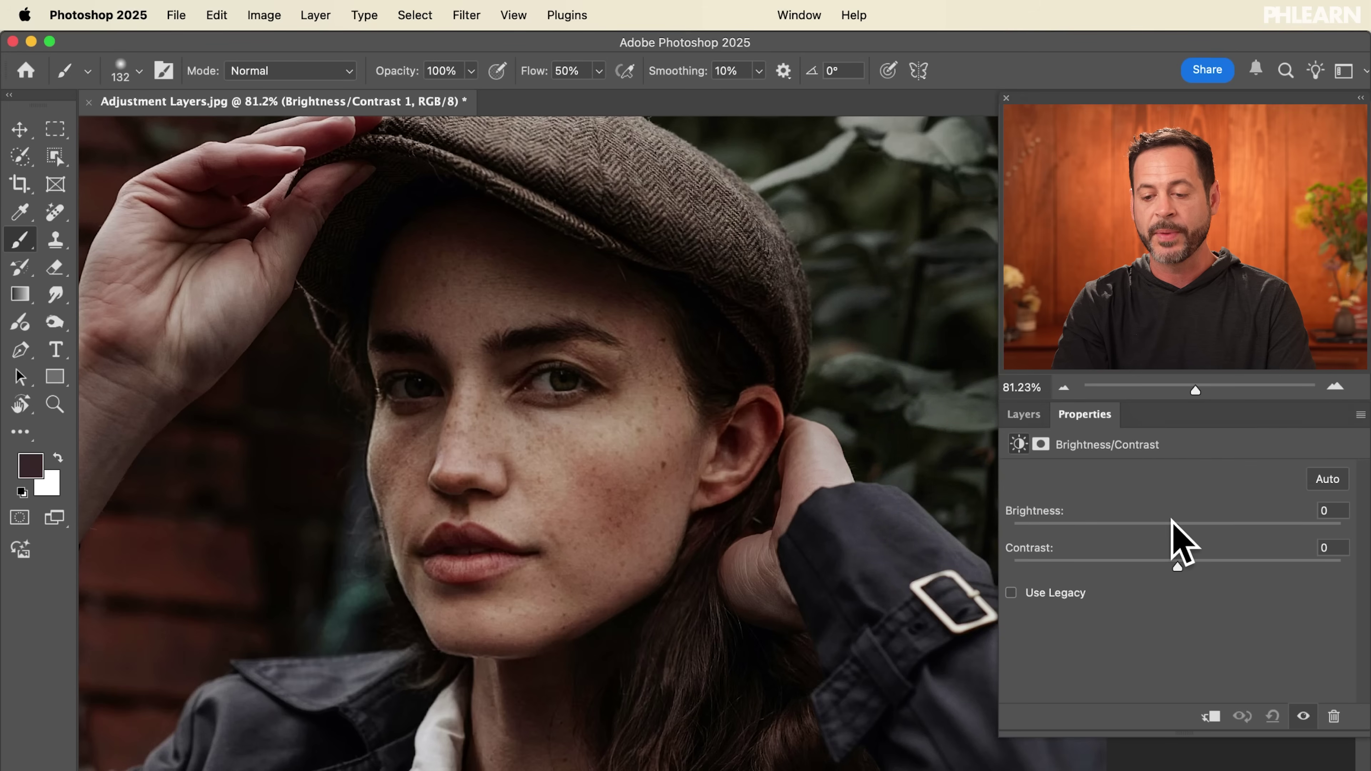
pyautogui.moveTo(1179, 527); pyautogui.dragTo(1215, 524)
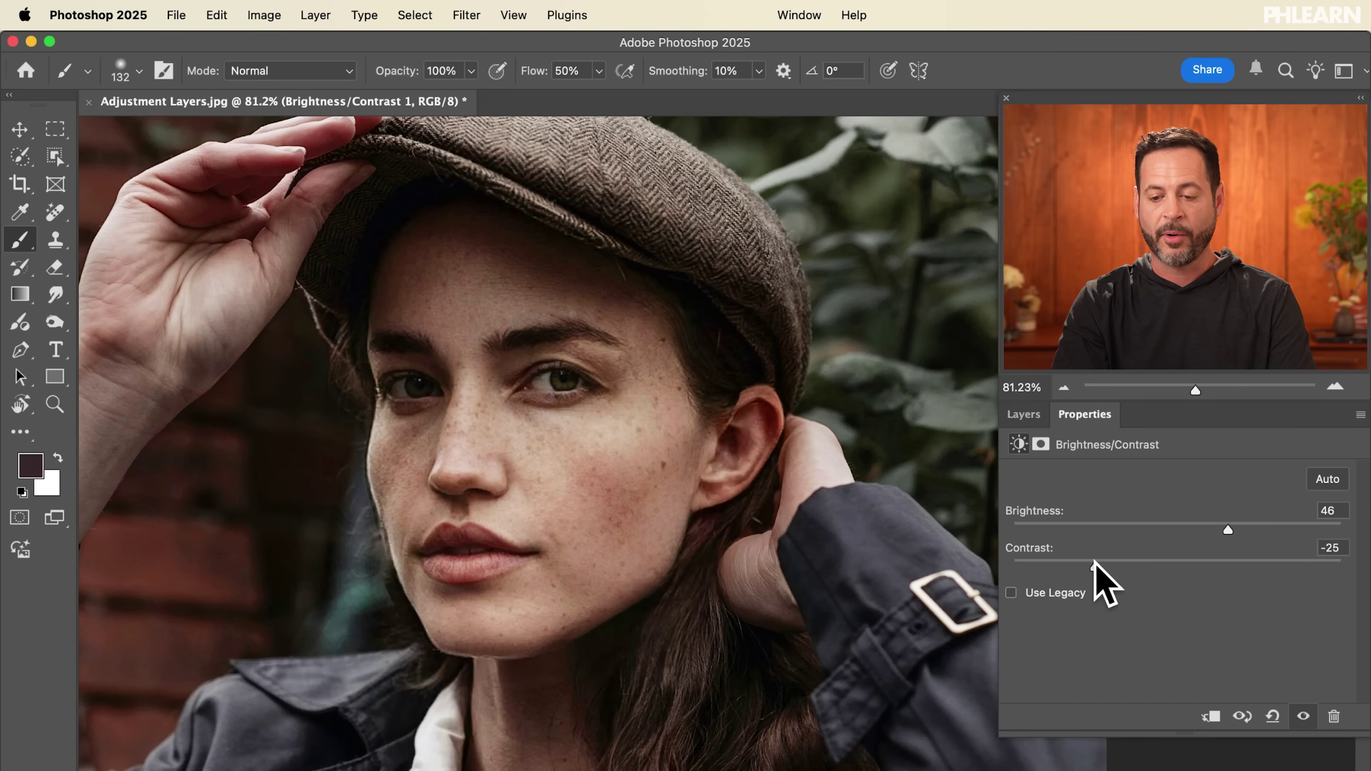
pyautogui.click(1023, 415)
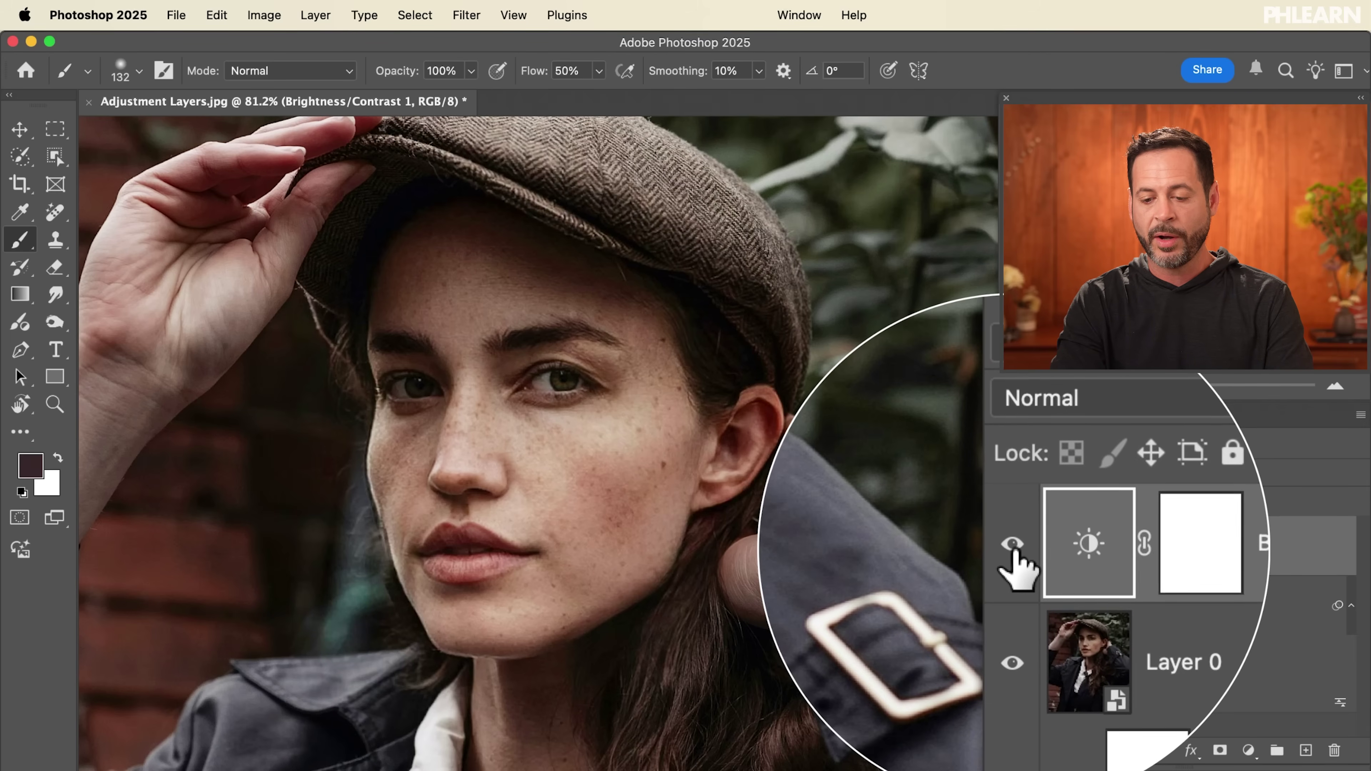
# - Toggle the Brightness/Contrast adjustment layer's visibility repeatedly to compare before and after, and leave it hidden
pyautogui.click(1014, 545)
pyautogui.click(1014, 545)
pyautogui.click(1014, 544)
pyautogui.click(1013, 544)
pyautogui.click(1014, 544)
pyautogui.click(1013, 546)
pyautogui.click(1014, 546)
pyautogui.click(1014, 545)
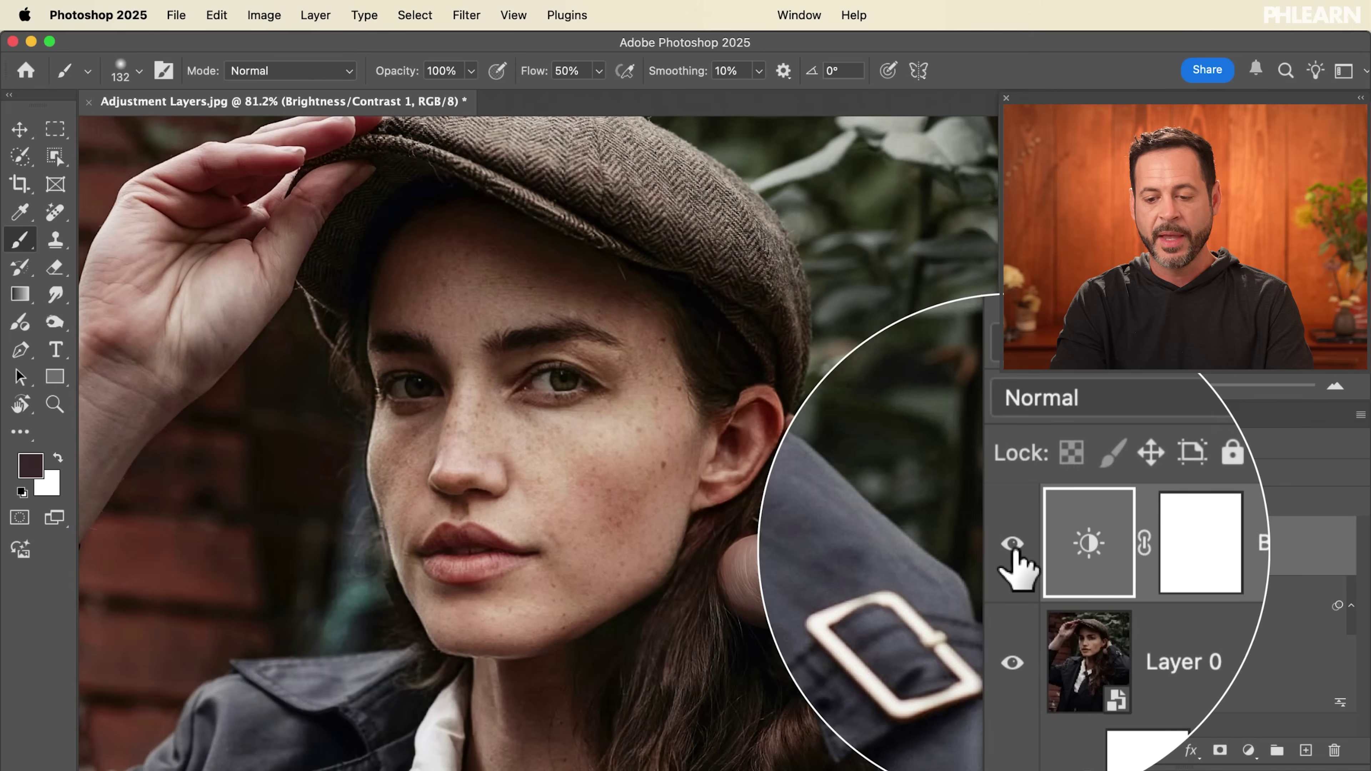
pyautogui.click(1014, 546)
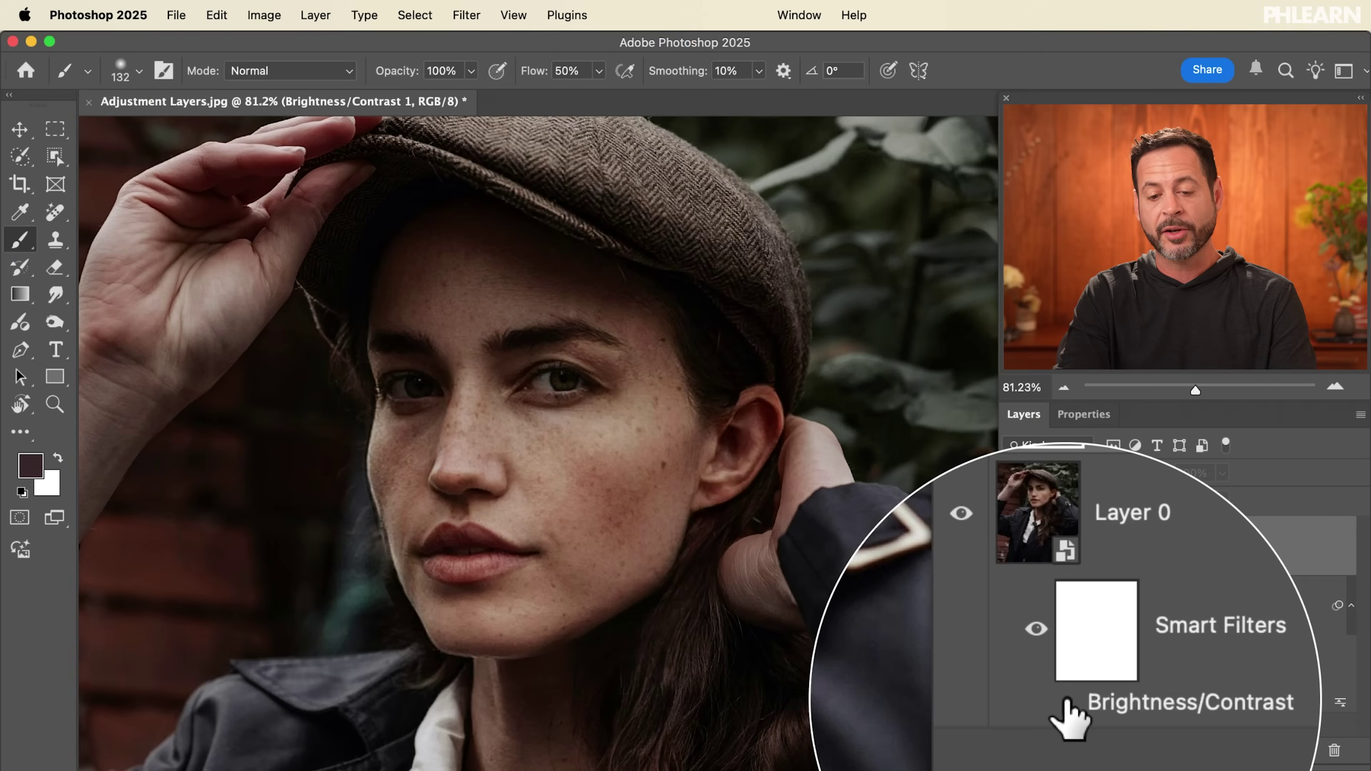
# - Toggle the Brightness/Contrast smart filter under Layer 0 to compare its effect with the adjustment layer
pyautogui.click(1067, 702)
pyautogui.click(1067, 702)
pyautogui.click(1067, 702)
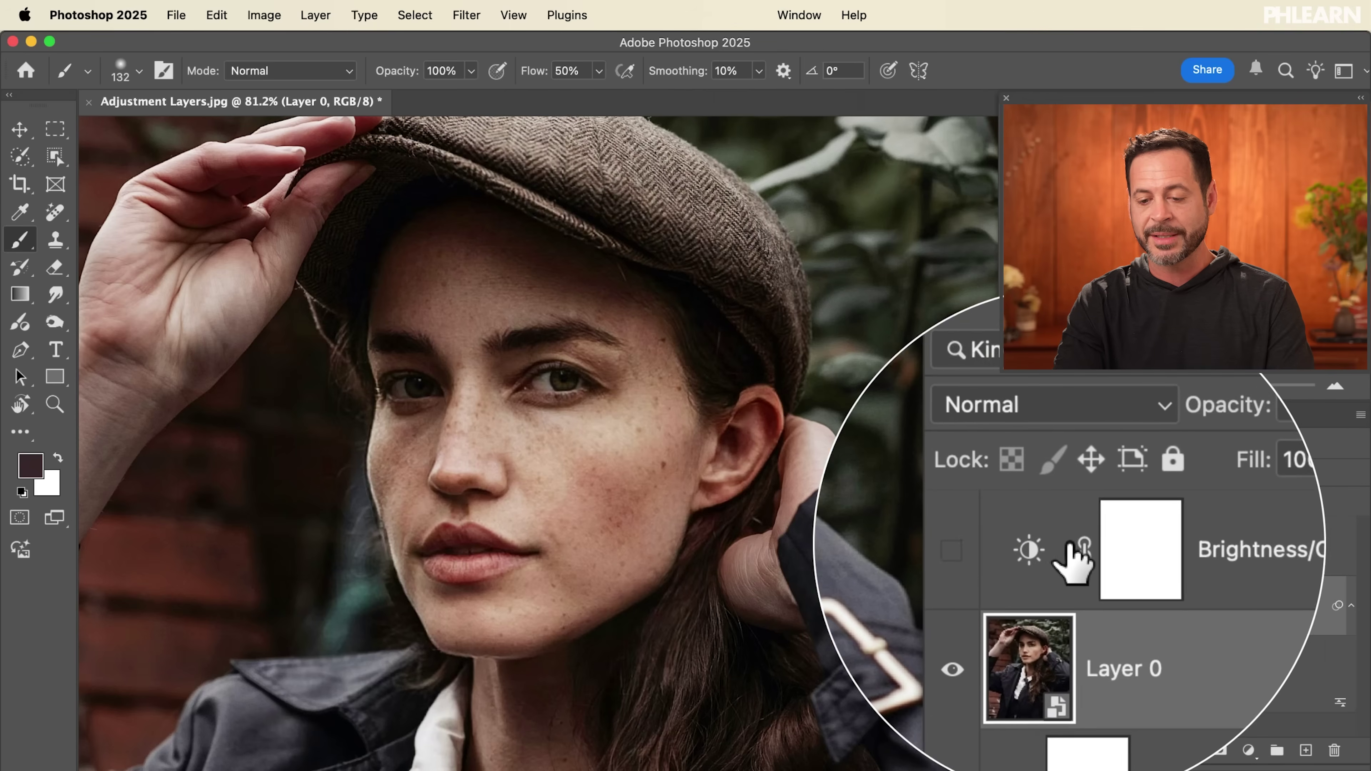
# - Show the Brightness/Contrast adjustment layer again, select it, and toggle its visibility off and on
pyautogui.click(1014, 548)
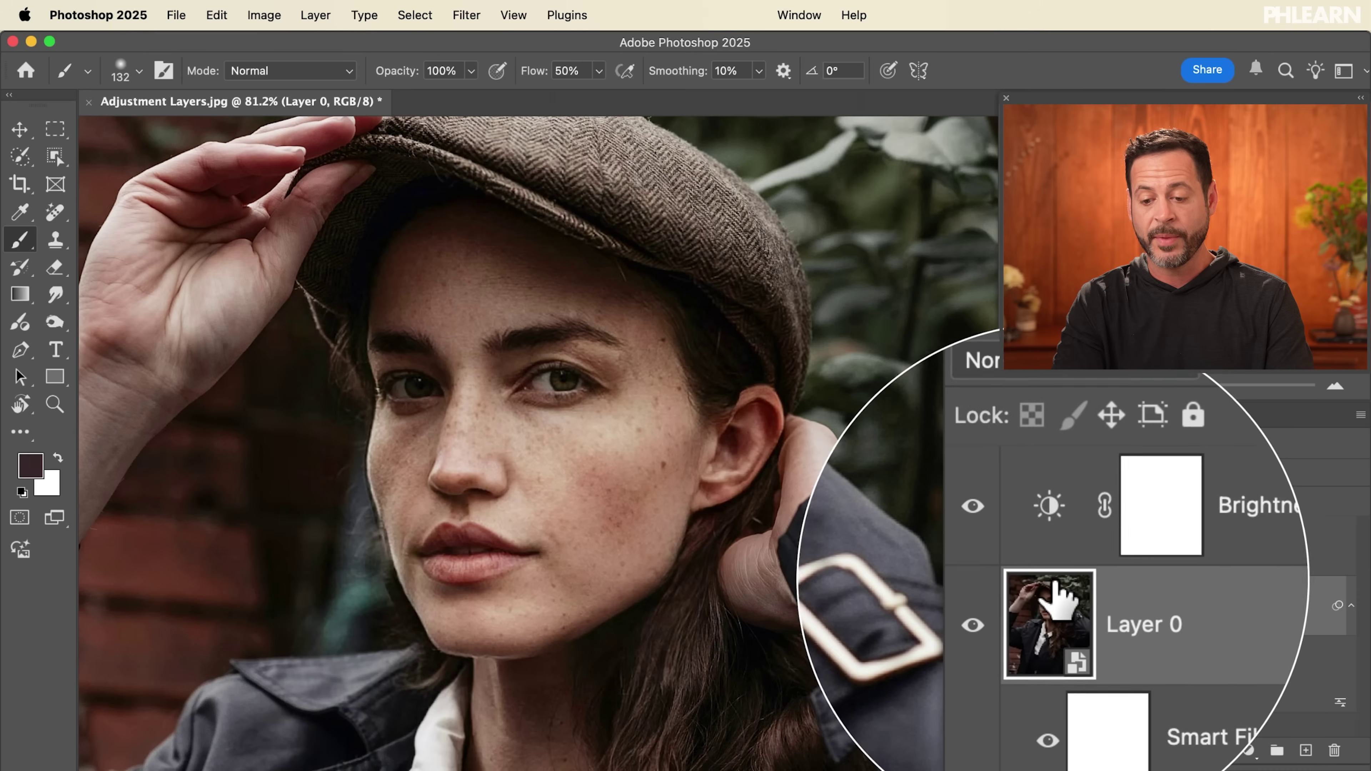
pyautogui.click(1052, 550)
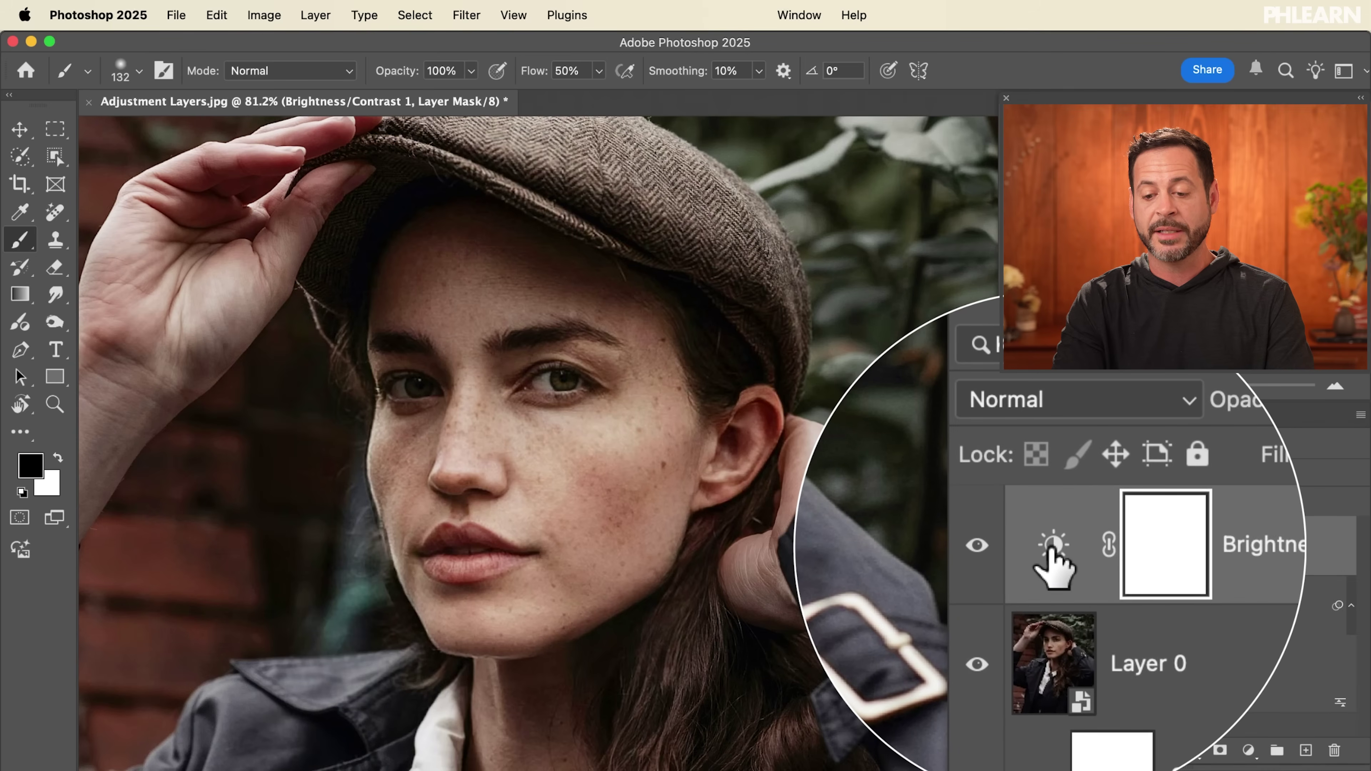
pyautogui.click(977, 546)
pyautogui.click(977, 546)
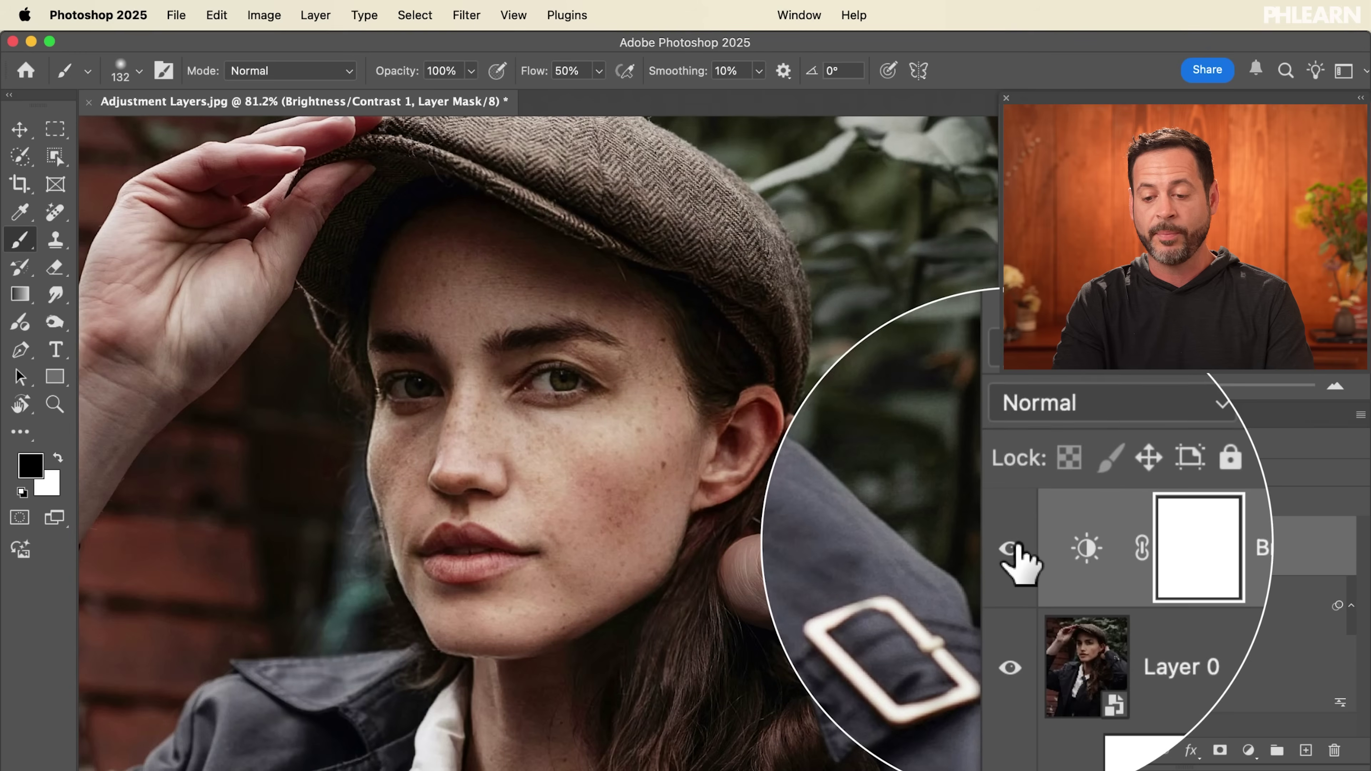
# - Lower the adjustment layer's brightness to 20
pyautogui.click(1052, 550)
pyautogui.moveTo(1225, 523)
pyautogui.mouseDown()
pyautogui.moveTo(1176, 525)
pyautogui.moveTo(1197, 525)
pyautogui.mouseUp()
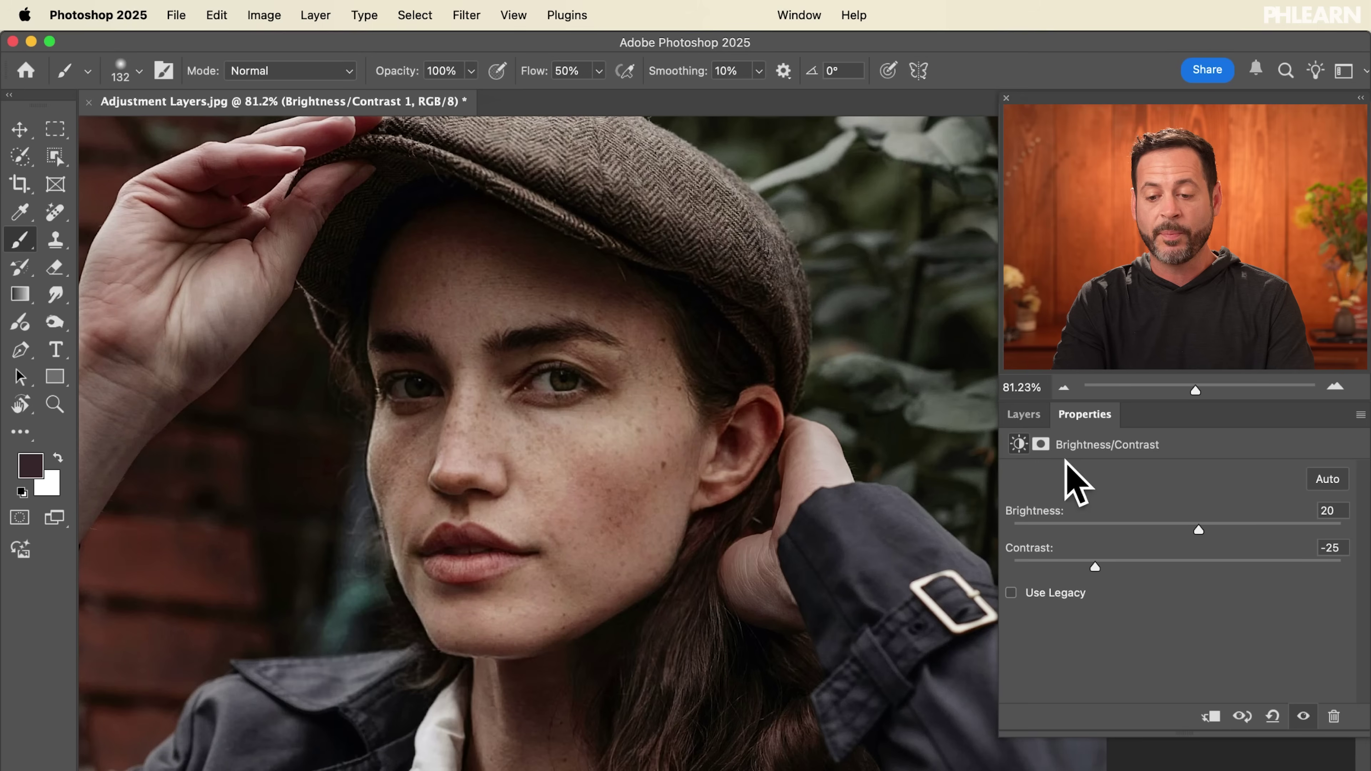
pyautogui.click(1023, 415)
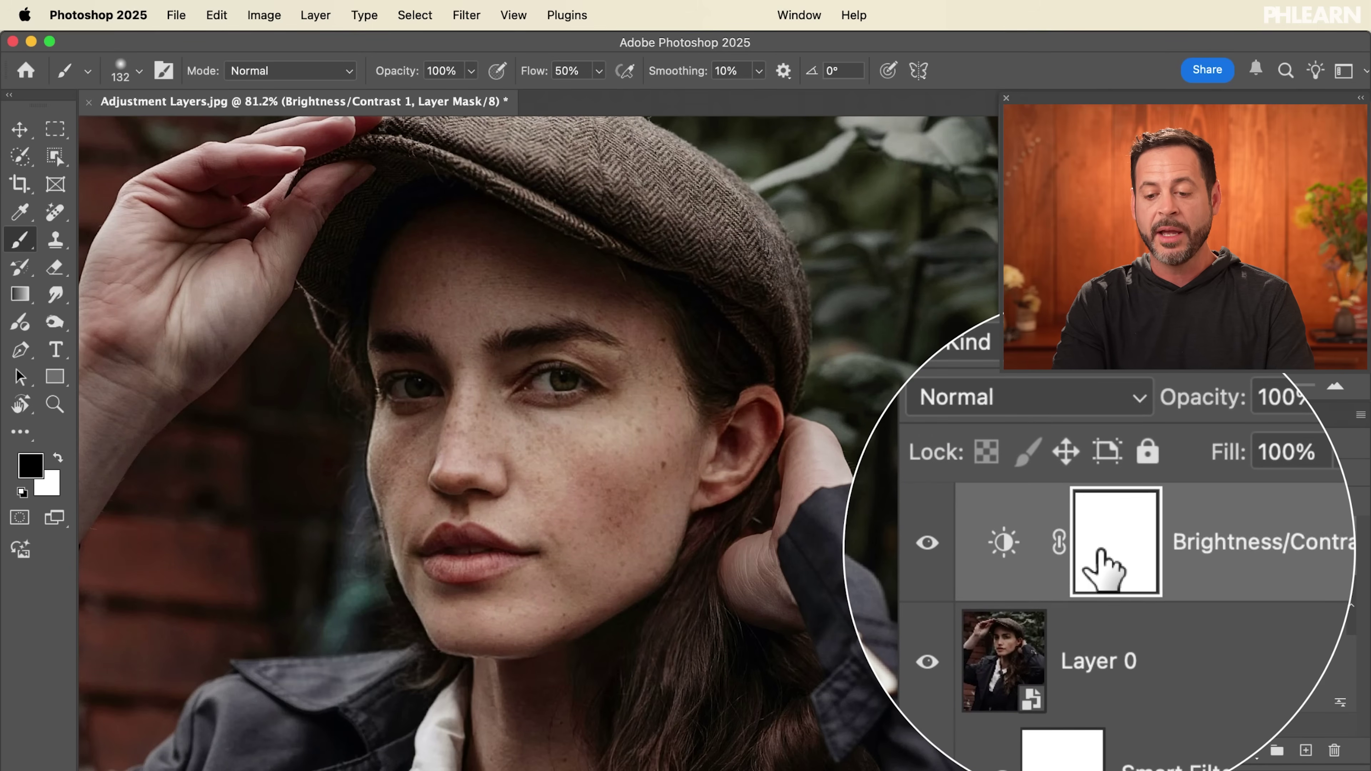
# - Fill the Brightness/Contrast adjustment layer's mask with black, using Normal mode at 100% opacity
pyautogui.click(1048, 546)
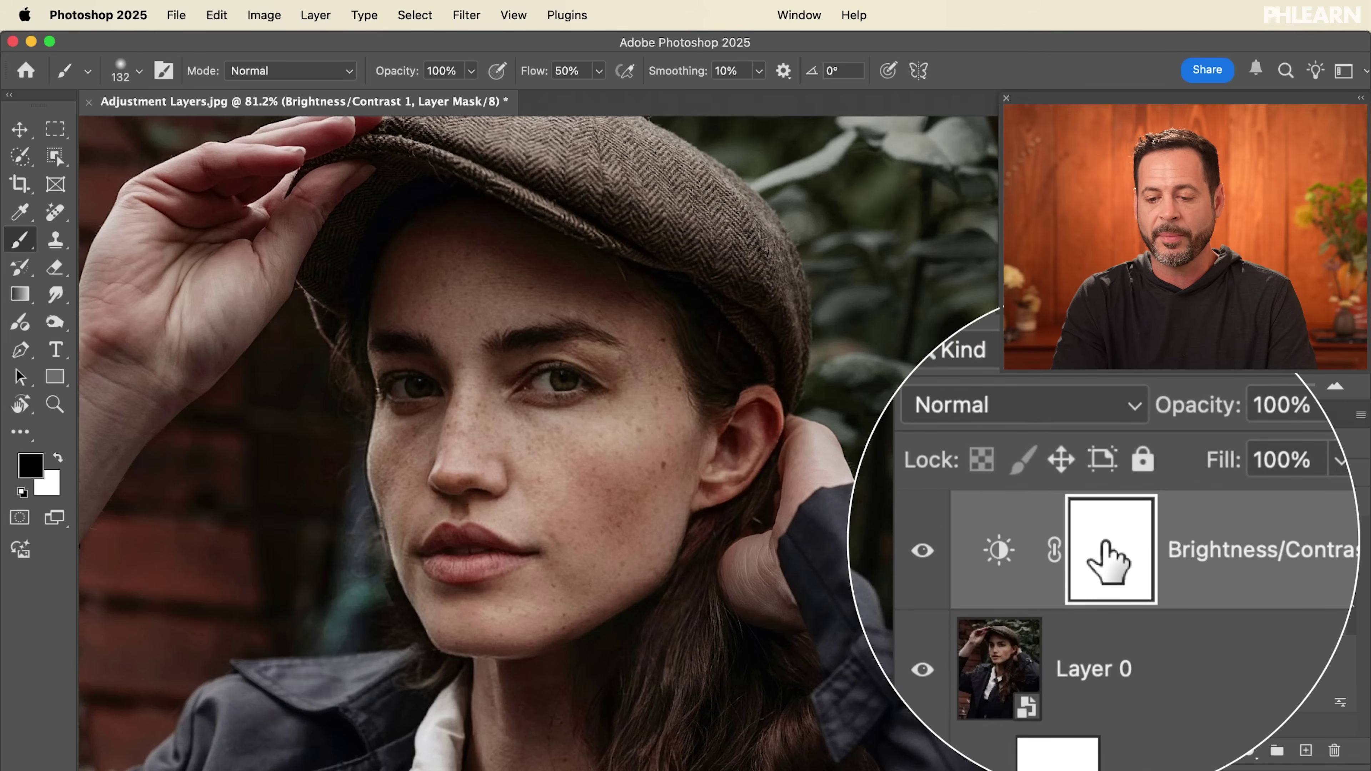
pyautogui.click(218, 15)
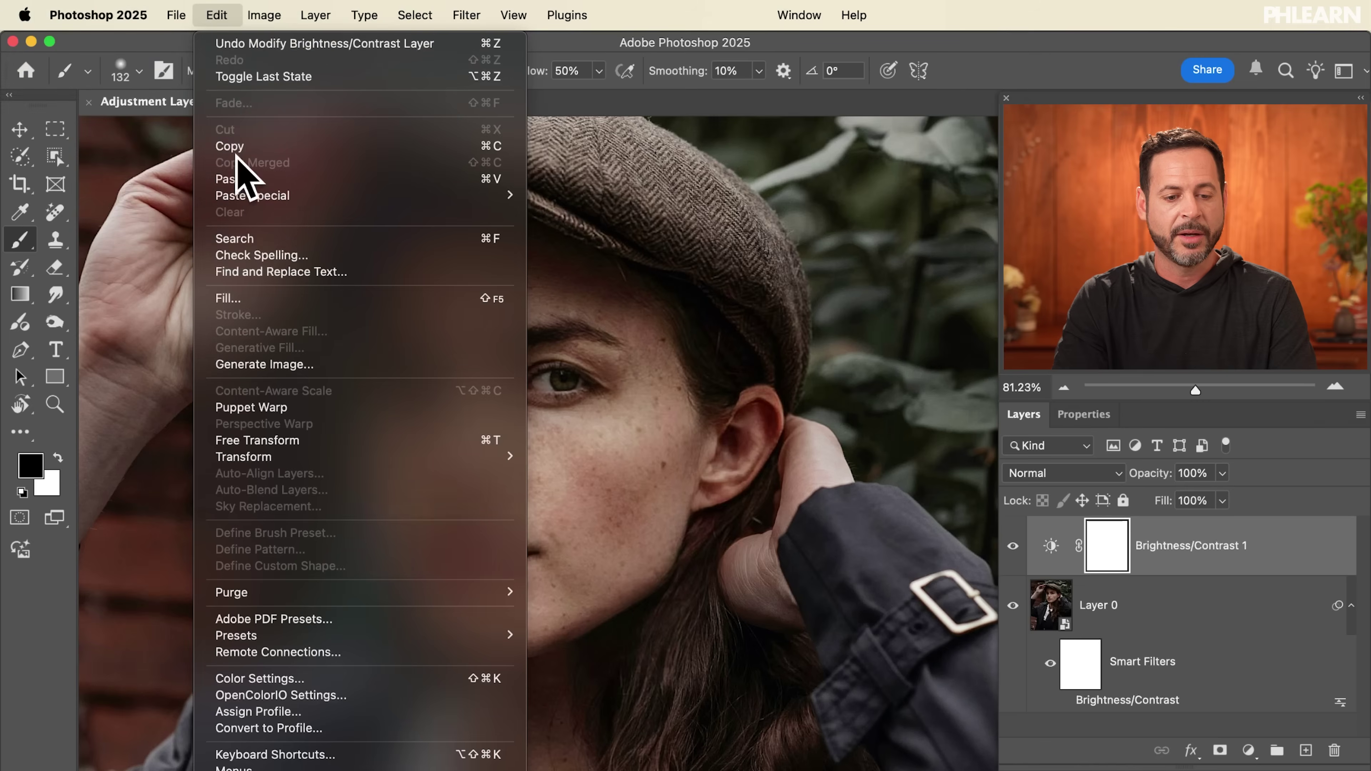
pyautogui.click(244, 301)
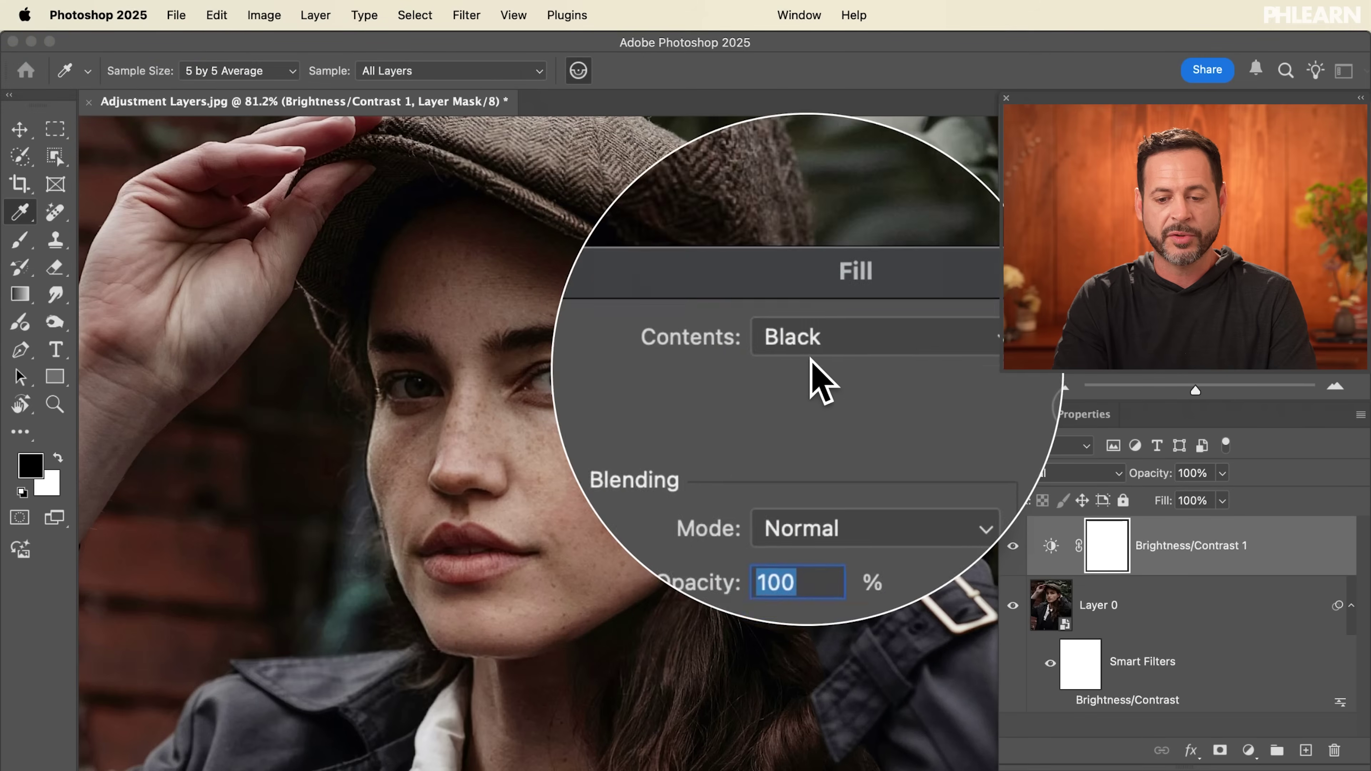
pyautogui.click(955, 355)
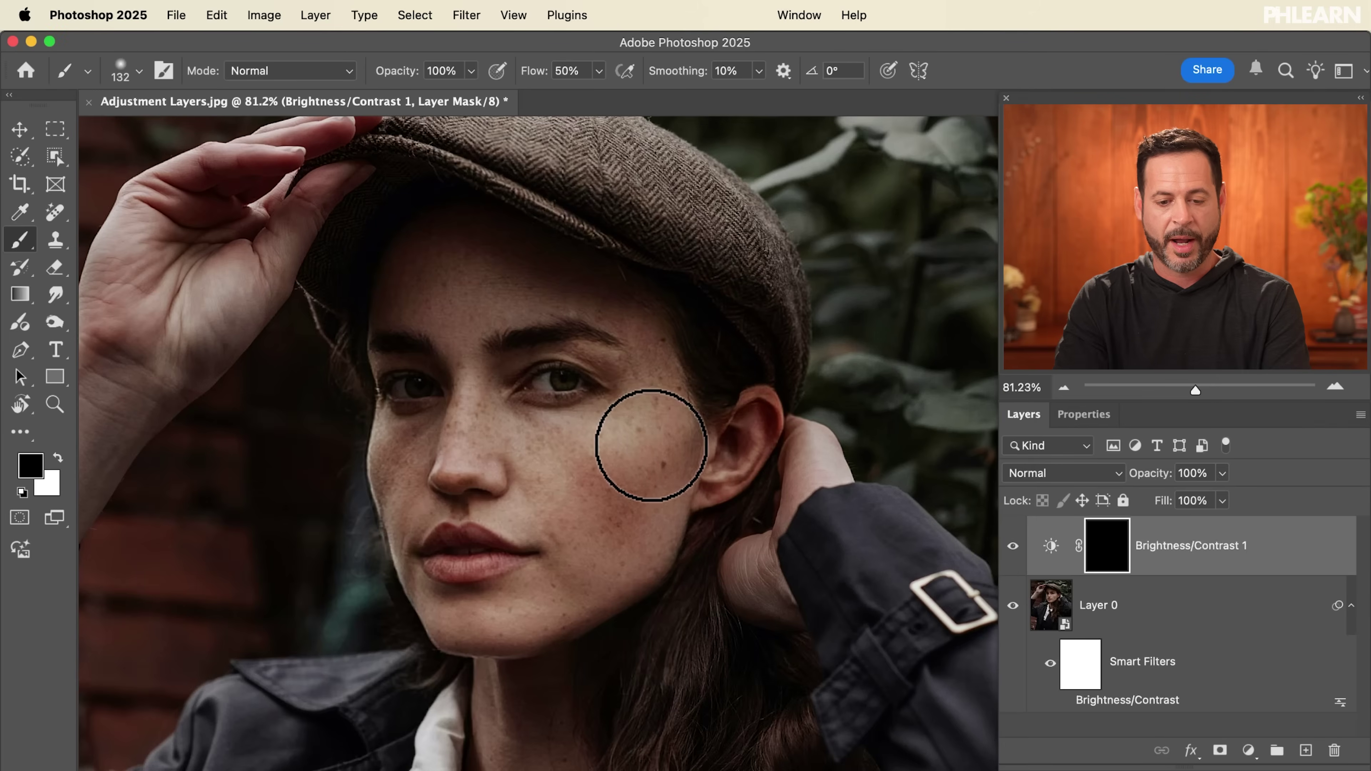
# - Paint a soft white spot over the face on the adjustment layer's mask with a 987 px brush at 30% flow
pyautogui.moveTo(596, 238); pyautogui.dragTo(918, 205)
pyautogui.press('x')
pyautogui.hotkey('shift', '3')
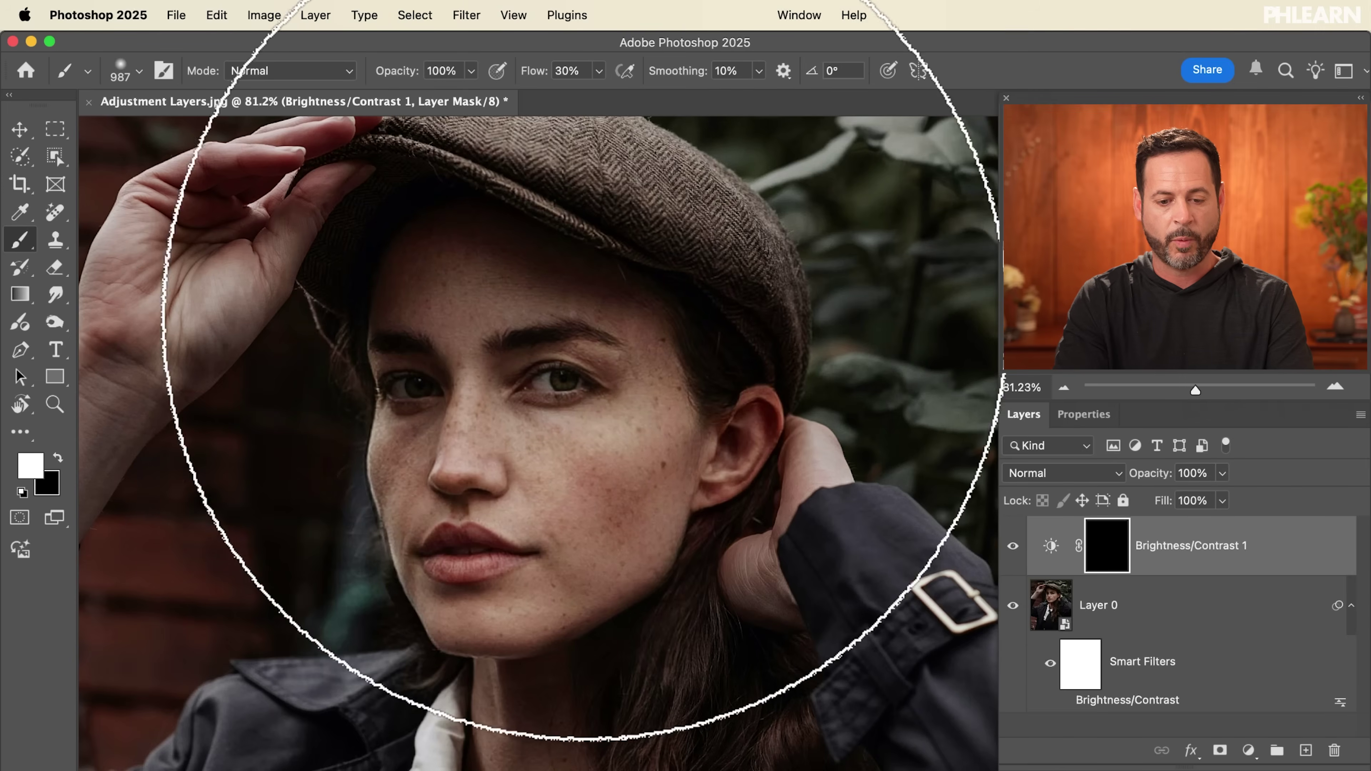
pyautogui.click(560, 381)
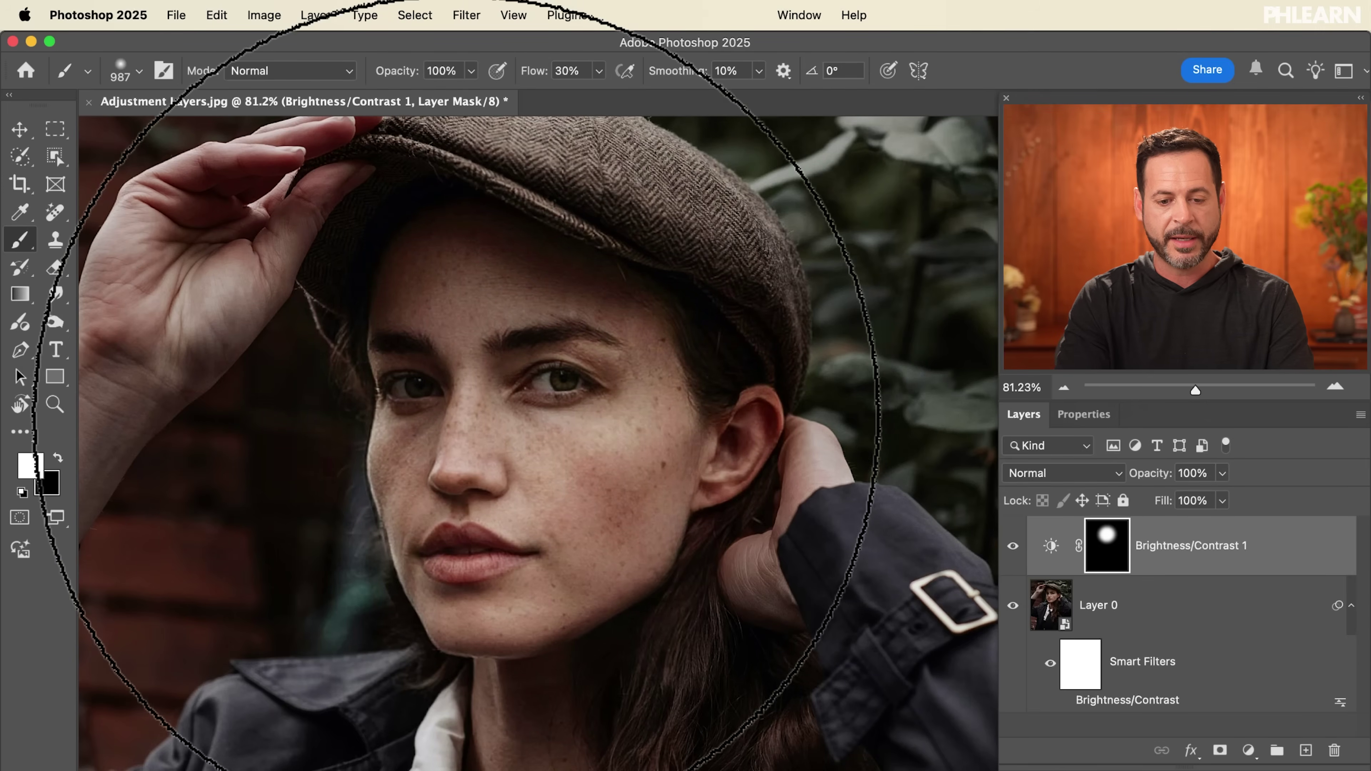
# - Toggle the masked adjustment layer off and on to compare the face before and after, and leave it visible
pyautogui.click(1013, 547)
pyautogui.click(1013, 547)
pyautogui.click(1012, 547)
pyautogui.click(1012, 547)
pyautogui.click(1013, 547)
pyautogui.click(1013, 547)
pyautogui.click(1013, 547)
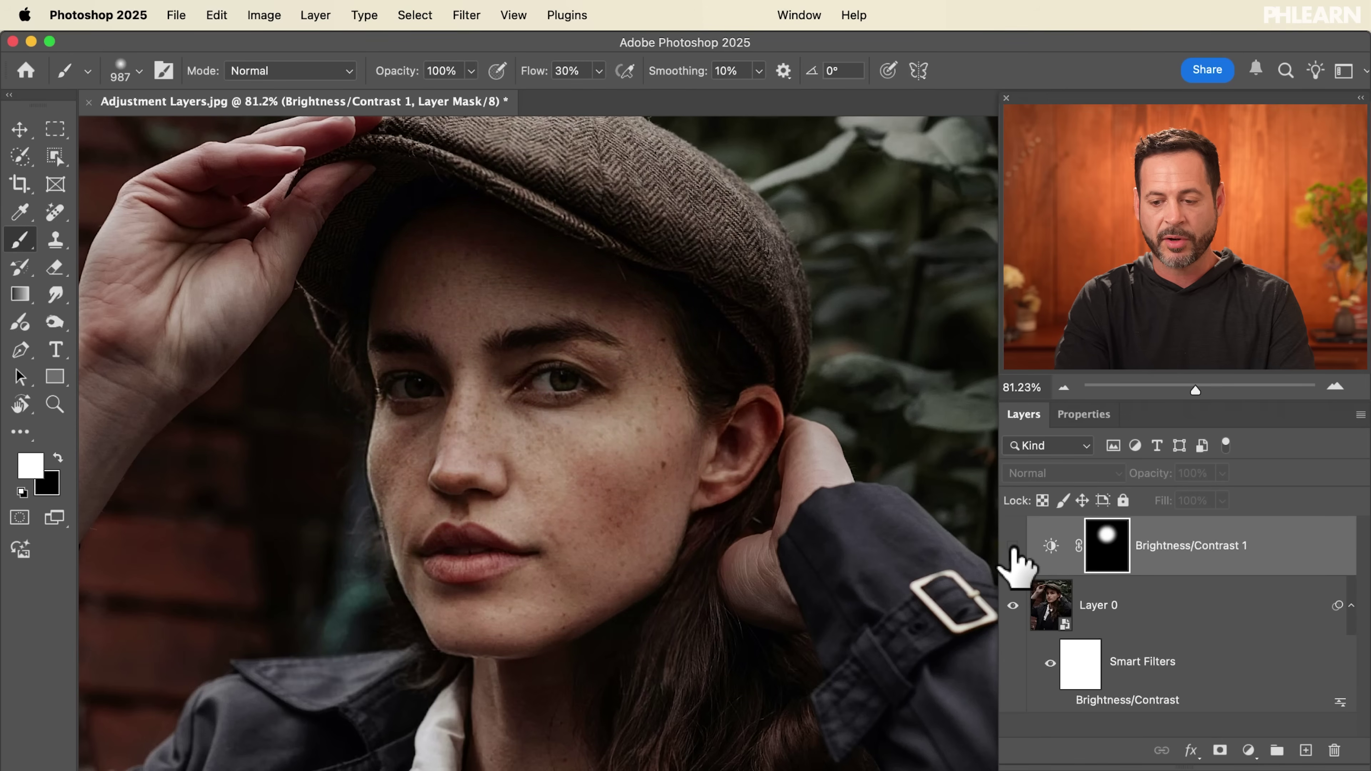
pyautogui.click(1012, 547)
pyautogui.click(1013, 547)
pyautogui.click(1013, 547)
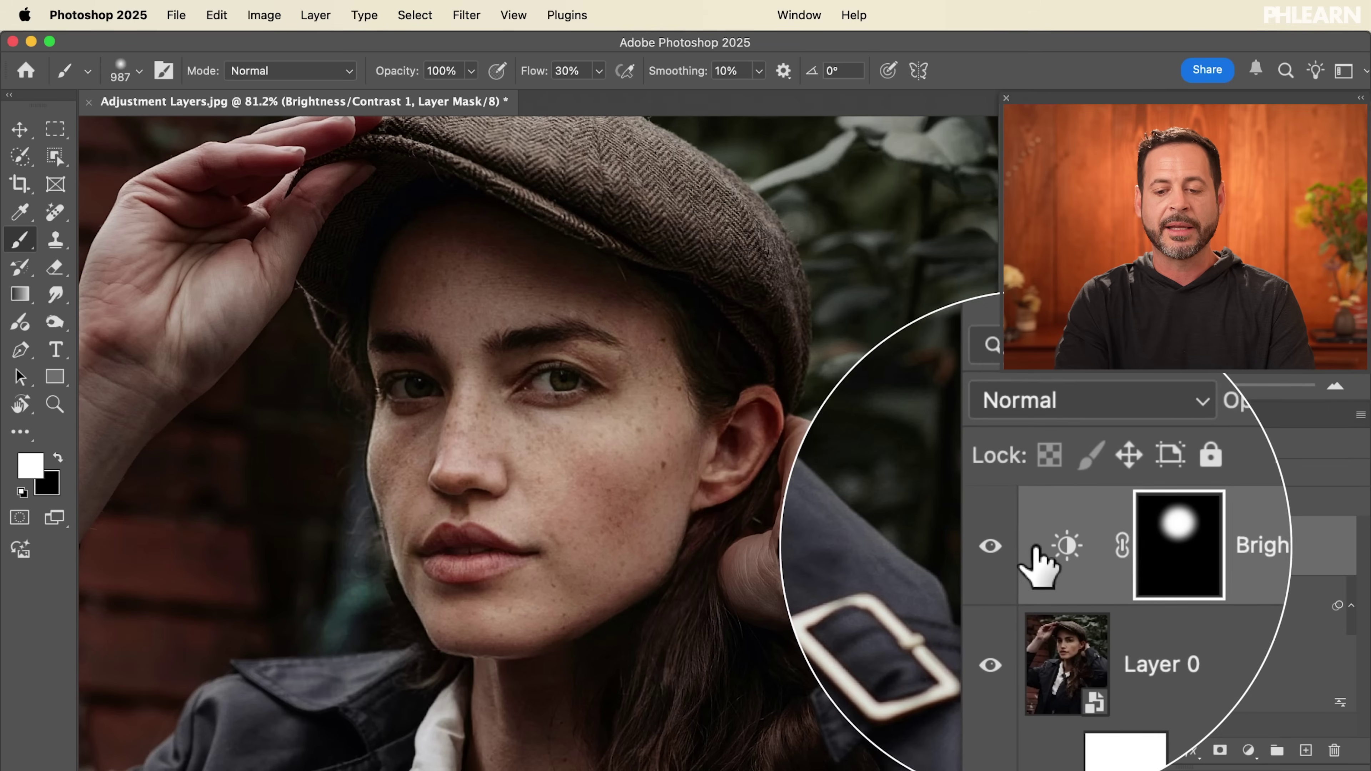
pyautogui.click(1013, 547)
pyautogui.click(1013, 546)
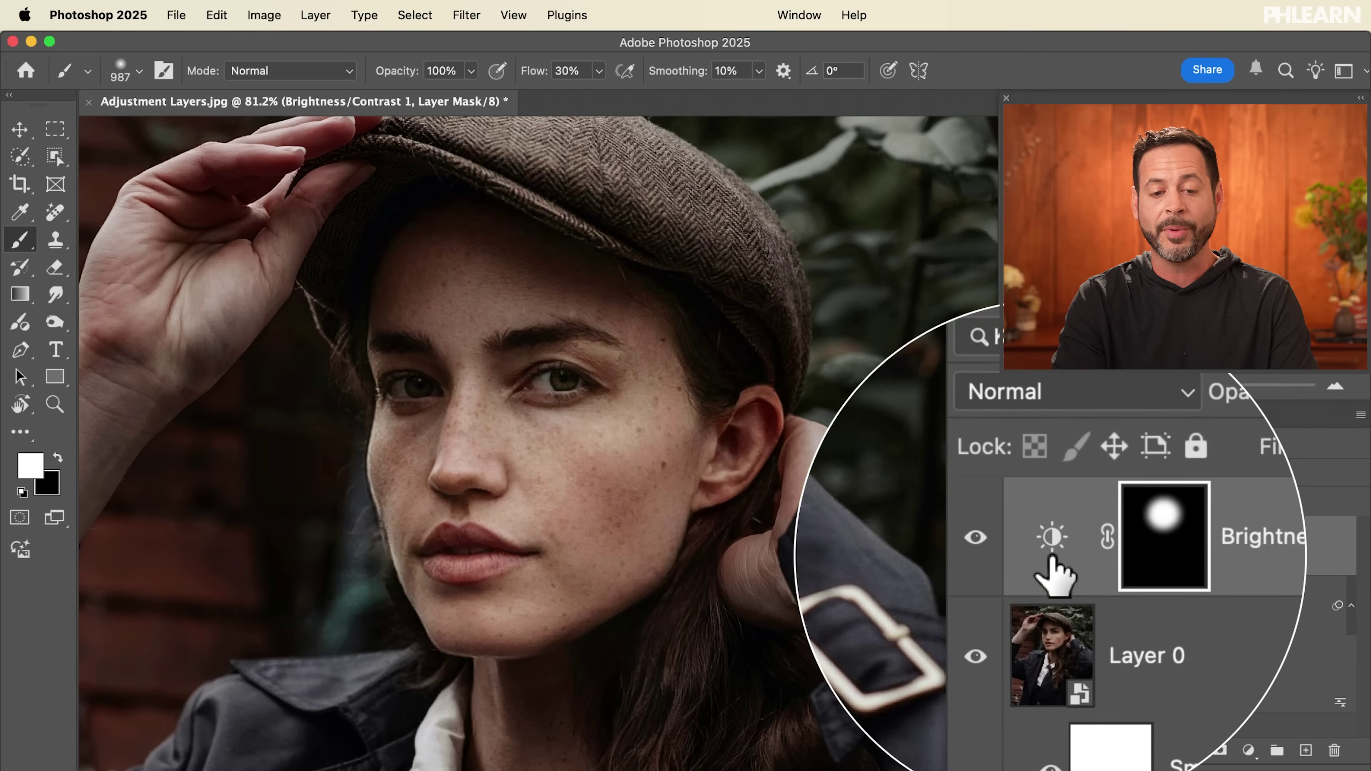
# - Add a Gradient Map adjustment layer above the Brightness/Contrast layer with the default layer options
pyautogui.click(316, 16)
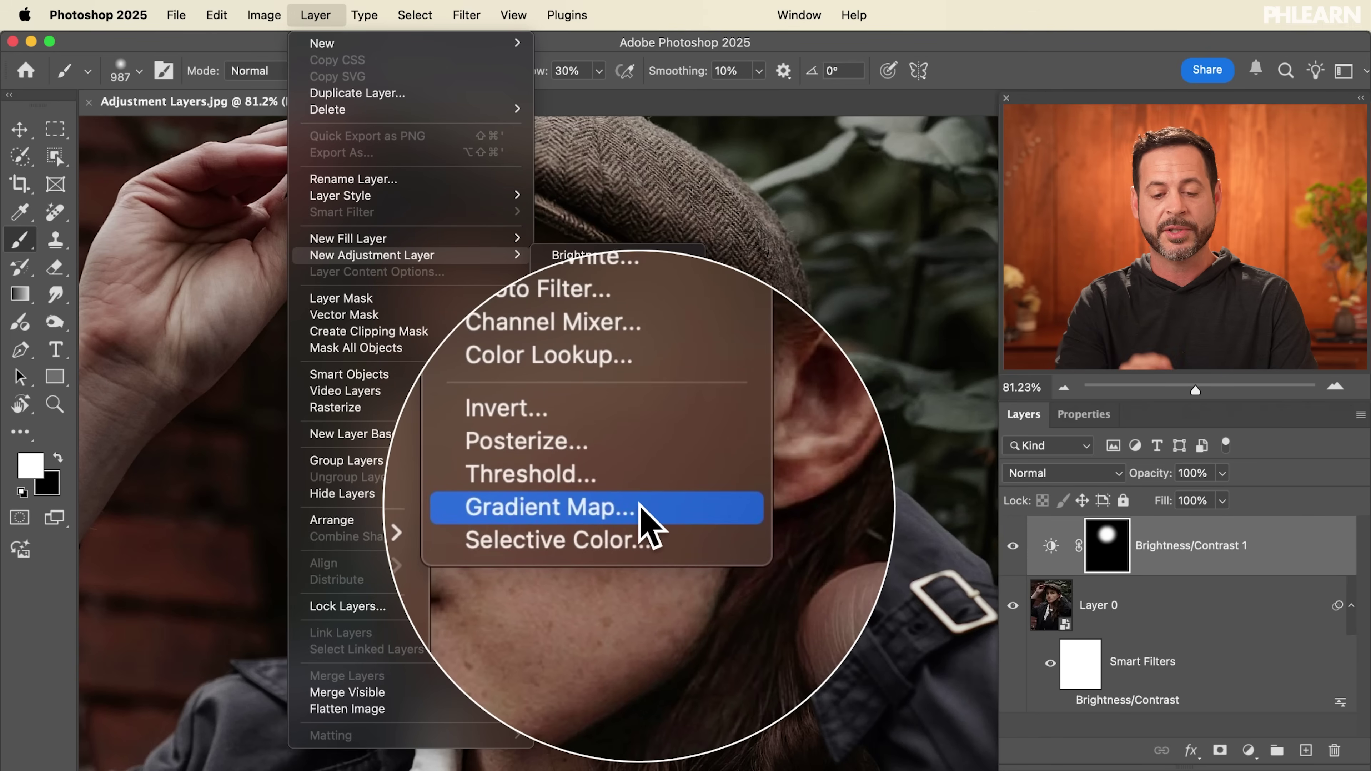
pyautogui.click(642, 516)
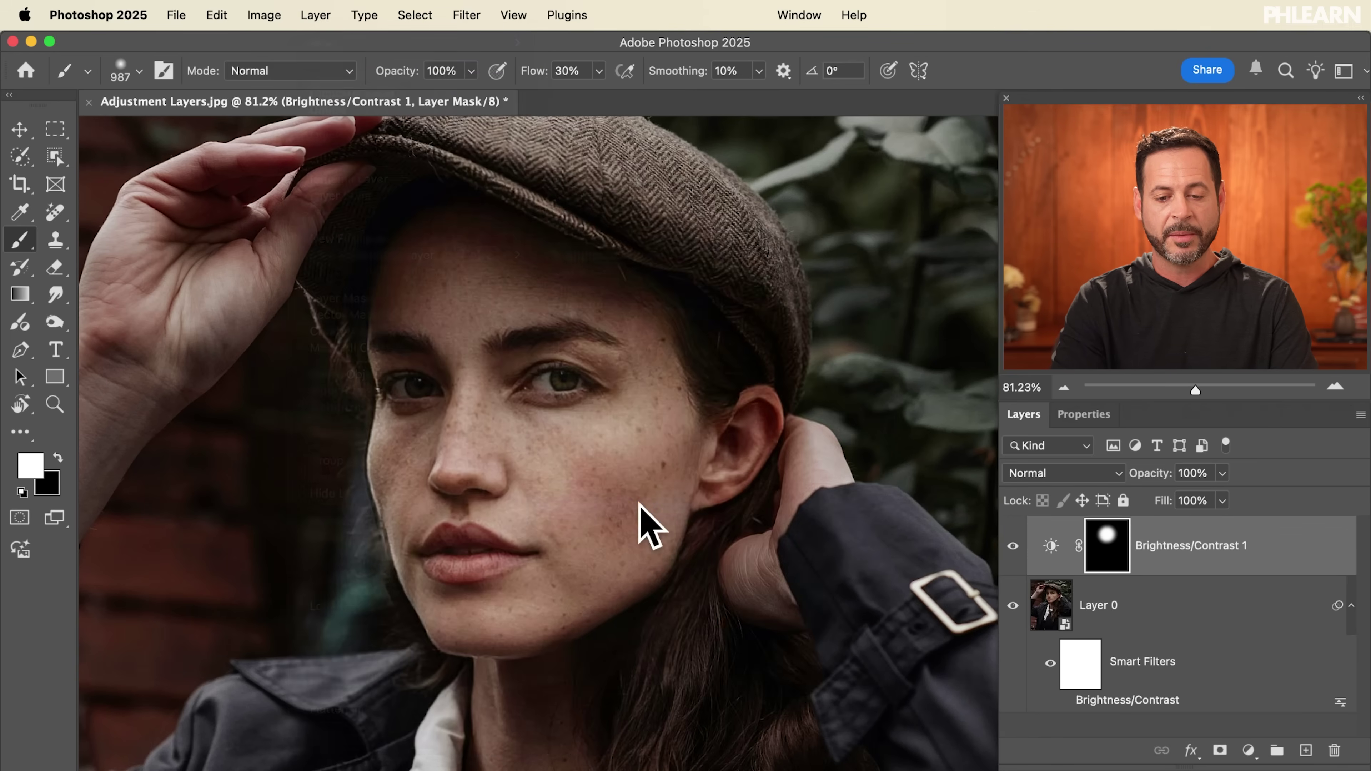
pyautogui.click(759, 234)
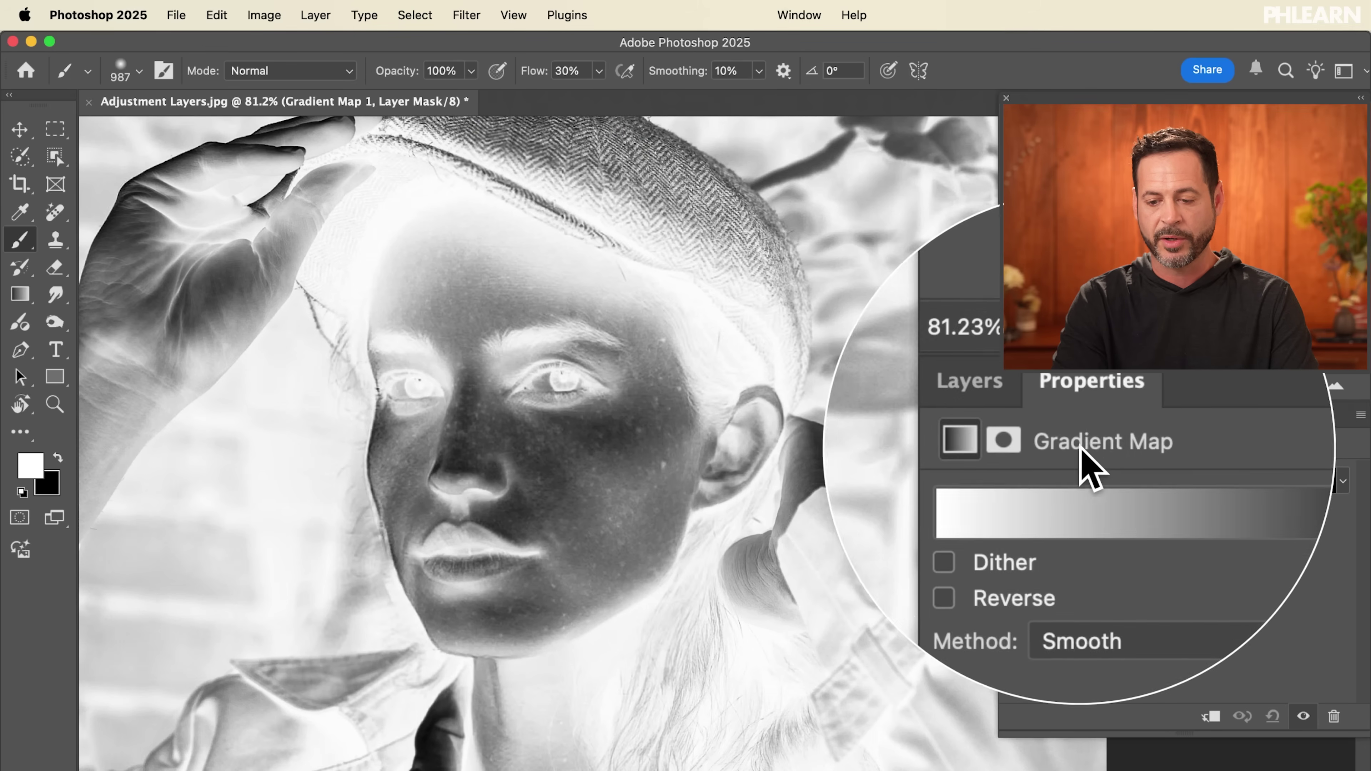
# - Reverse the Gradient Map and give it the Red_07 preset from the Reds gradient group
pyautogui.click(1057, 527)
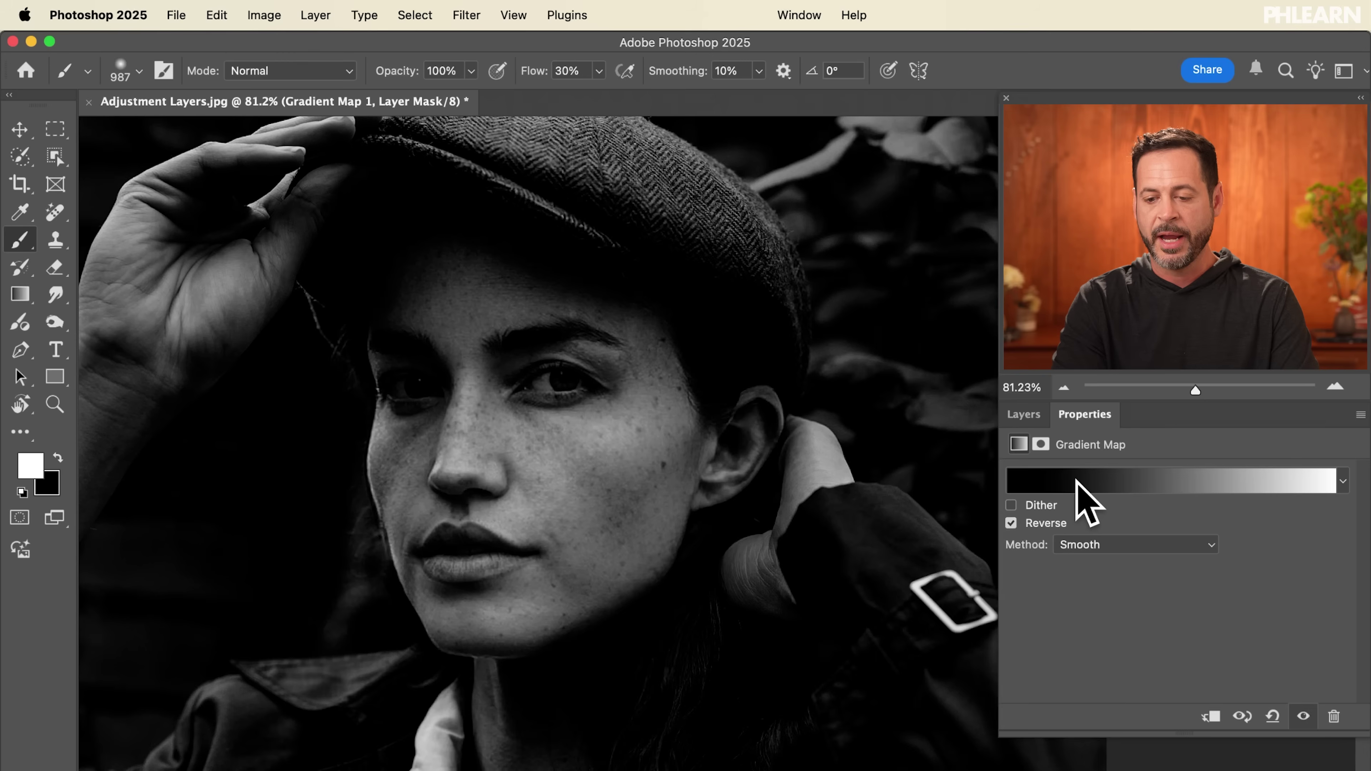
pyautogui.click(1076, 481)
pyautogui.click(119, 309)
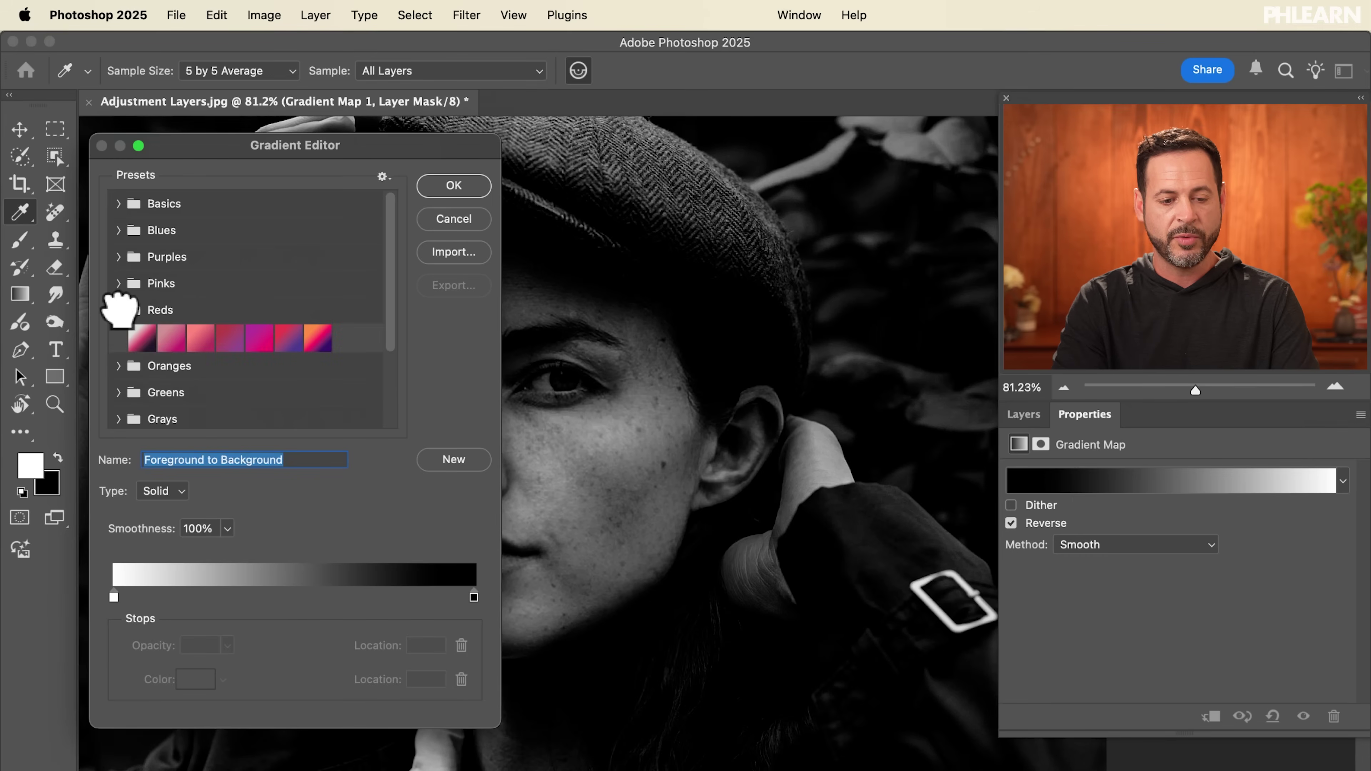
pyautogui.click(163, 334)
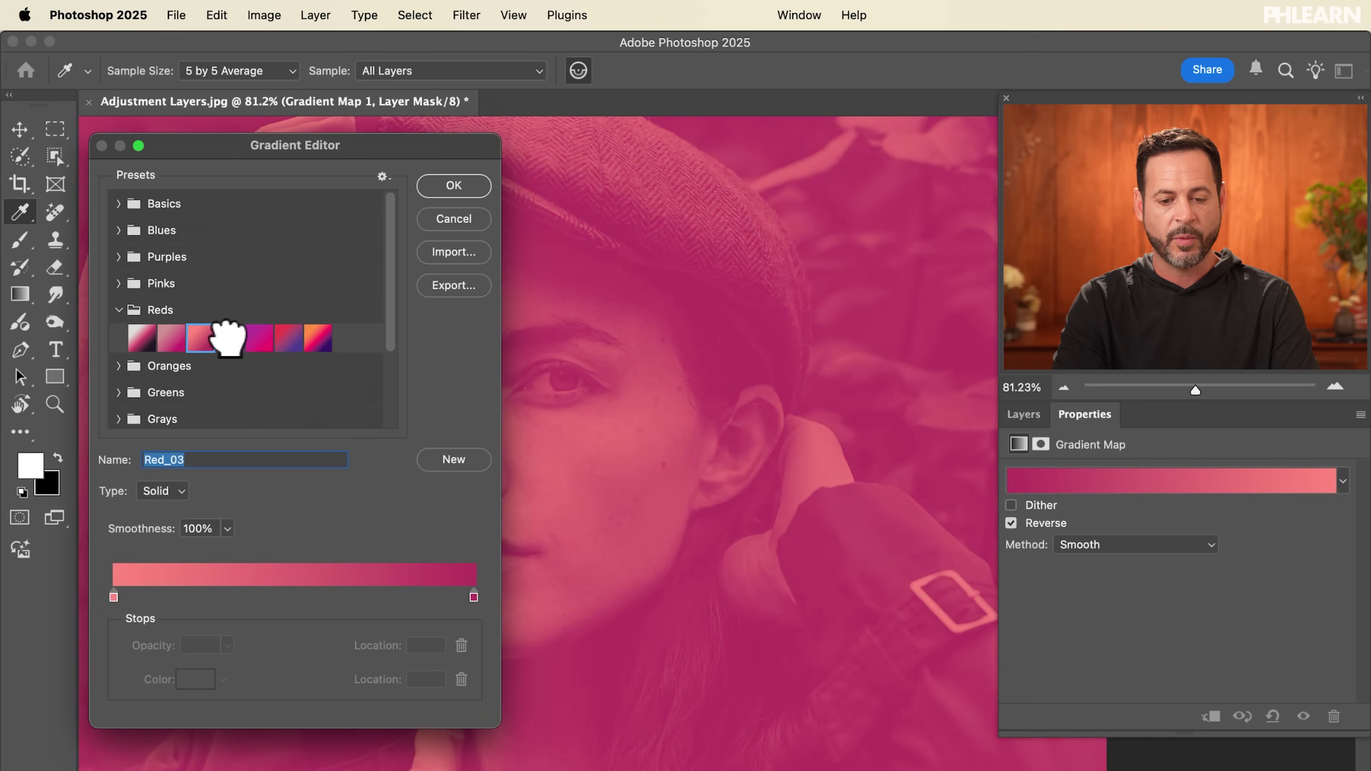
pyautogui.click(230, 337)
pyautogui.click(289, 338)
pyautogui.click(316, 338)
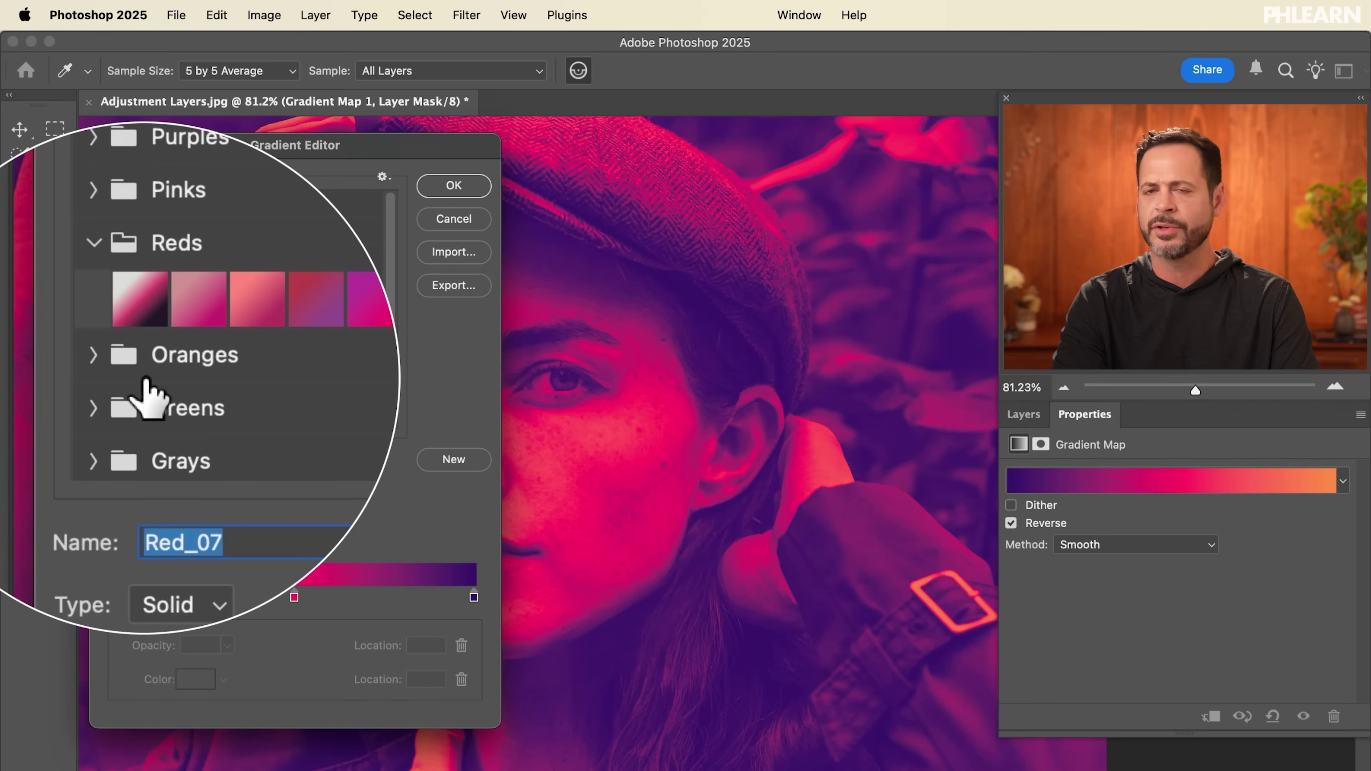
pyautogui.click(442, 187)
pyautogui.press('b')
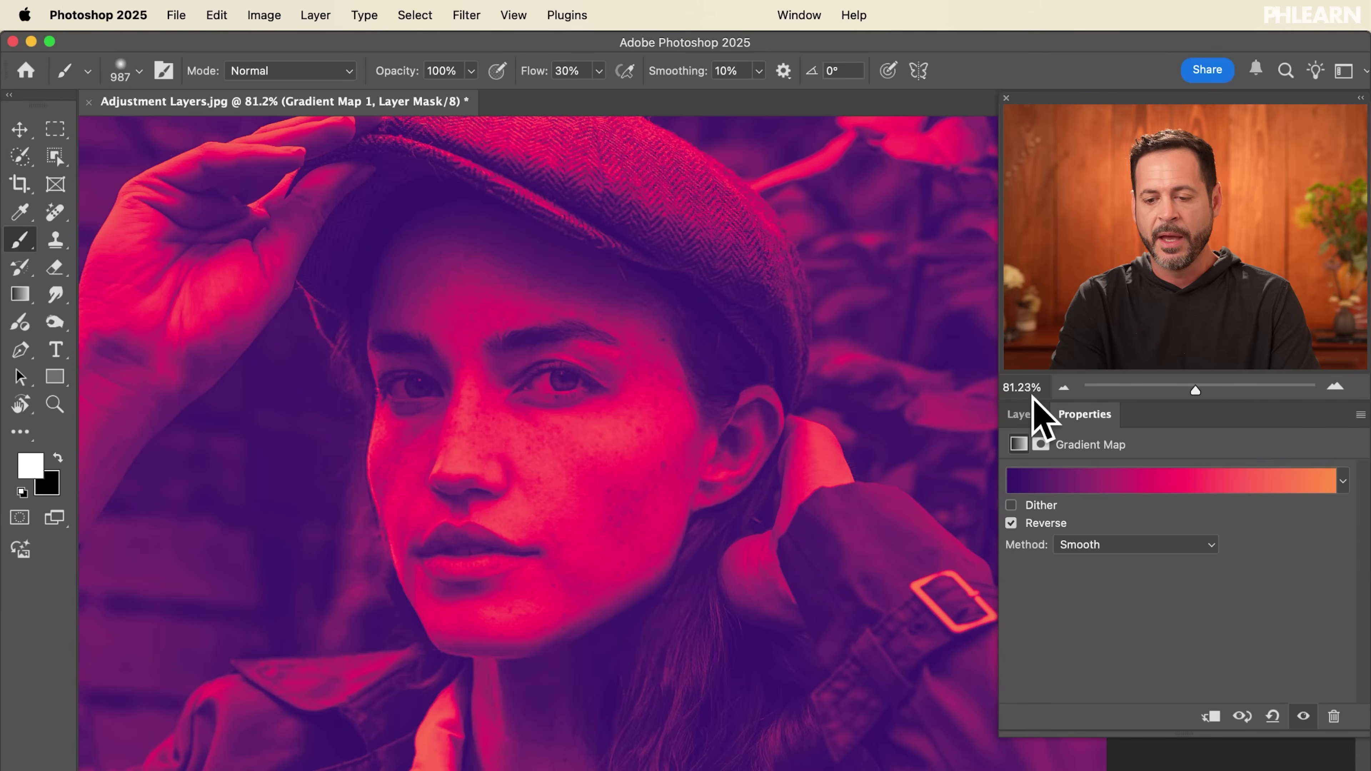
# - Toggle the Gradient Map layer off and on to compare the portrait with and without it, leaving it visible
pyautogui.click(1025, 414)
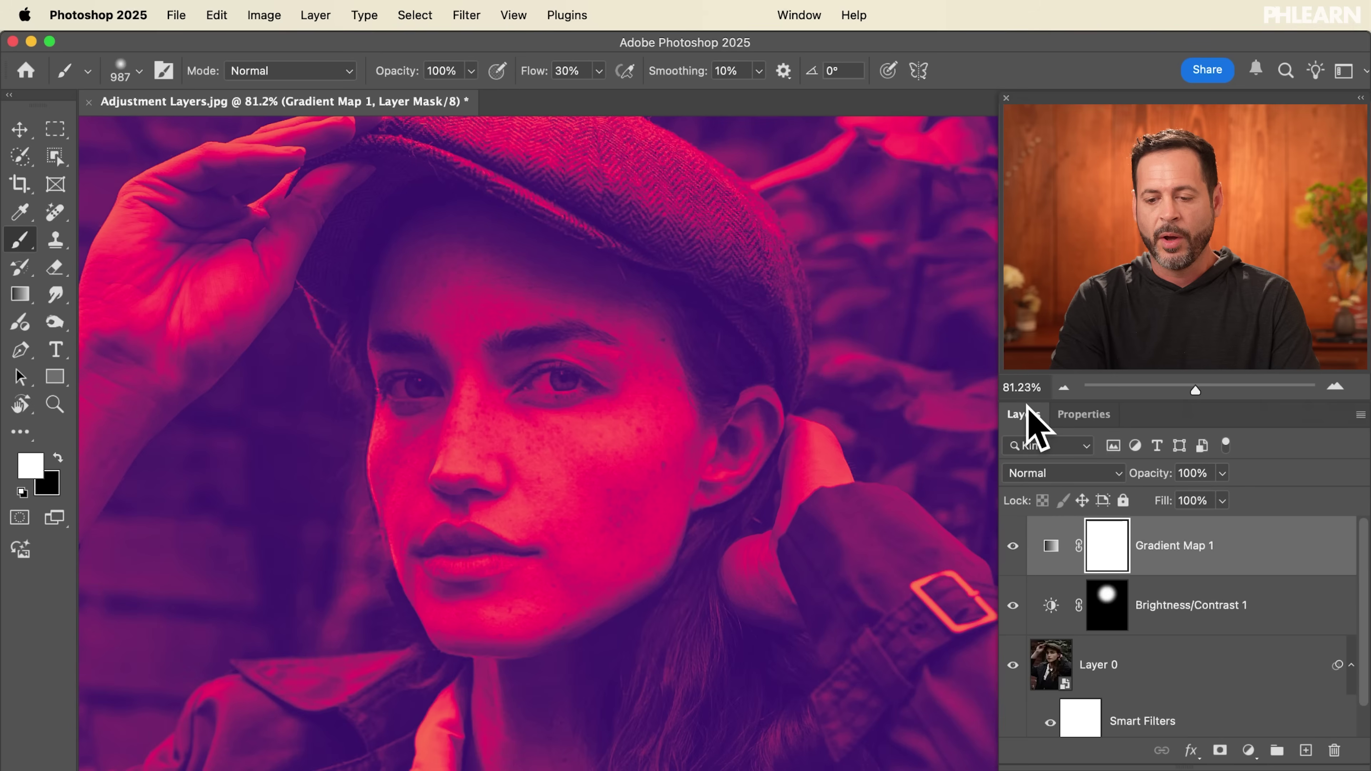
pyautogui.click(1012, 547)
pyautogui.click(1012, 546)
pyautogui.click(1013, 546)
pyautogui.click(1013, 546)
pyautogui.click(1013, 546)
pyautogui.click(1013, 546)
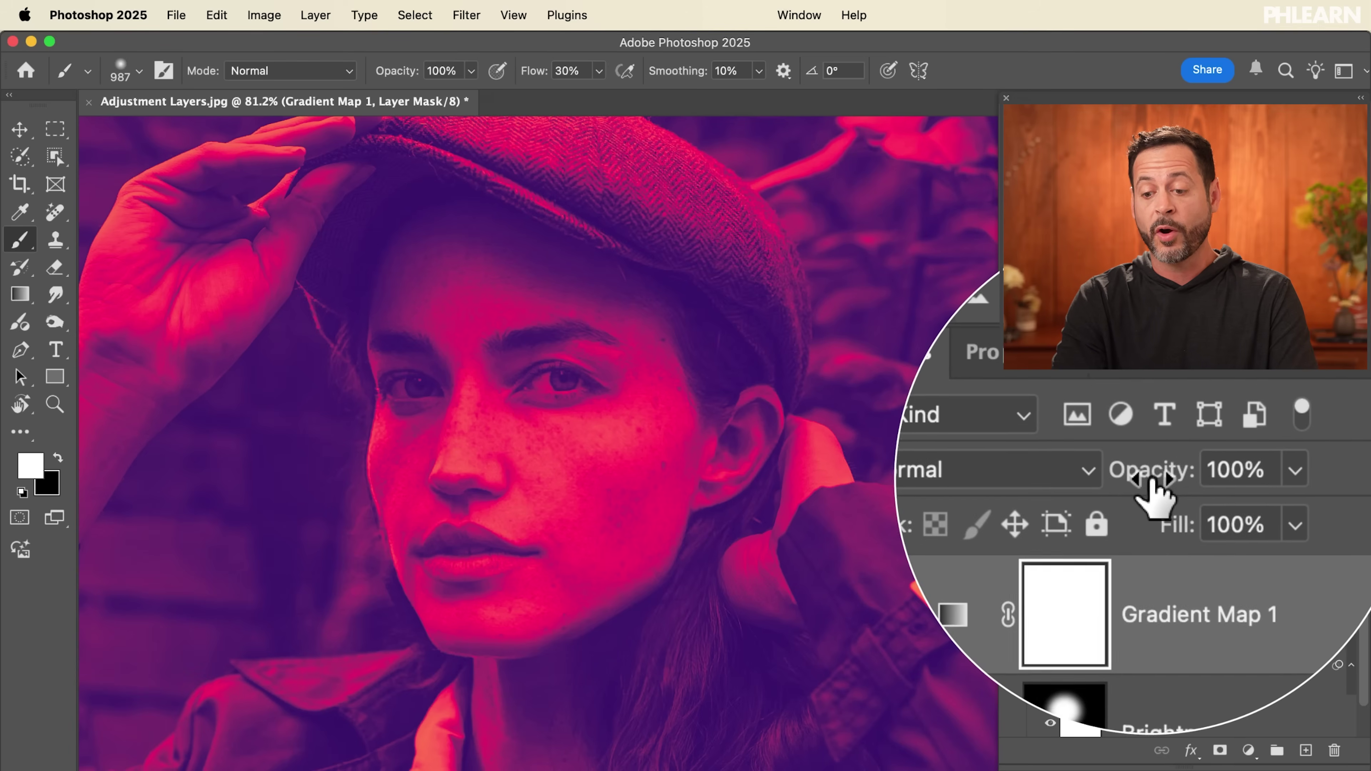
# - Lower the Gradient Map layer's opacity to 18% and compare the portrait with the layer off and on
pyautogui.moveTo(1153, 486); pyautogui.dragTo(1095, 480)
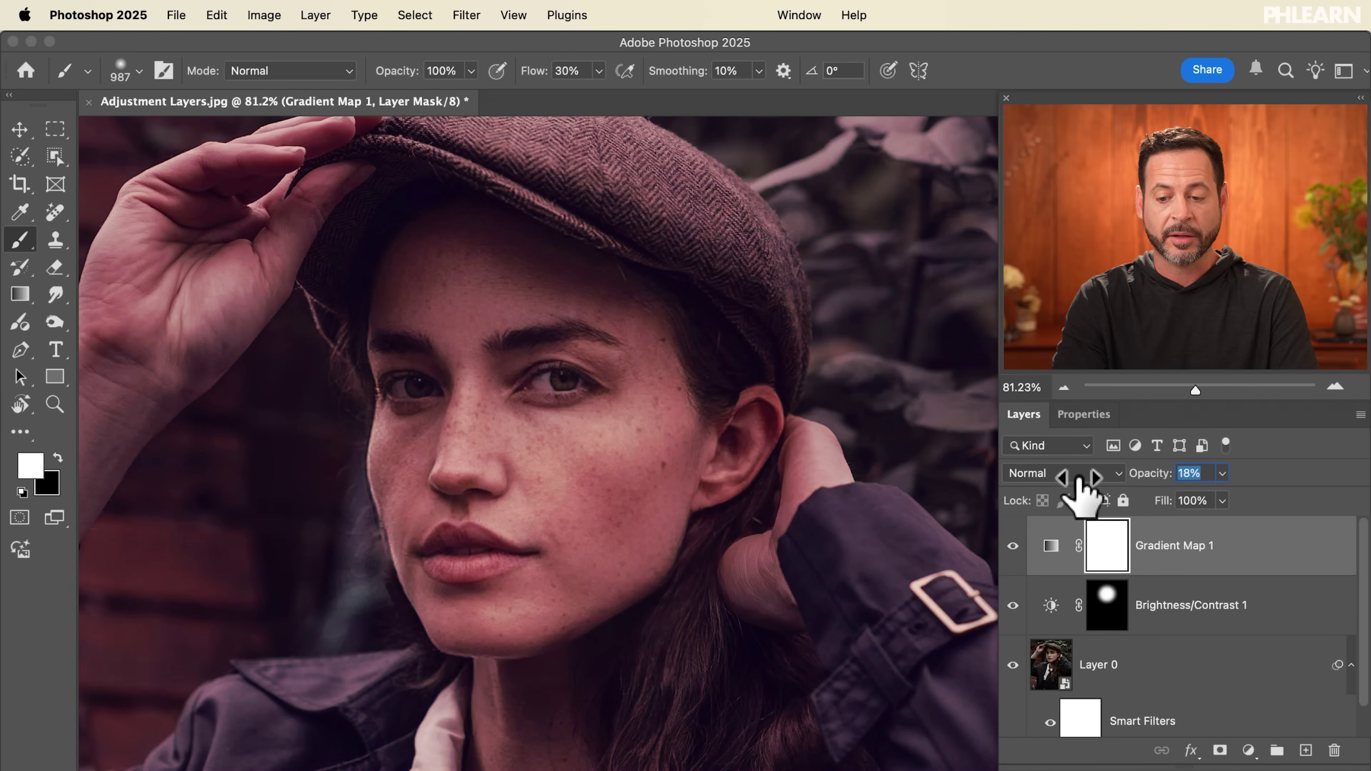
pyautogui.click(1013, 547)
pyautogui.click(1012, 547)
pyautogui.click(1013, 547)
pyautogui.click(1013, 546)
pyautogui.click(1013, 547)
pyautogui.click(1013, 547)
pyautogui.click(1013, 547)
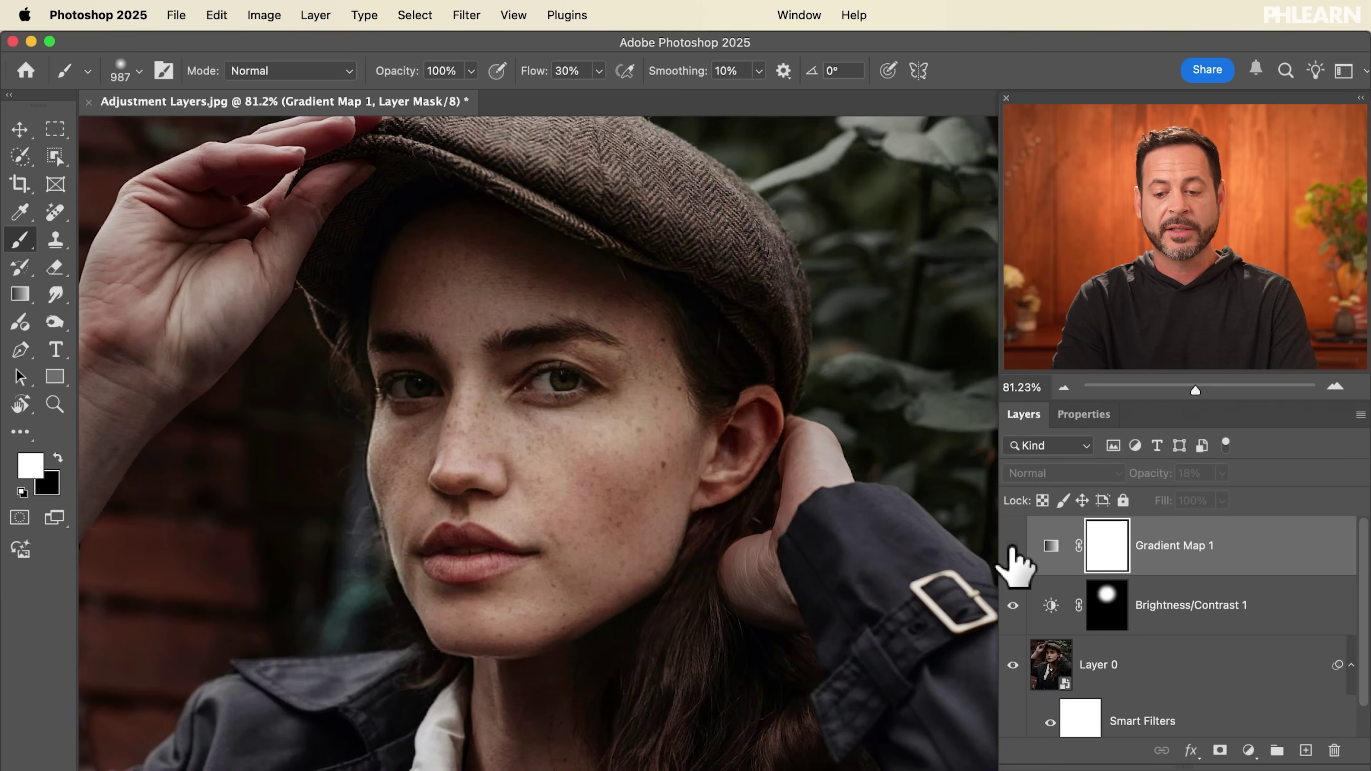
pyautogui.click(1013, 547)
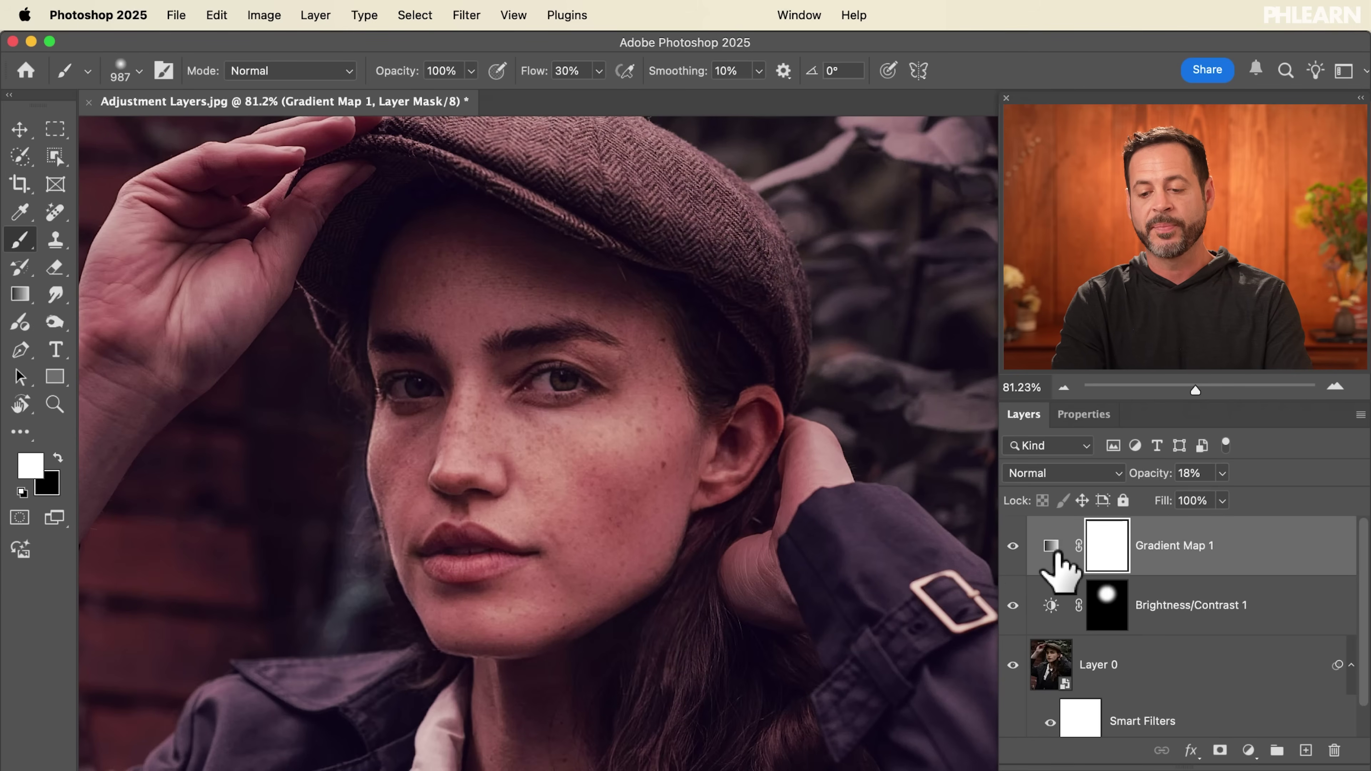
# - Preview several Oranges presets on the Gradient Map and apply the yellow-to-magenta one in the second row
pyautogui.click(1050, 554)
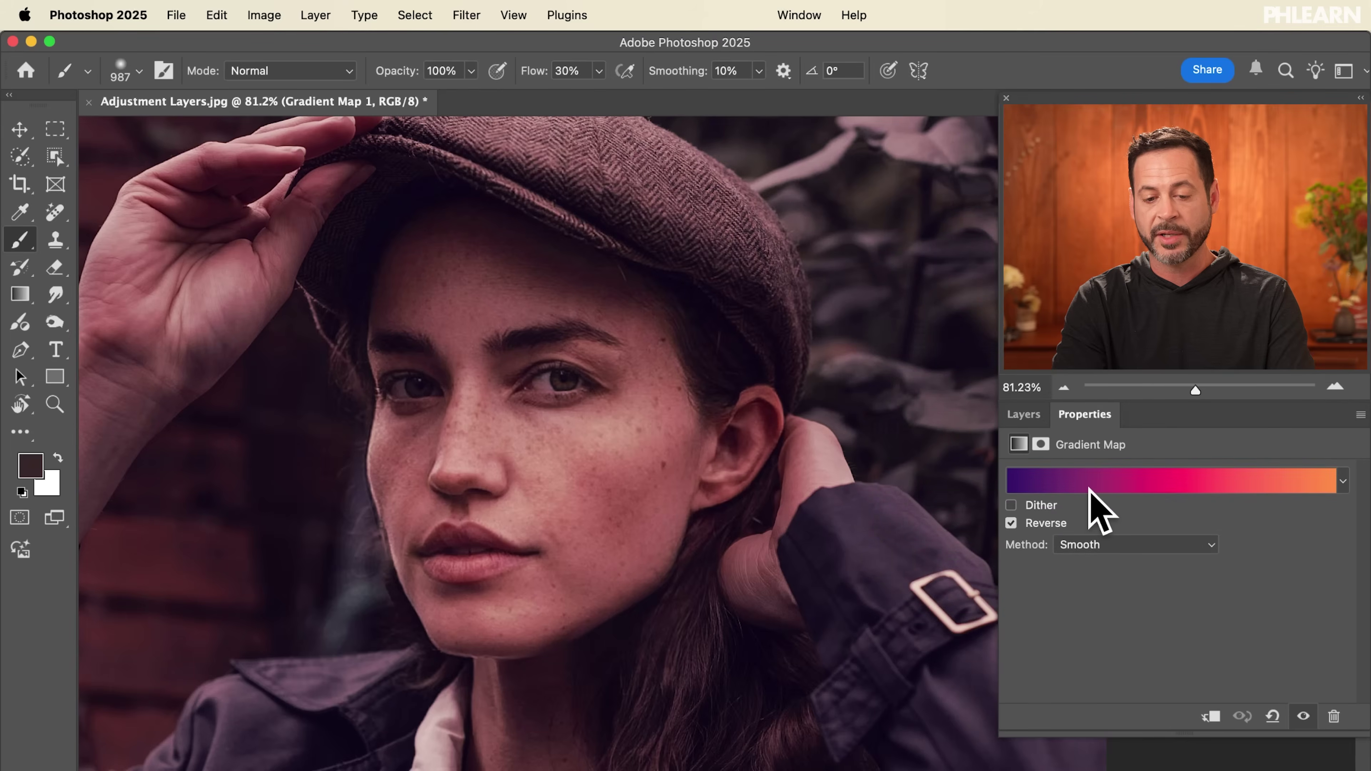
pyautogui.click(1089, 486)
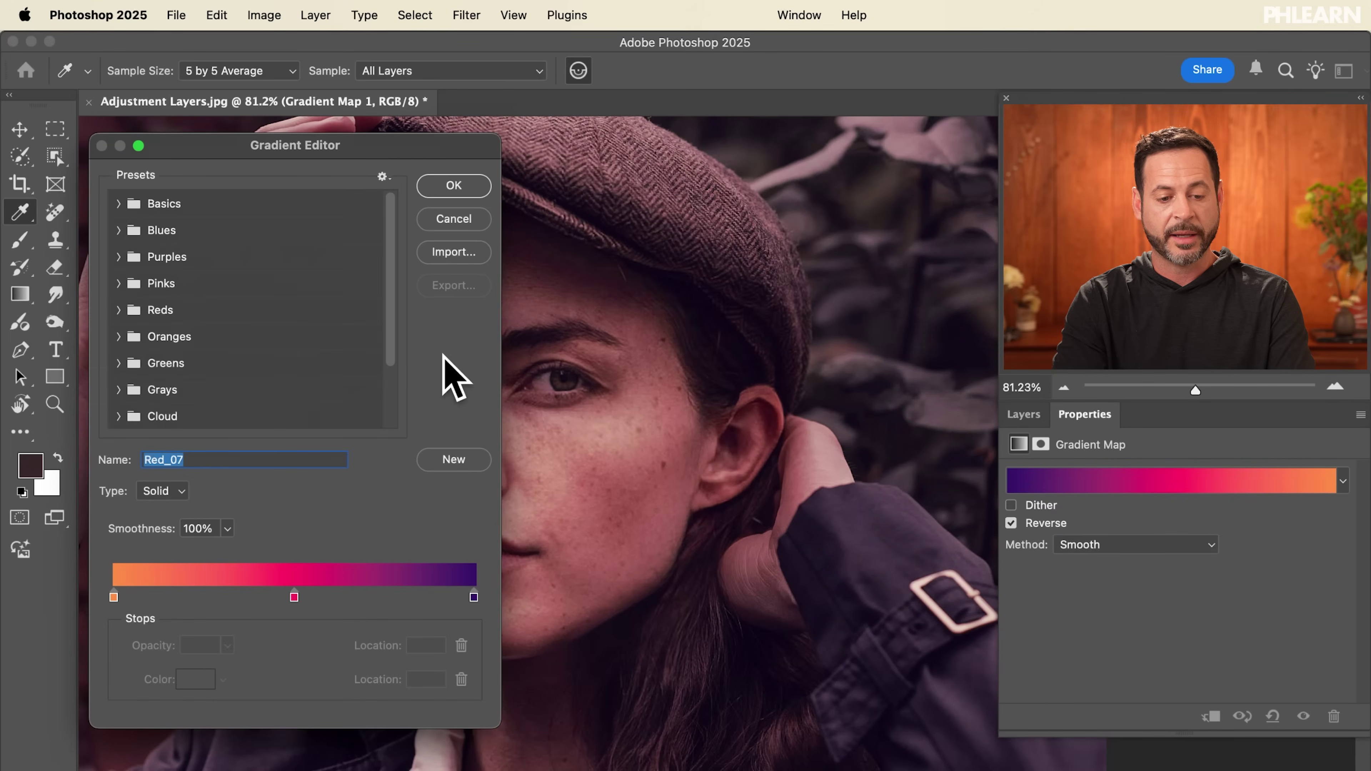
pyautogui.click(118, 336)
pyautogui.click(145, 365)
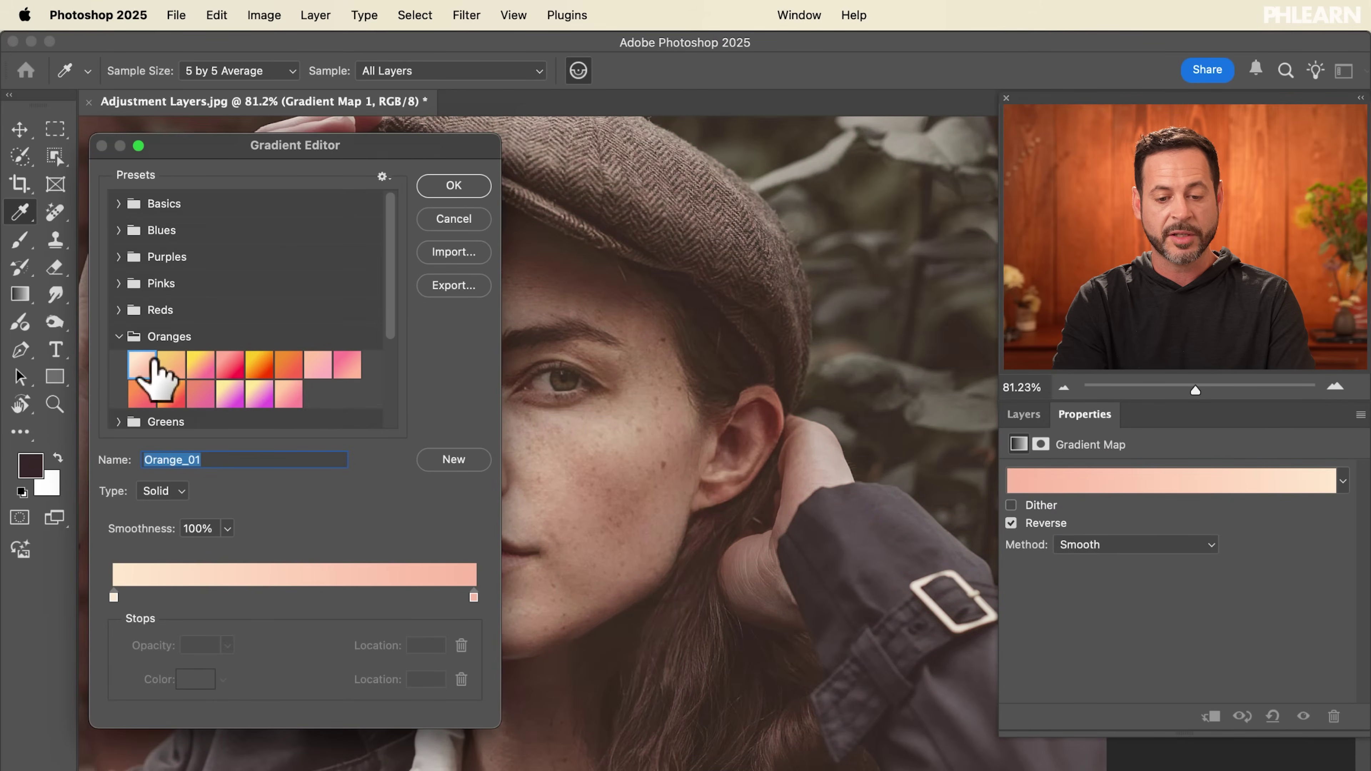
pyautogui.click(169, 368)
pyautogui.click(201, 367)
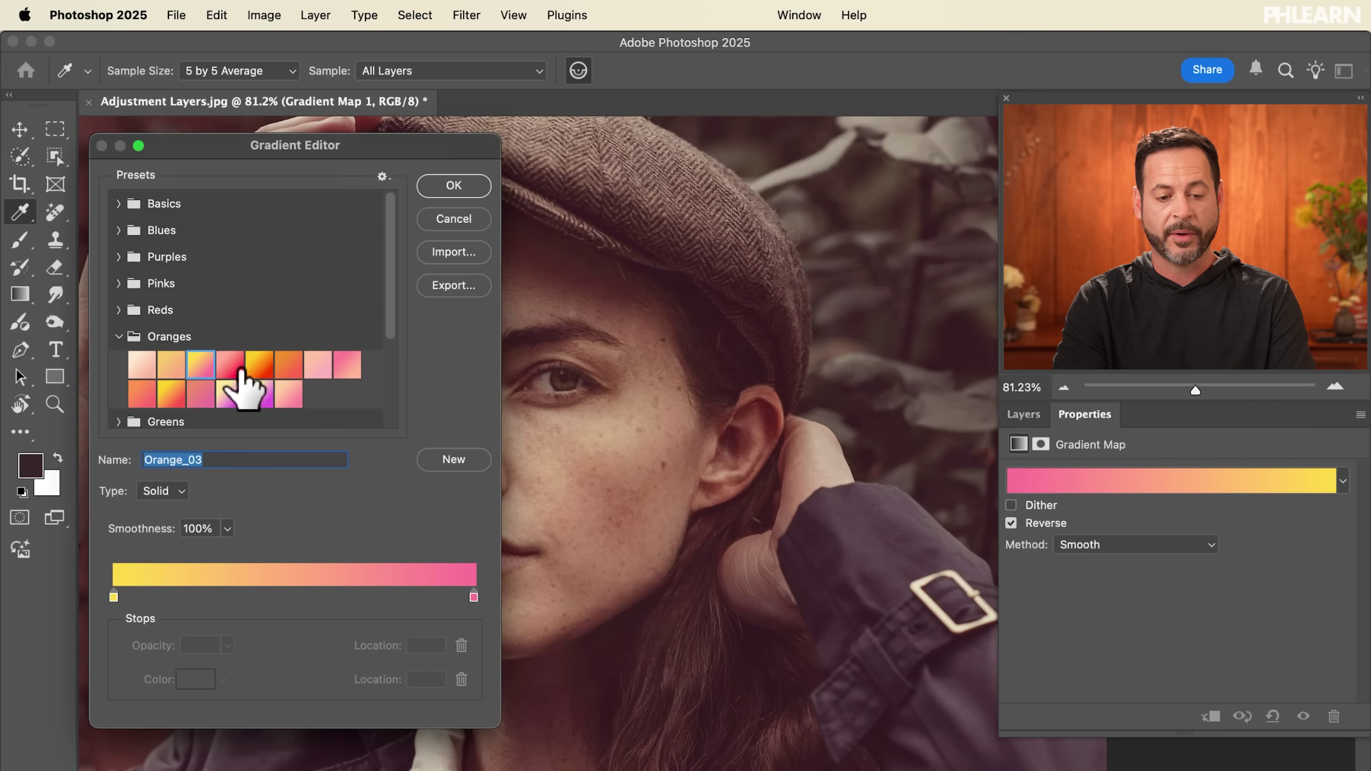
pyautogui.click(235, 367)
pyautogui.click(262, 367)
pyautogui.click(290, 366)
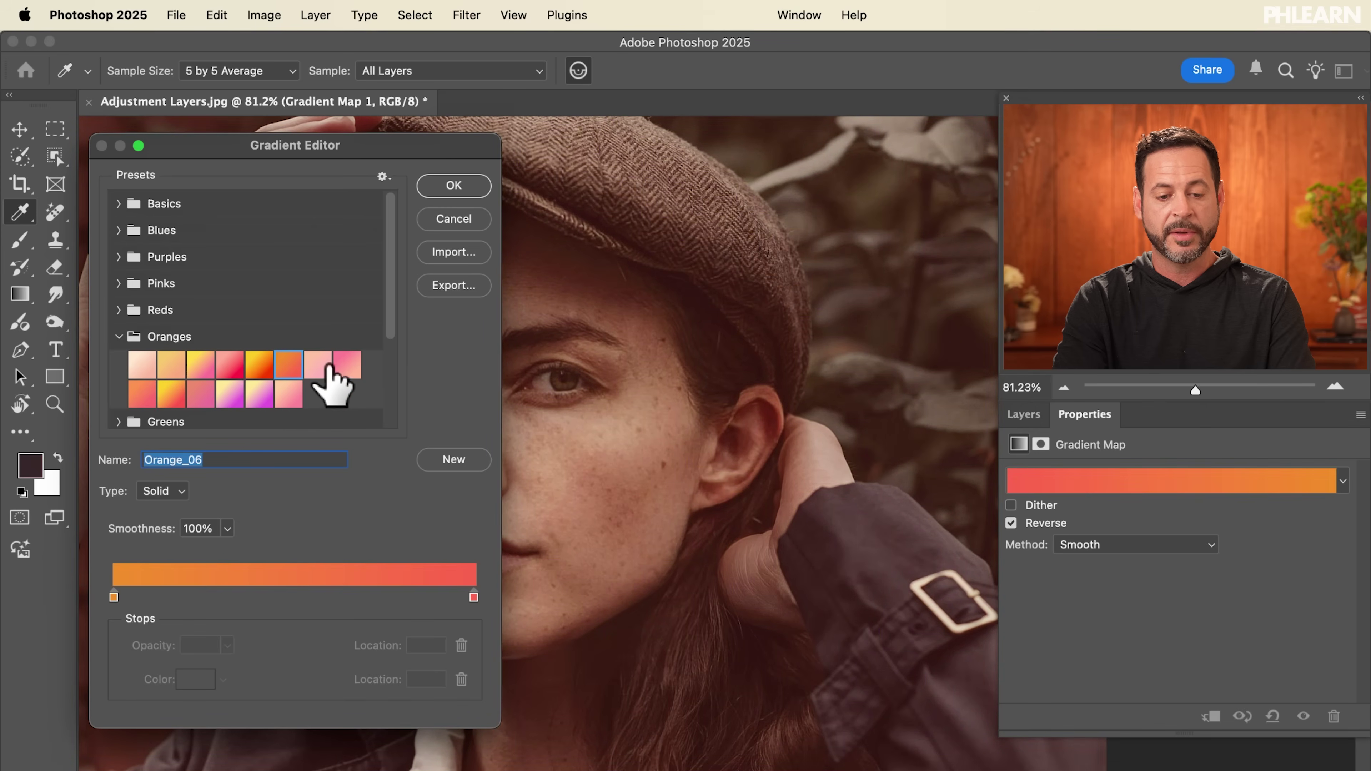
pyautogui.click(319, 367)
pyautogui.click(349, 367)
pyautogui.click(287, 392)
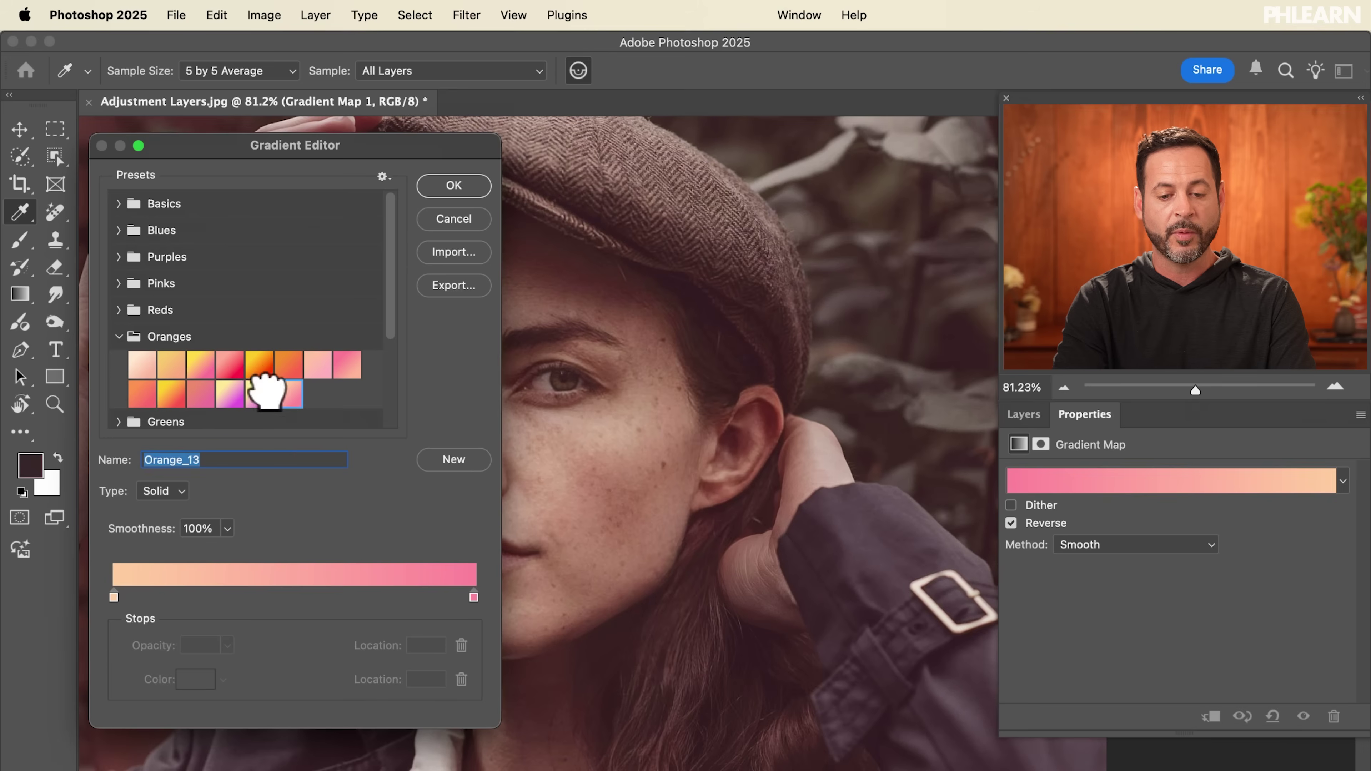
pyautogui.click(261, 393)
pyautogui.click(290, 392)
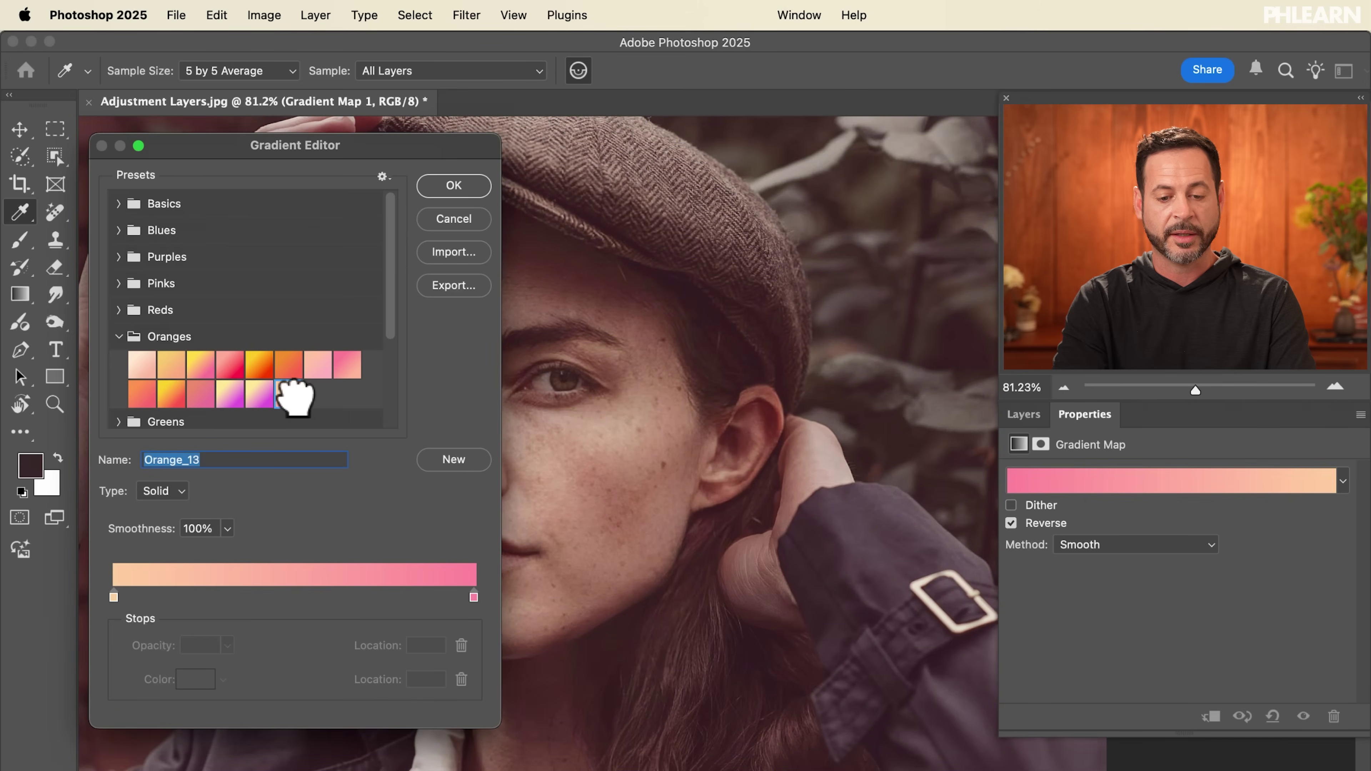
pyautogui.click(261, 393)
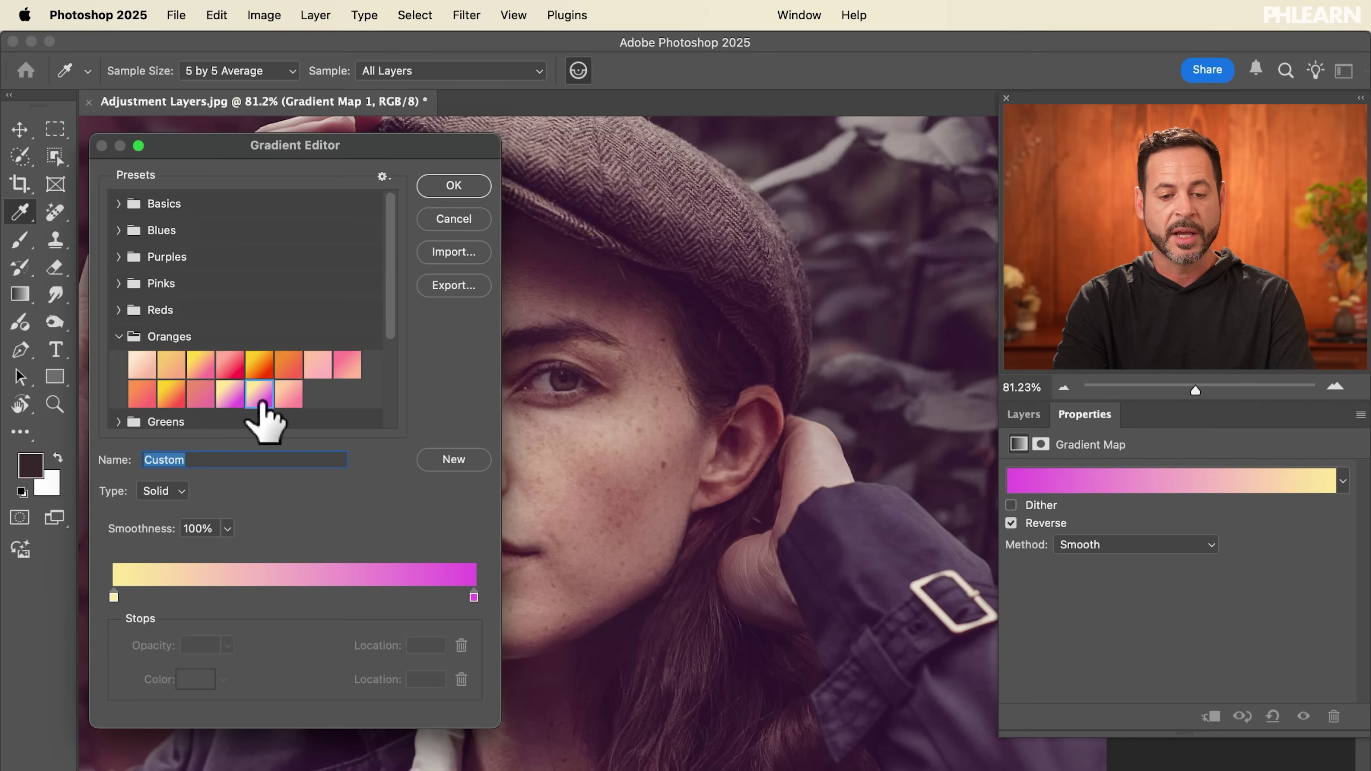
pyautogui.click(463, 178)
pyautogui.press('b')
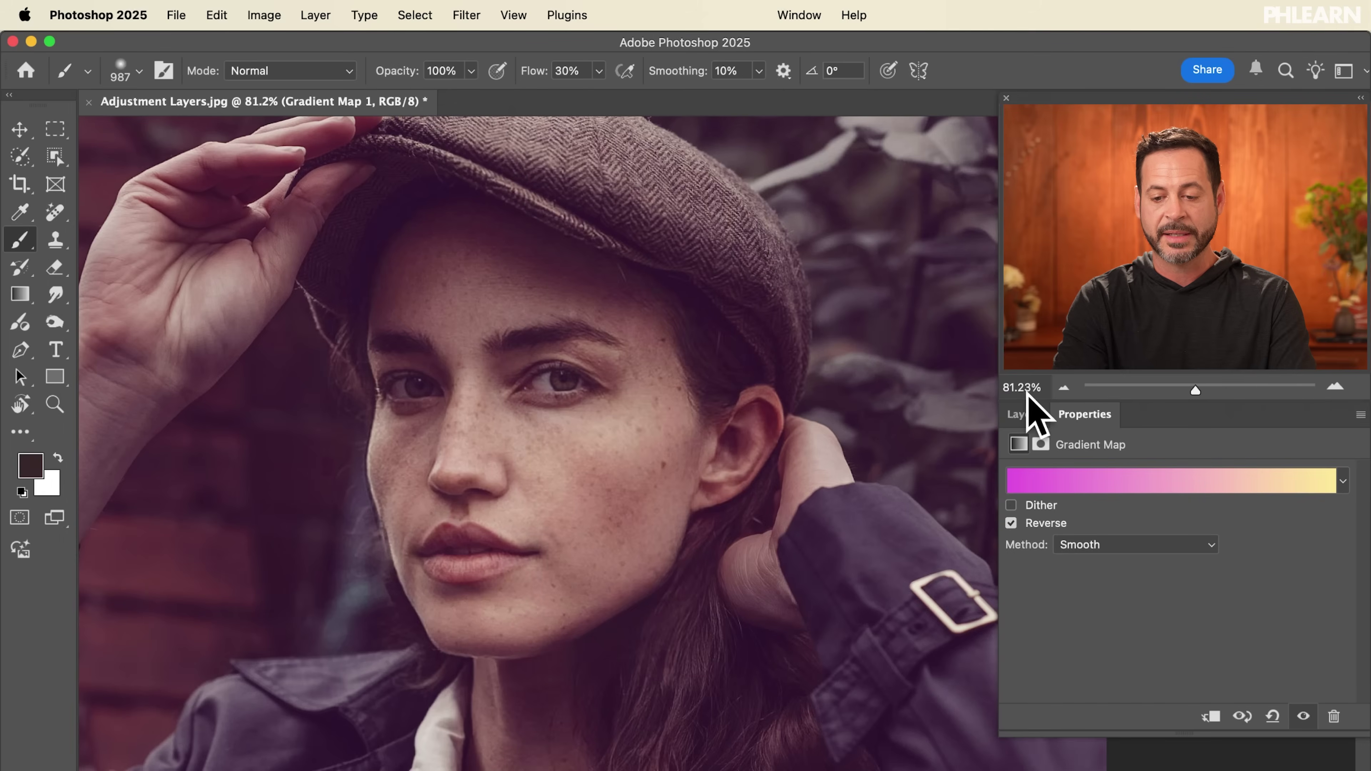
# - Toggle the recoloured Gradient Map layer's visibility to compare its new tint with the untinted portrait, and leave it visible
pyautogui.click(1024, 416)
pyautogui.click(1012, 552)
pyautogui.click(1012, 547)
pyautogui.click(1012, 547)
pyautogui.click(1012, 546)
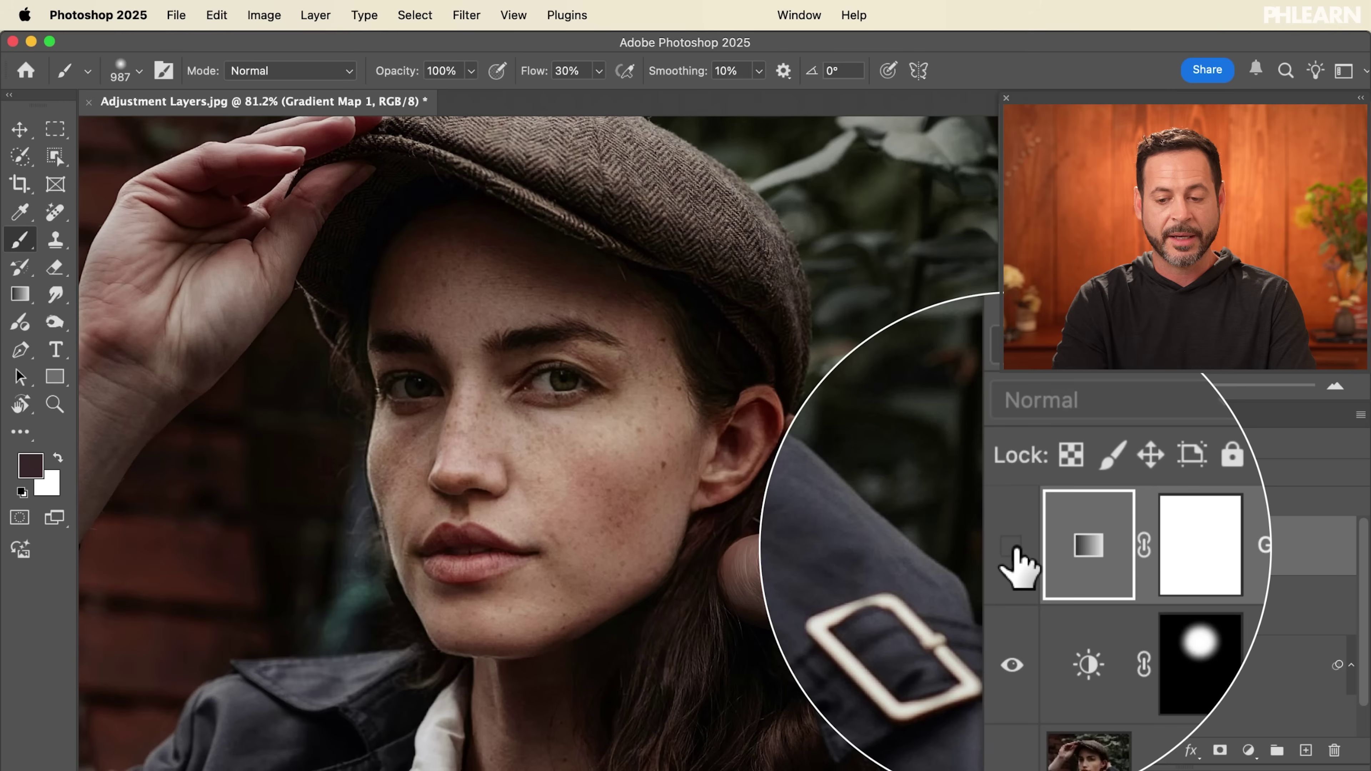
pyautogui.click(1011, 546)
# - Set the Gradient Map layer's opacity to 14% and check the portrait with the layer off and on
pyautogui.click(1192, 474)
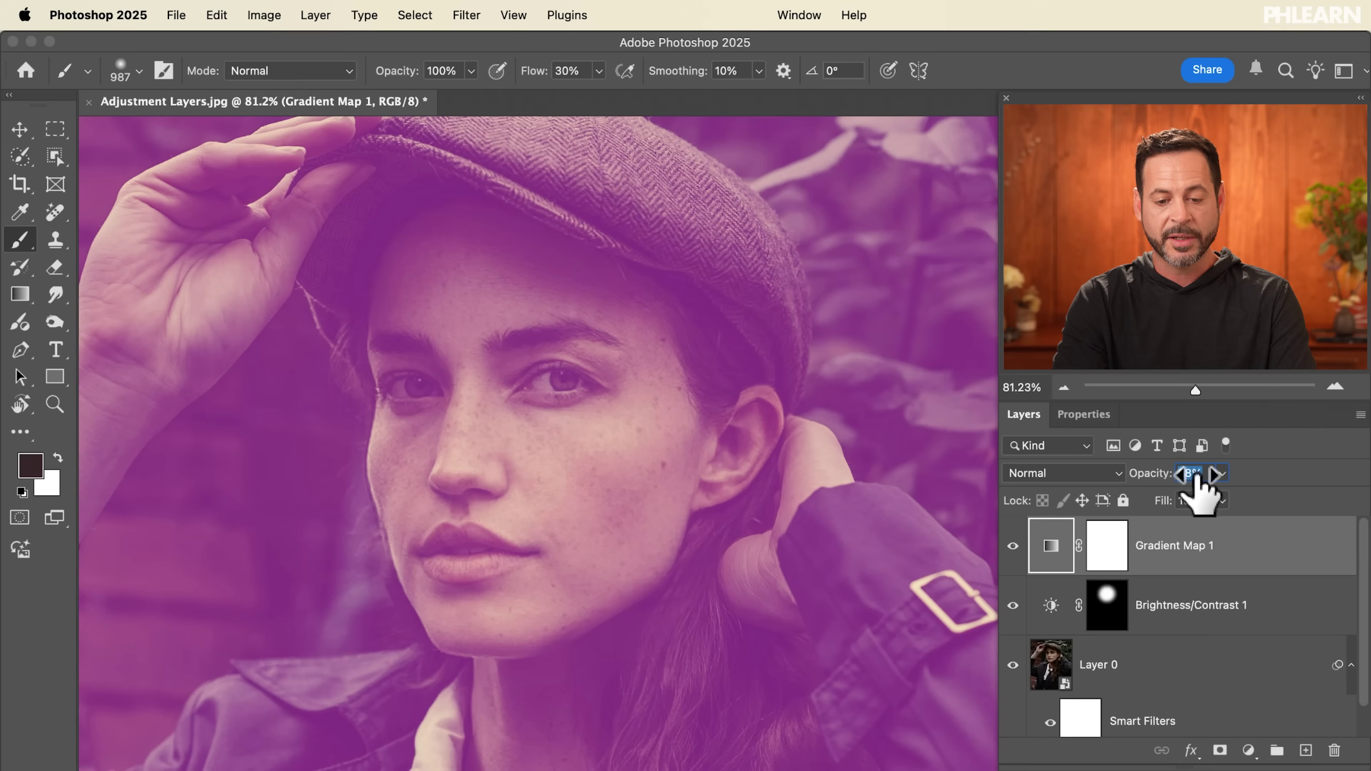
pyautogui.moveTo(1197, 478); pyautogui.dragTo(1160, 485)
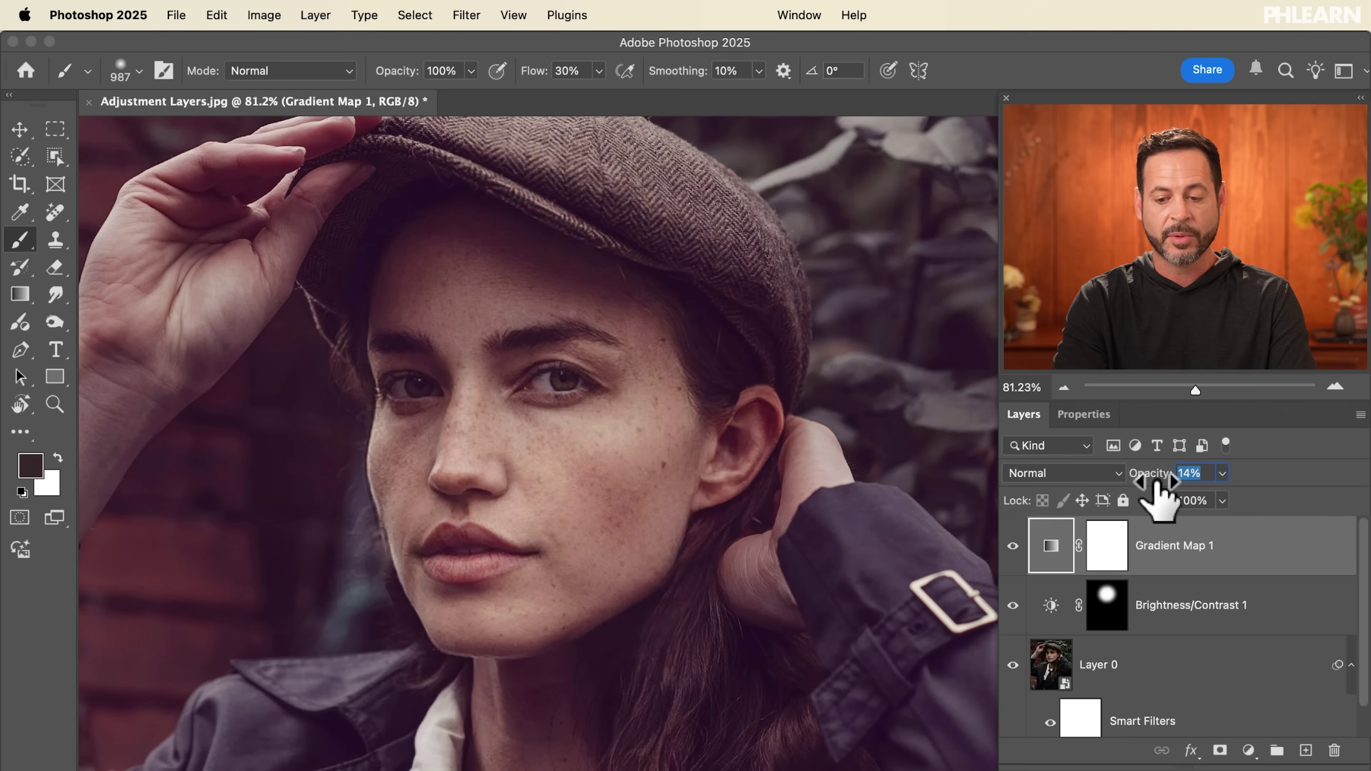
pyautogui.click(1013, 546)
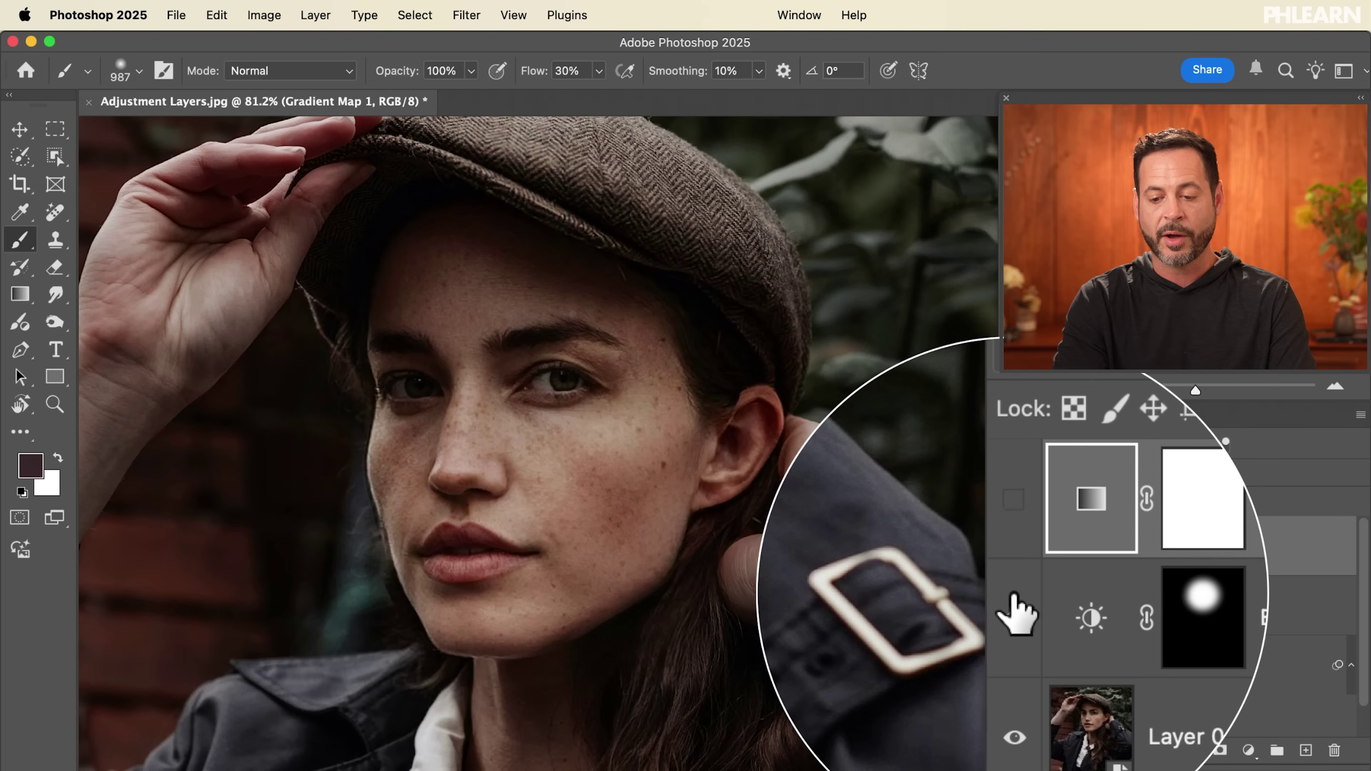
pyautogui.click(1014, 547)
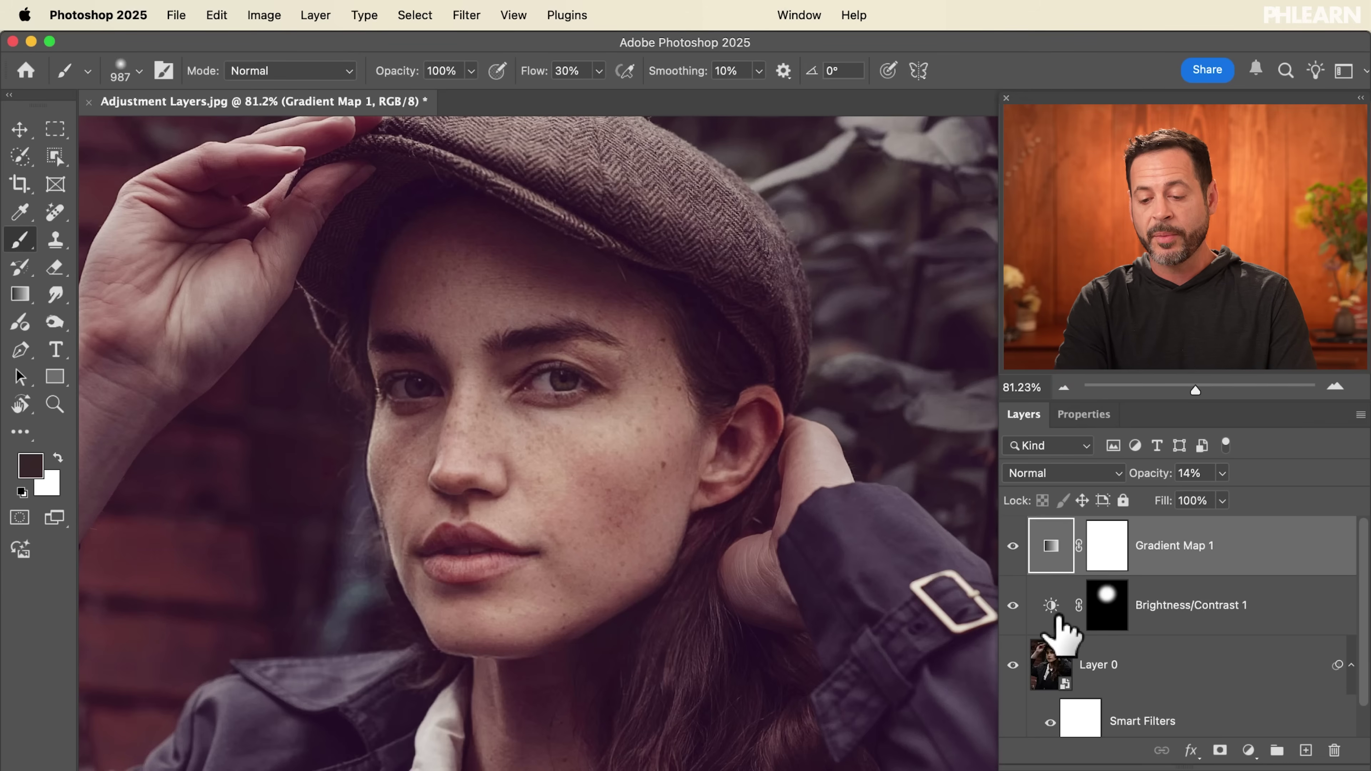
# - Add the text "TYPE" in 62 pt Myriad Pro beside the mouth, on a type layer directly above Layer 0
pyautogui.scroll(-2, 1057, 609)
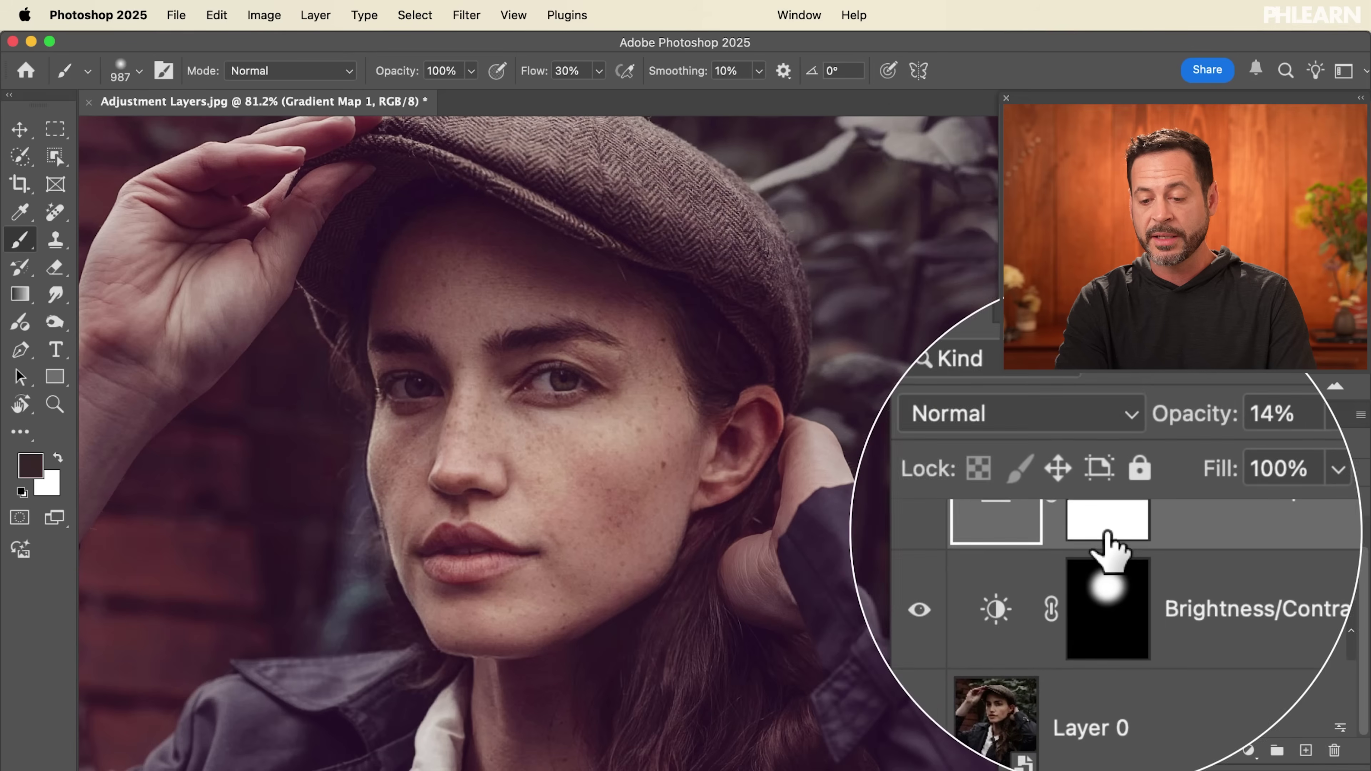
pyautogui.scroll(2, 1104, 548)
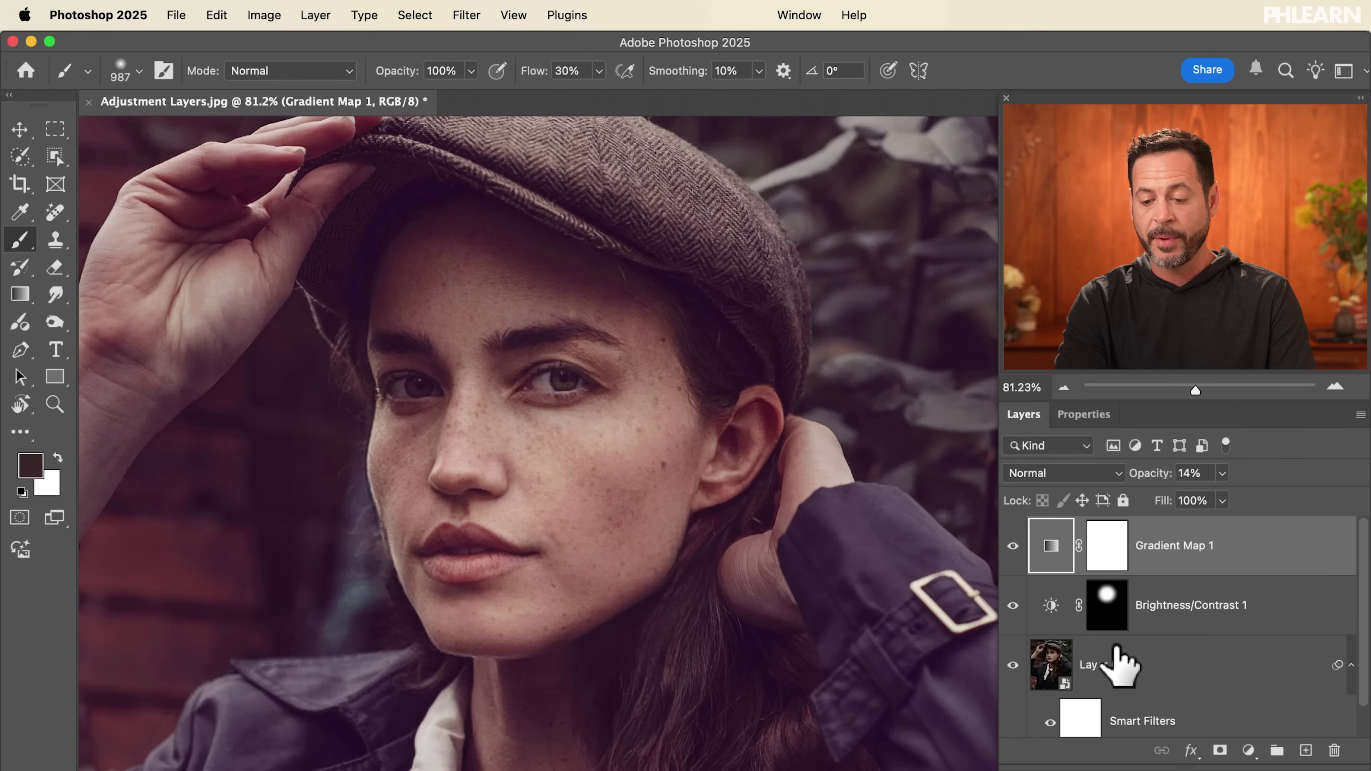
pyautogui.click(1116, 660)
pyautogui.scroll(-2, 1120, 670)
pyautogui.press('t')
pyautogui.click(526, 541)
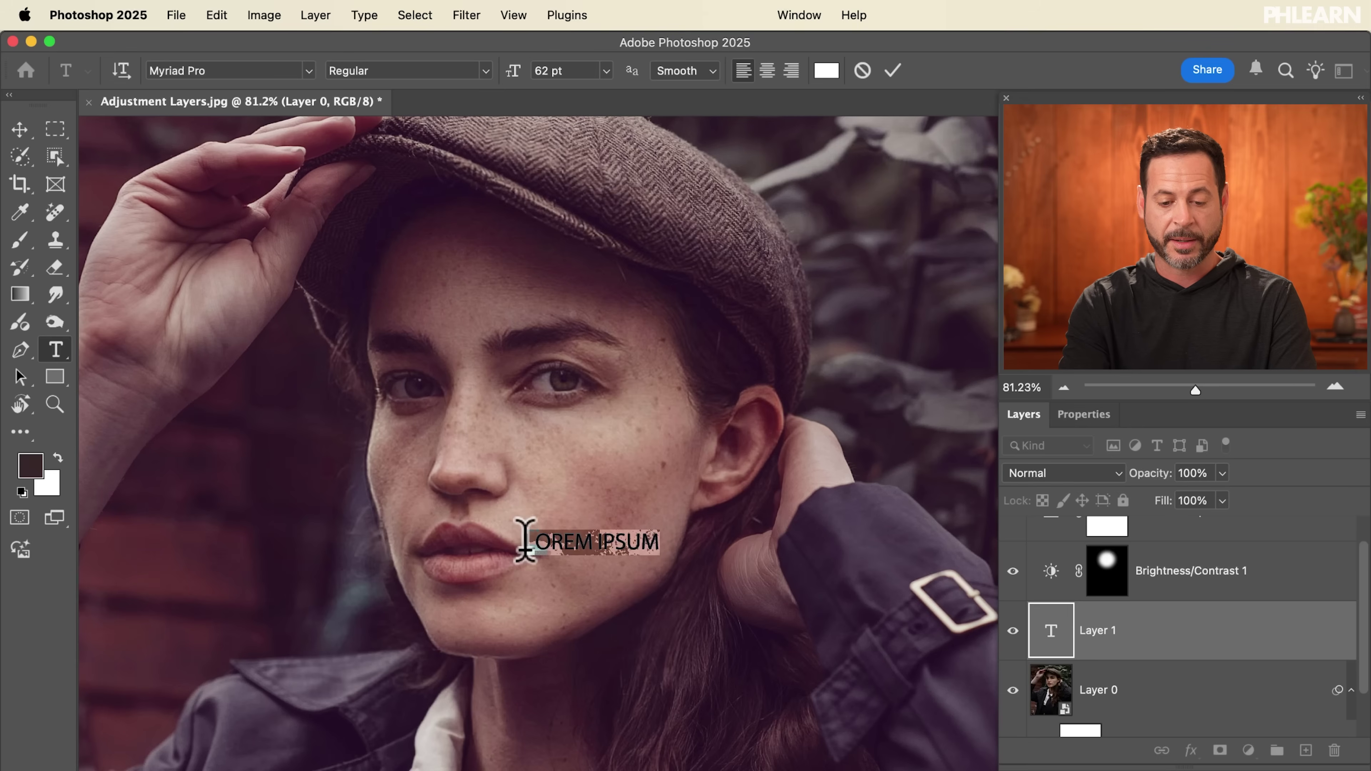
pyautogui.write('PE')
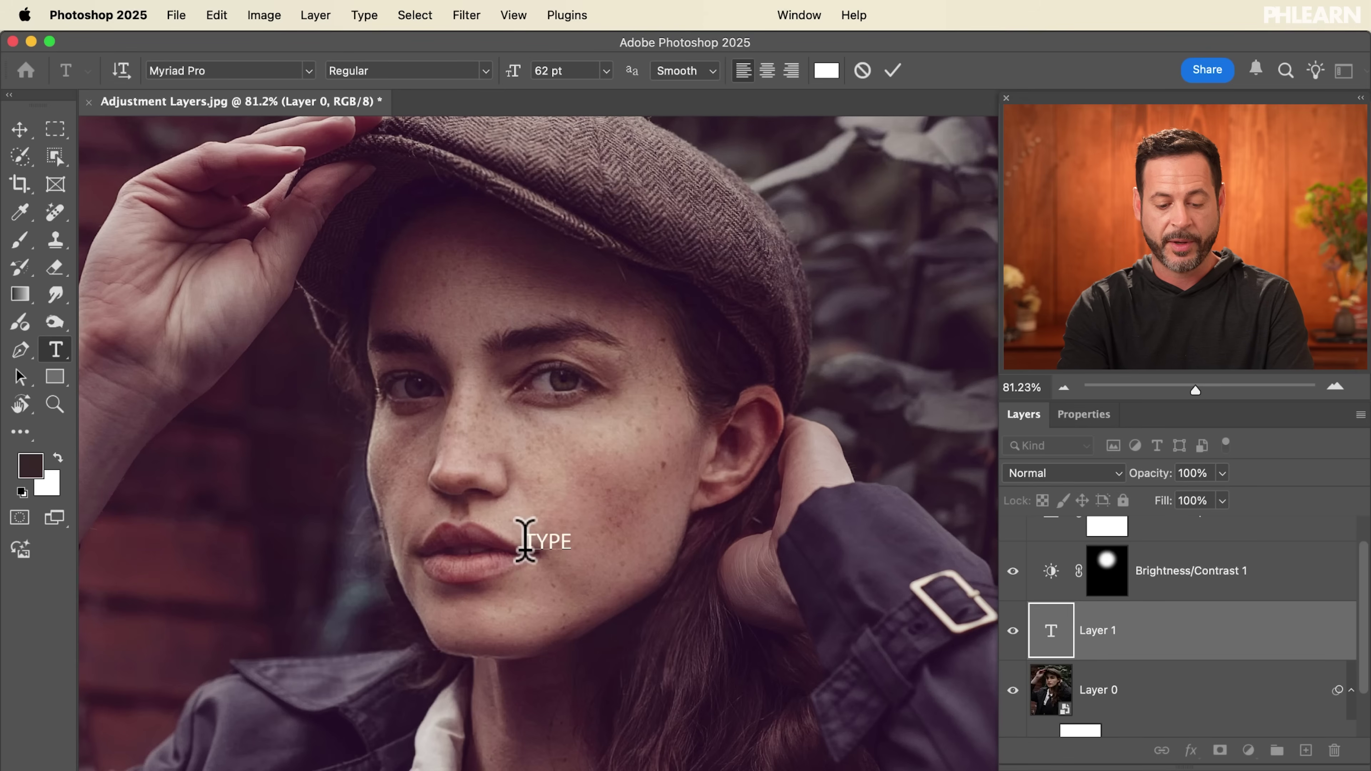
pyautogui.write('YPE')
pyautogui.press('super+Return')
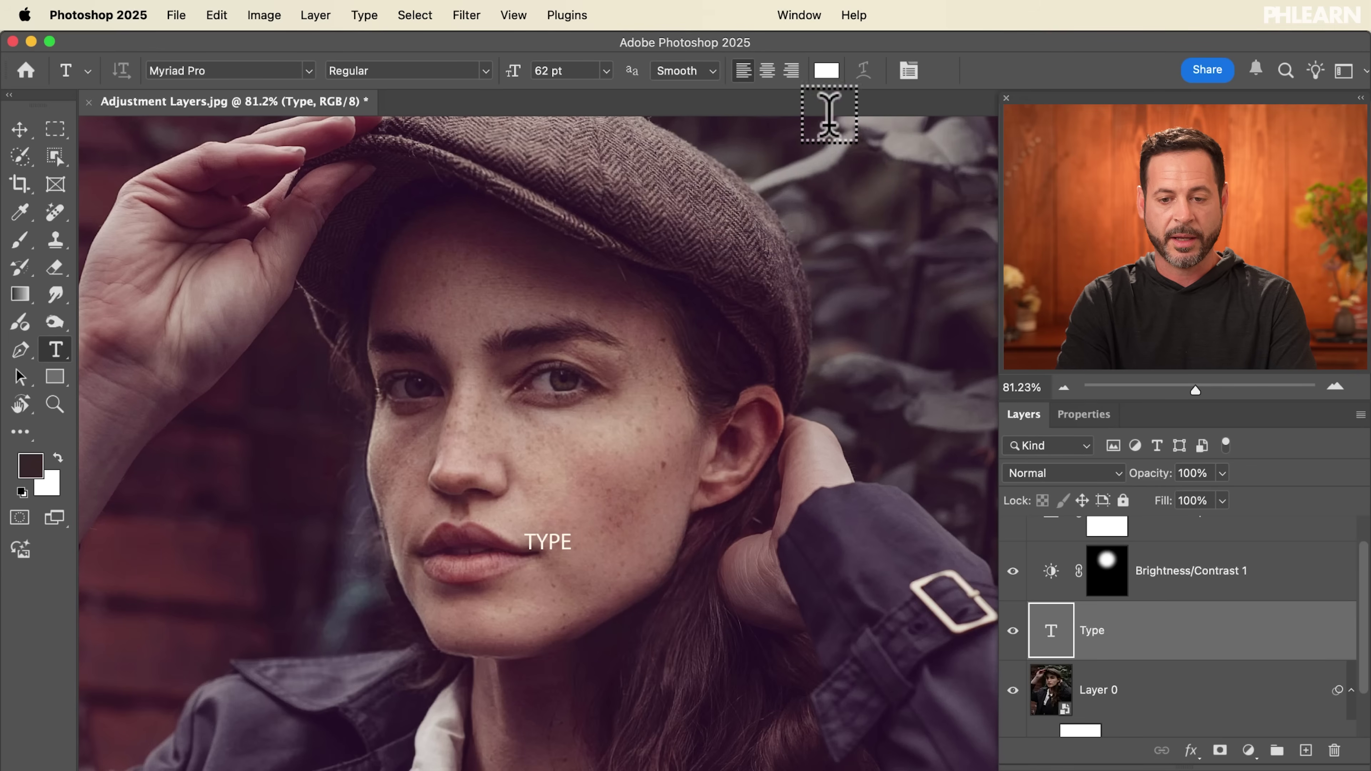
# - Change the colour of the TYPE text to a strong red
pyautogui.click(826, 72)
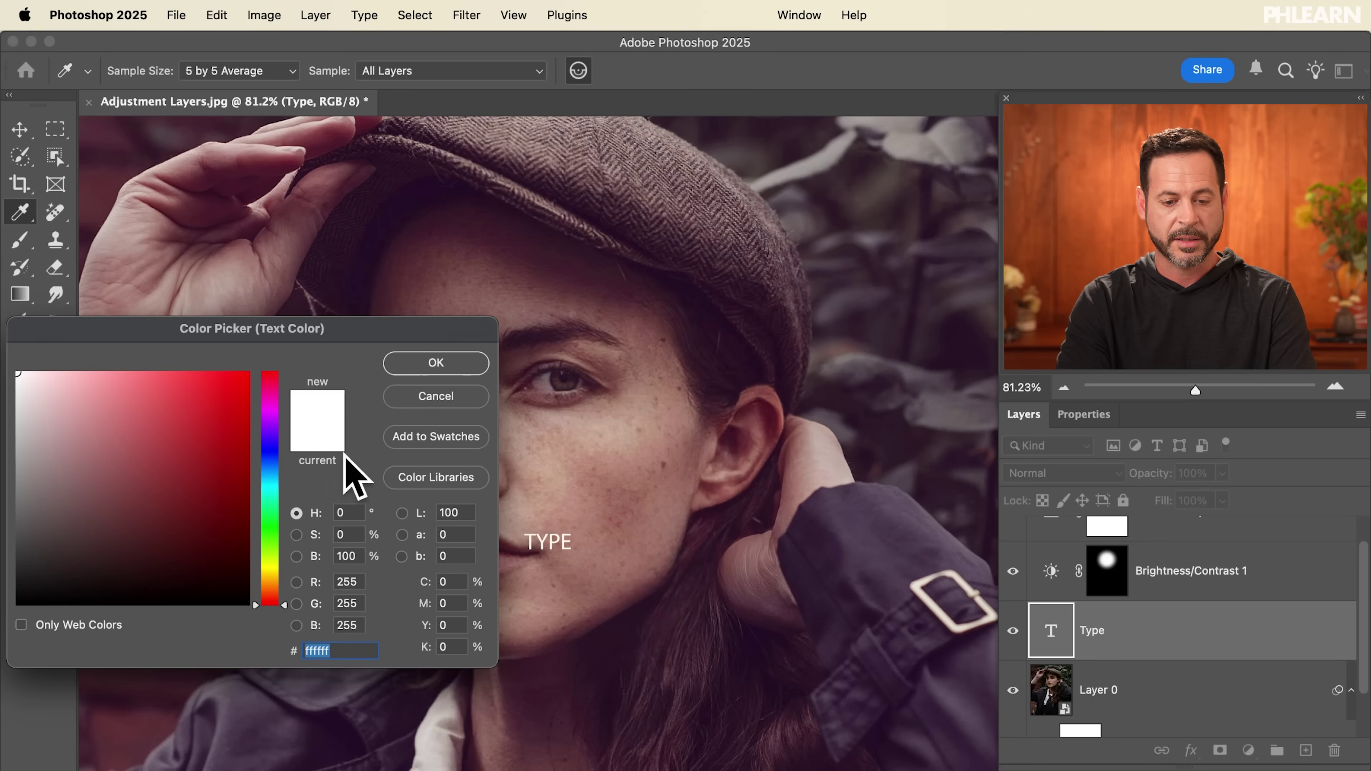
pyautogui.click(217, 418)
pyautogui.click(435, 363)
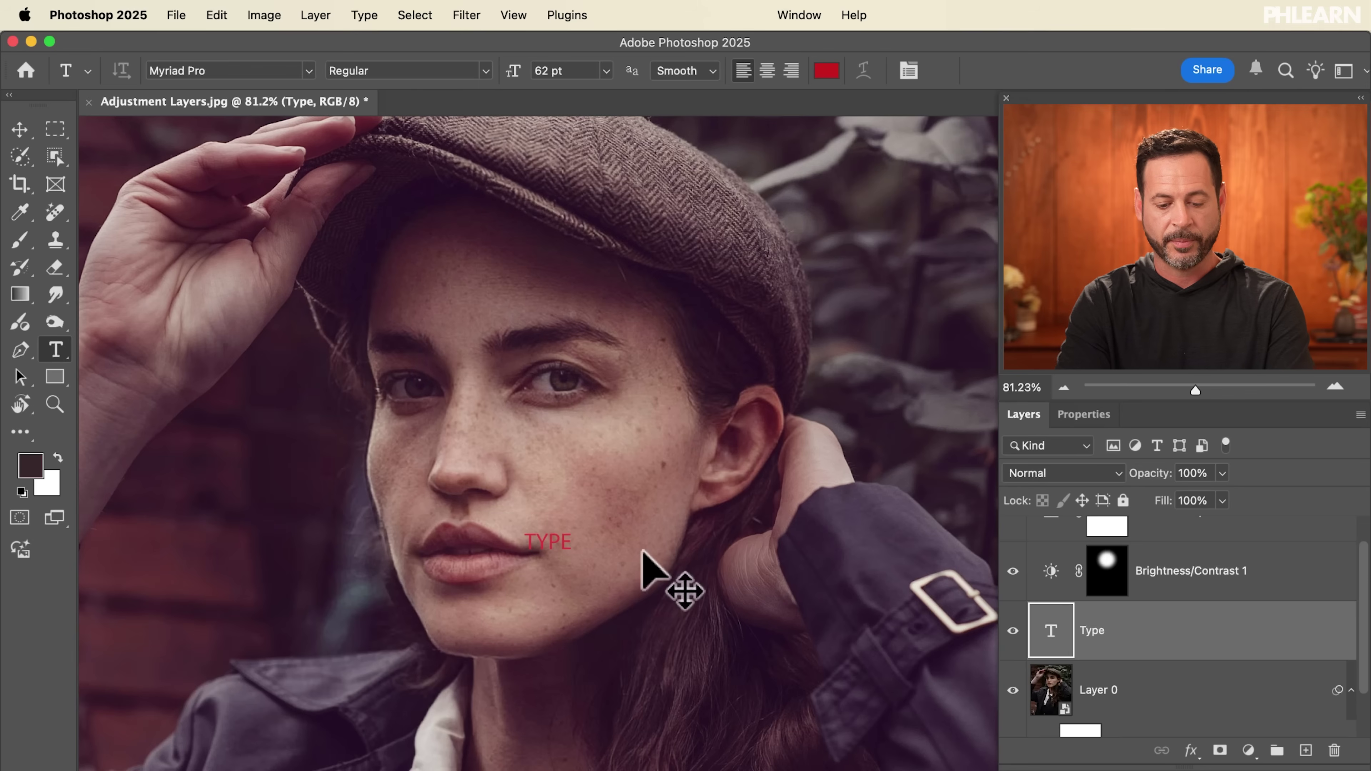
# - Scale the TYPE text up to about 751% and move it slightly down across the cheek and jacket
pyautogui.press('super+t')
pyautogui.moveTo(572, 530); pyautogui.dragTo(891, 374)
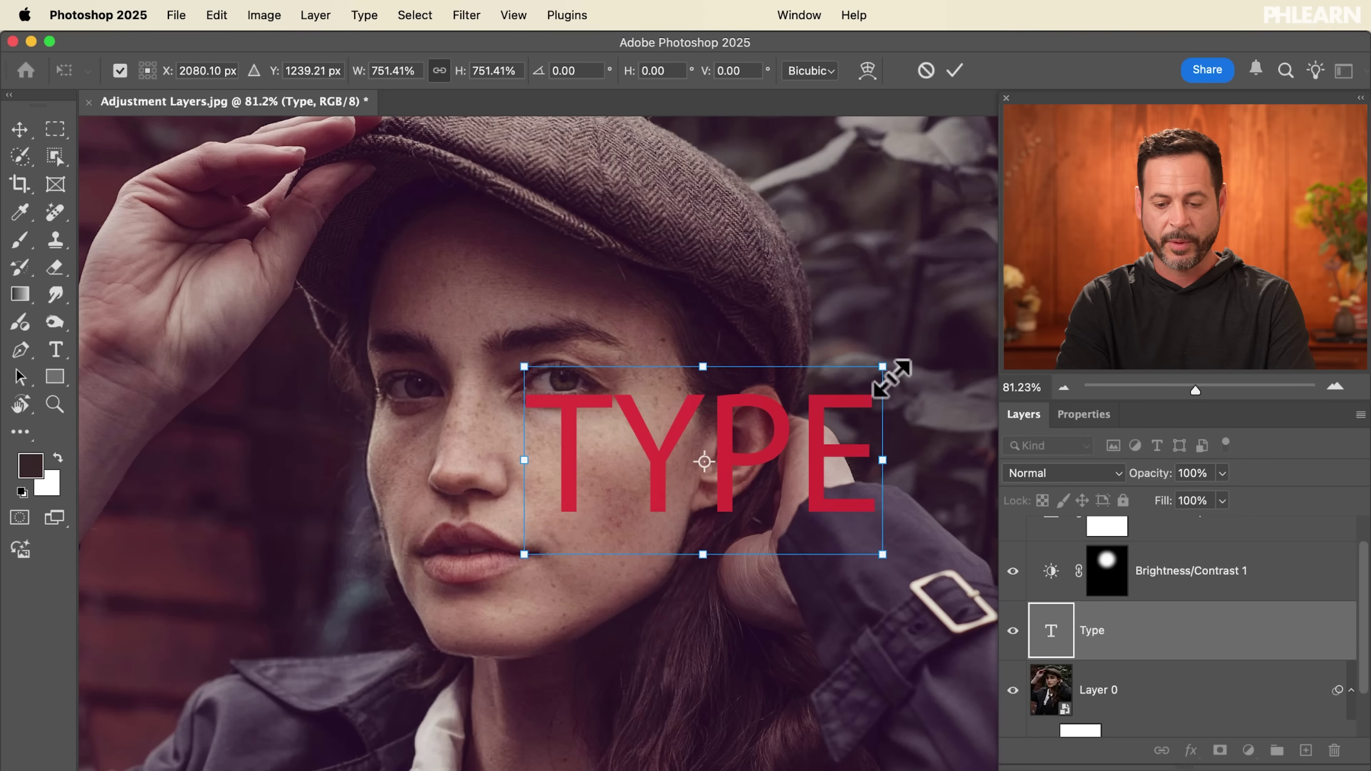
pyautogui.press('Return')
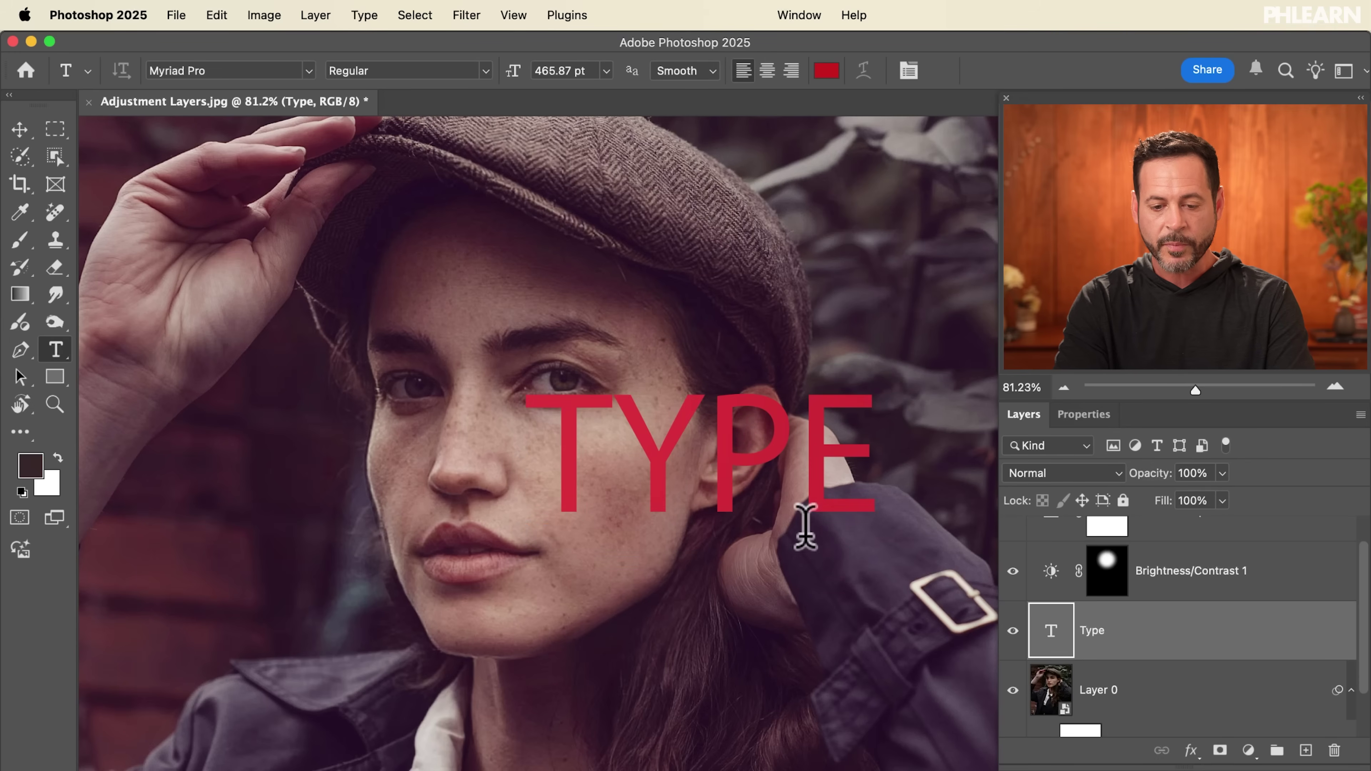
pyautogui.press('v')
pyautogui.moveTo(802, 514); pyautogui.dragTo(799, 575)
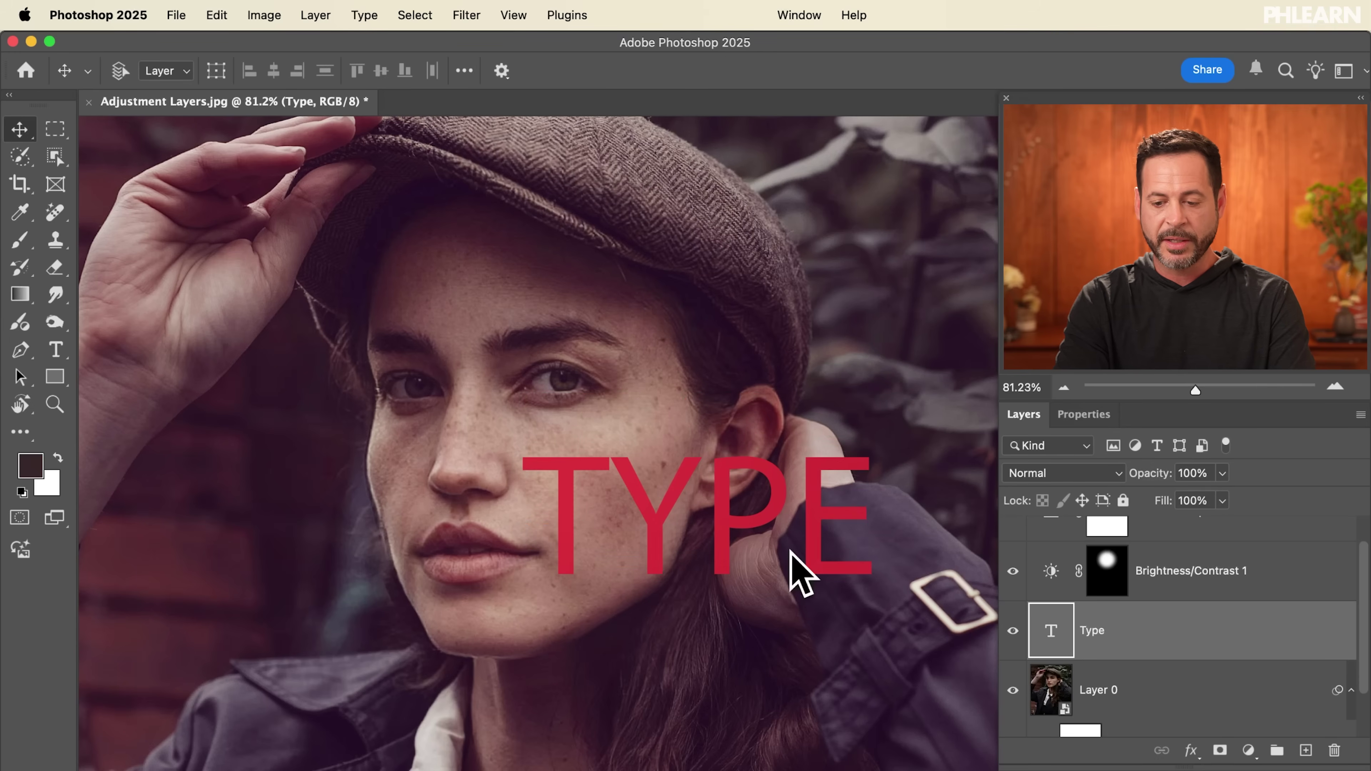
pyautogui.scroll(2, 1060, 646)
pyautogui.scroll(-5, 1091, 694)
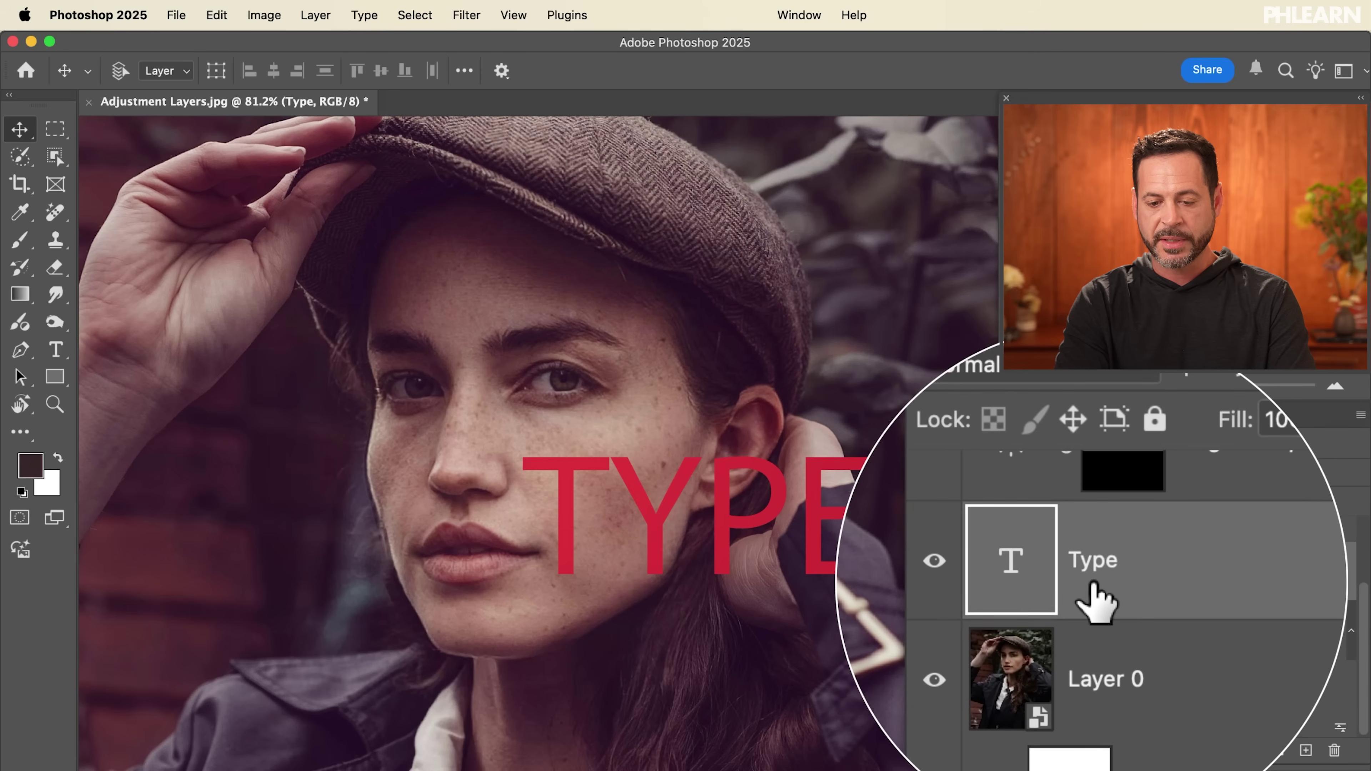
# - Compare the red TYPE text and the portrait with the Gradient Map 1 layer hidden and shown
pyautogui.scroll(3, 1090, 584)
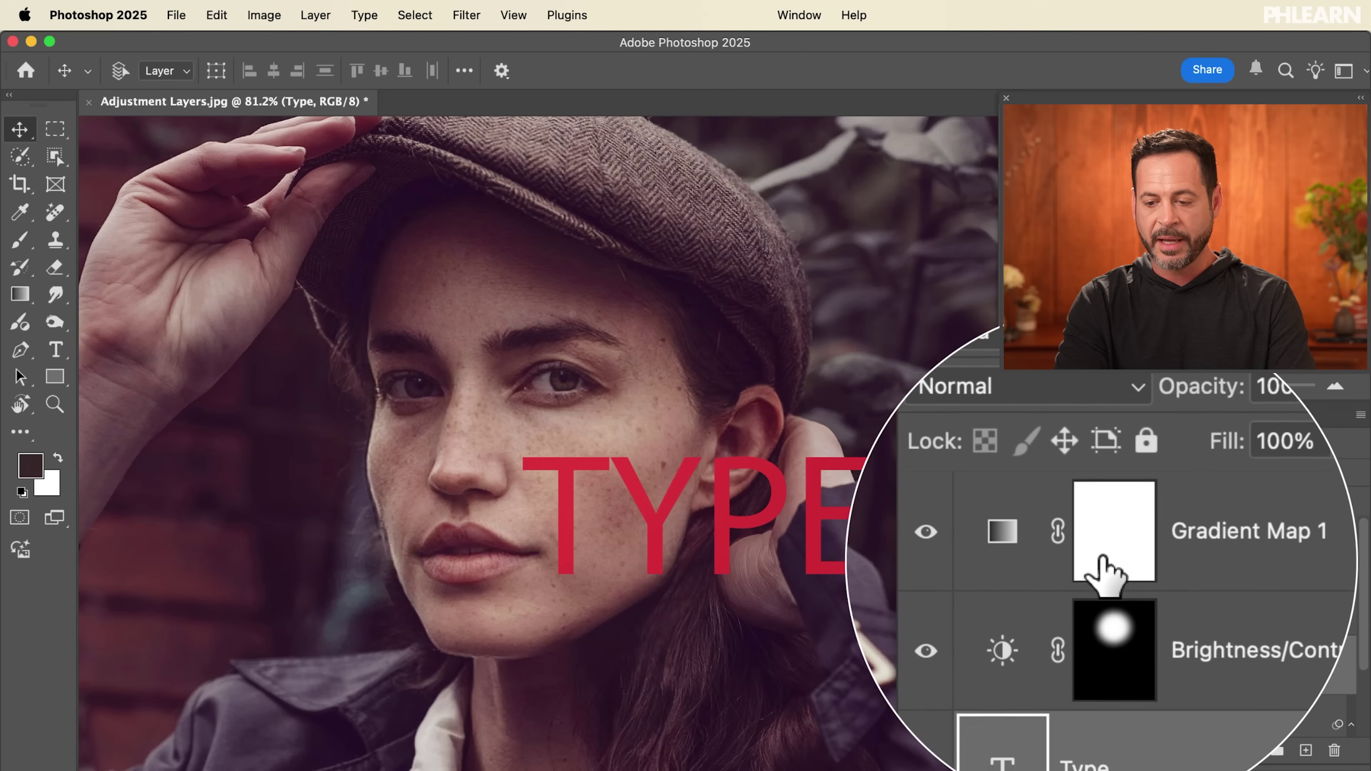
pyautogui.click(1014, 546)
pyautogui.click(1014, 546)
pyautogui.click(1014, 546)
pyautogui.click(1014, 546)
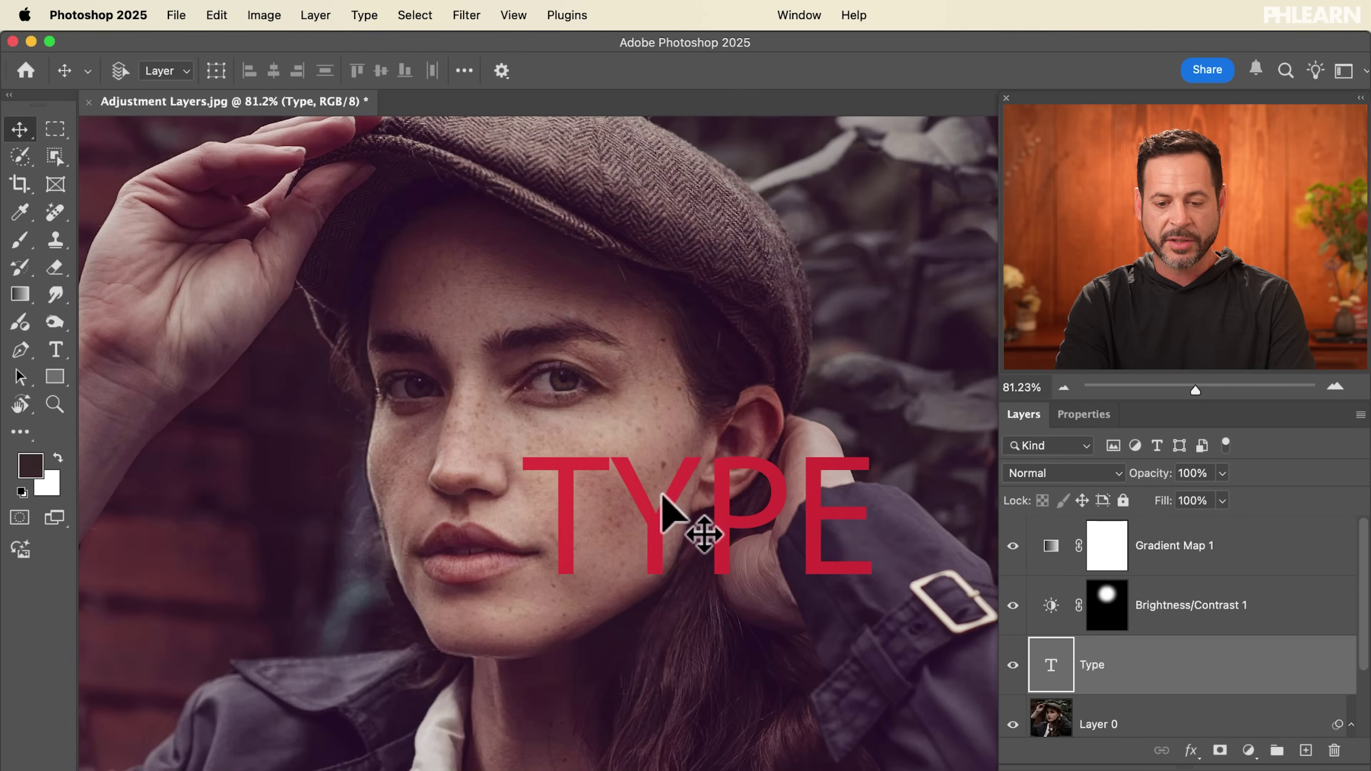
pyautogui.scroll(8, 668, 505)
pyautogui.click(1014, 546)
pyautogui.click(1014, 546)
pyautogui.click(1014, 546)
pyautogui.click(1014, 545)
pyautogui.click(1014, 546)
pyautogui.click(1014, 545)
pyautogui.click(1014, 546)
pyautogui.click(1014, 546)
pyautogui.click(1014, 546)
pyautogui.click(1014, 546)
pyautogui.click(1014, 546)
pyautogui.click(1014, 546)
# - Compare the portrait and the TYPE text with the Brightness/Contrast 1 layer hidden and shown
pyautogui.click(1014, 605)
pyautogui.click(1014, 605)
pyautogui.scroll(-6, 721, 546)
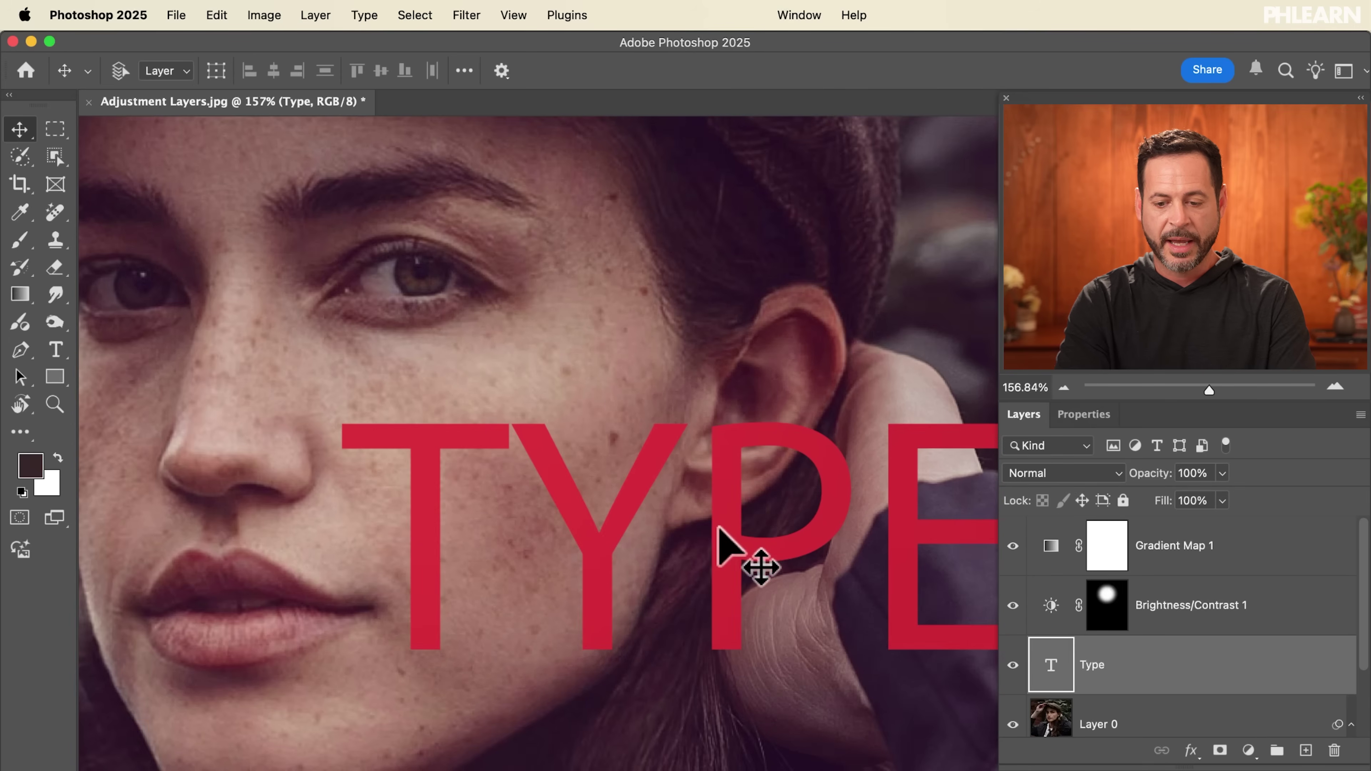
pyautogui.click(1014, 605)
pyautogui.click(1014, 605)
pyautogui.click(1014, 605)
pyautogui.click(1014, 605)
pyautogui.click(1014, 605)
pyautogui.click(1014, 605)
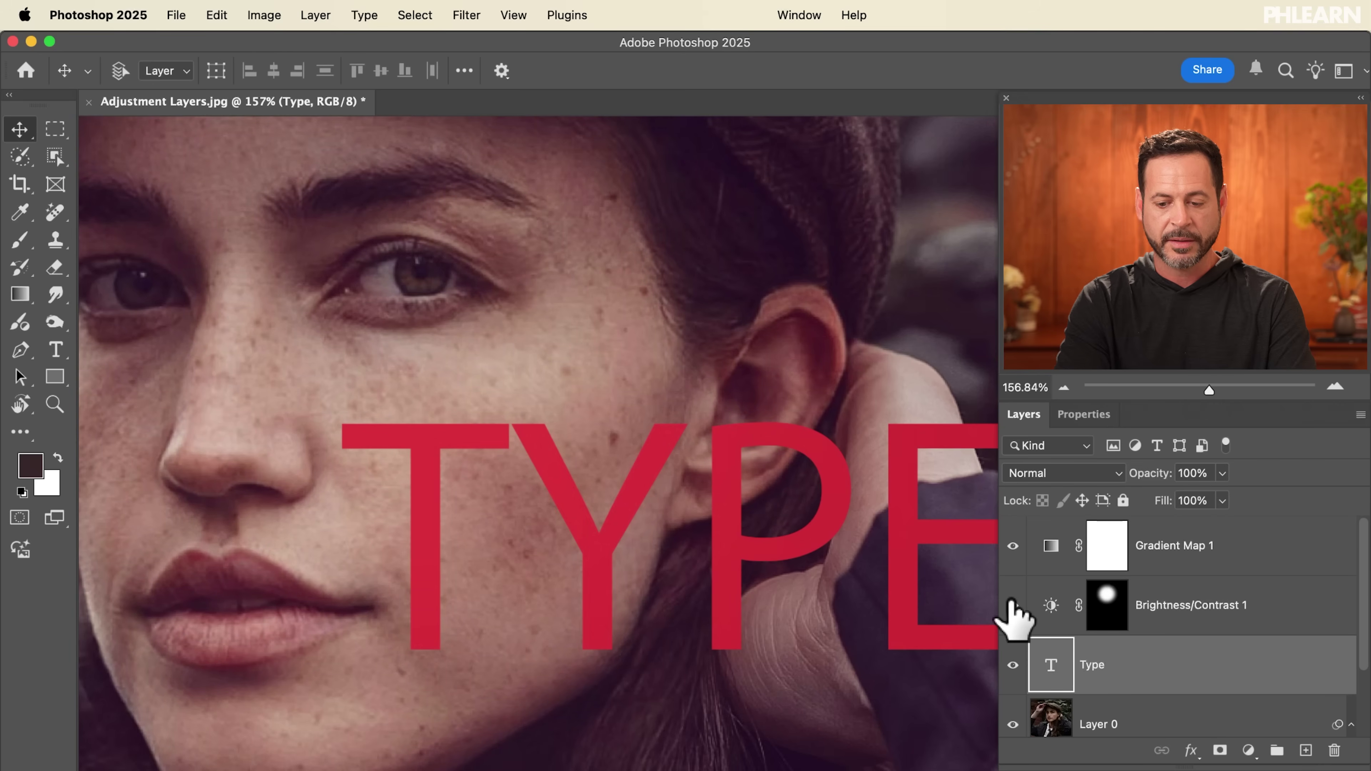
# - Hide Layer 0 temporarily to examine how the adjustment layers affect the isolated TYPE text, and show Layer 0 again
pyautogui.click(1012, 724)
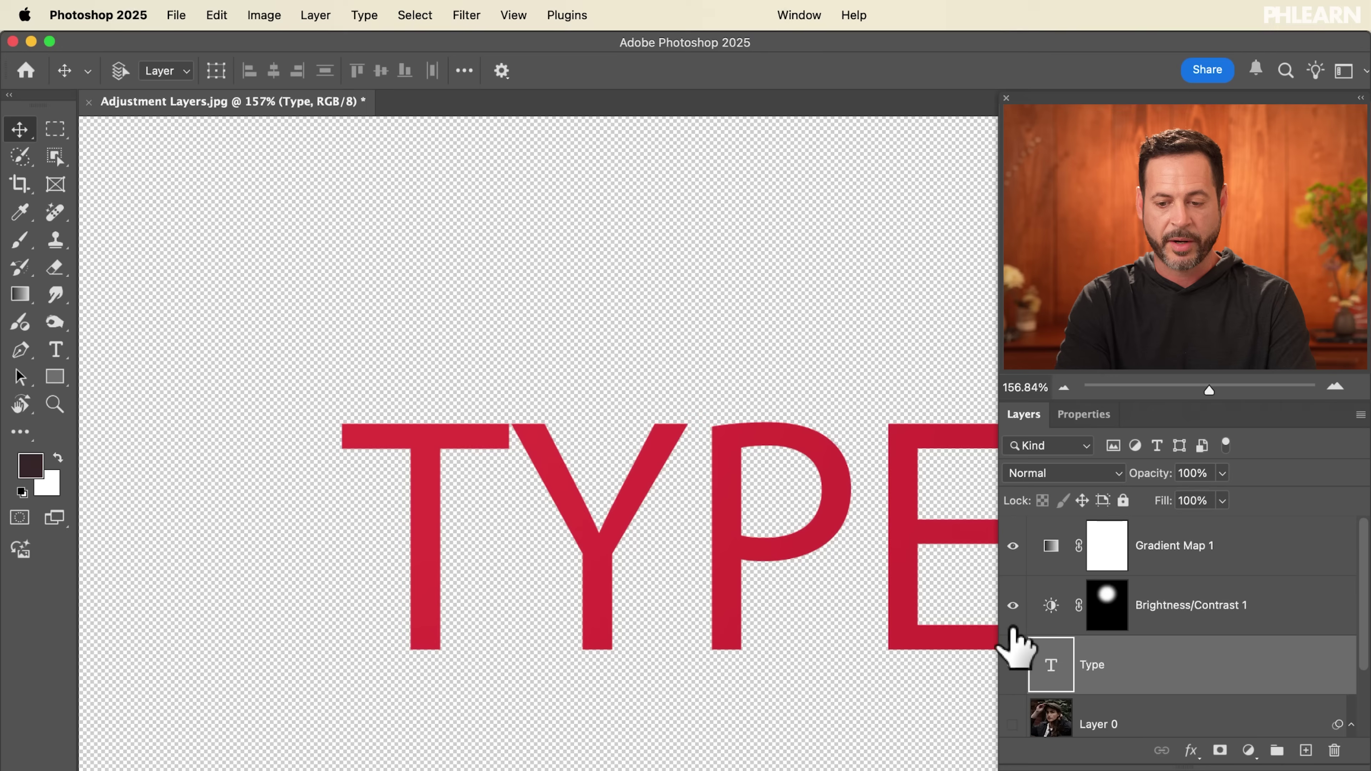
pyautogui.click(1016, 594)
pyautogui.click(1015, 594)
pyautogui.click(1015, 594)
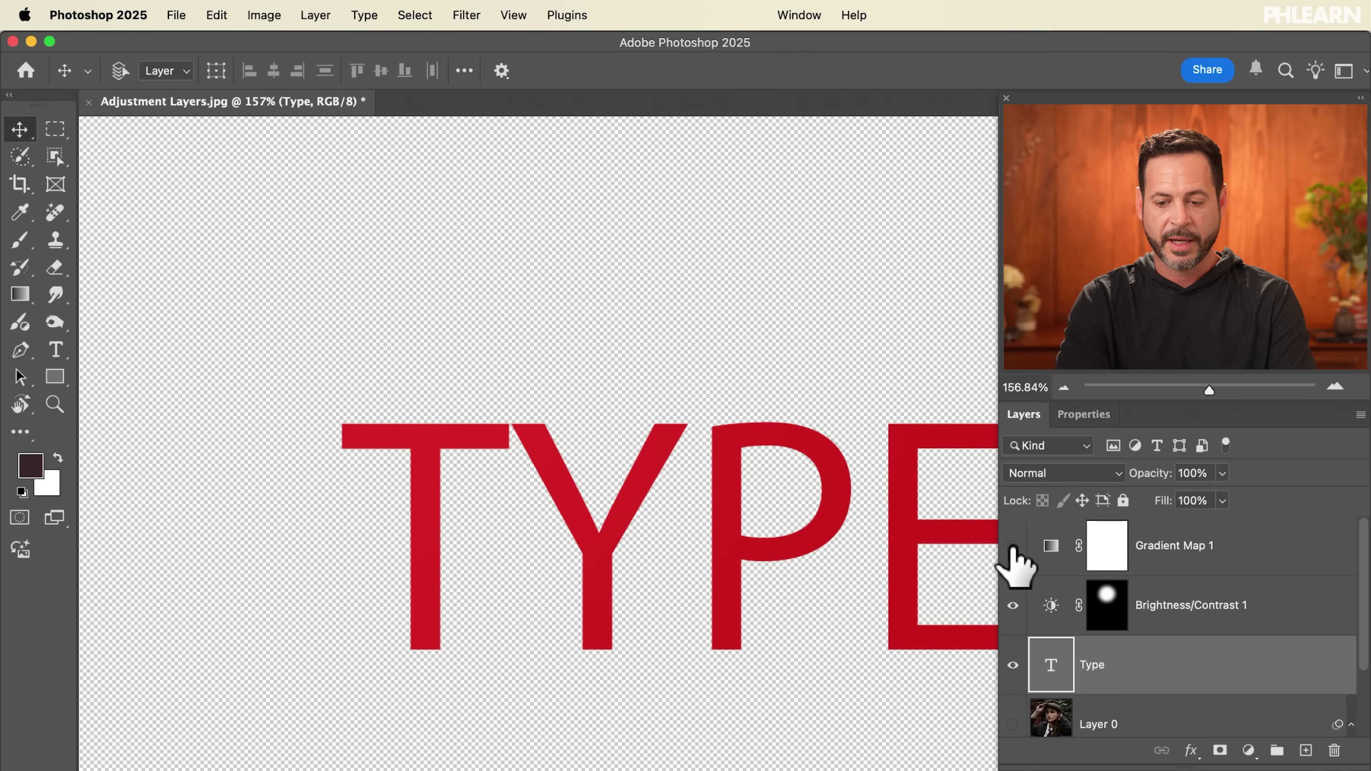
pyautogui.click(1015, 594)
pyautogui.click(1013, 724)
# - Set the Gradient Map 1 layer's opacity to 53% and compare the portrait and text with the layer off and on
pyautogui.click(1107, 546)
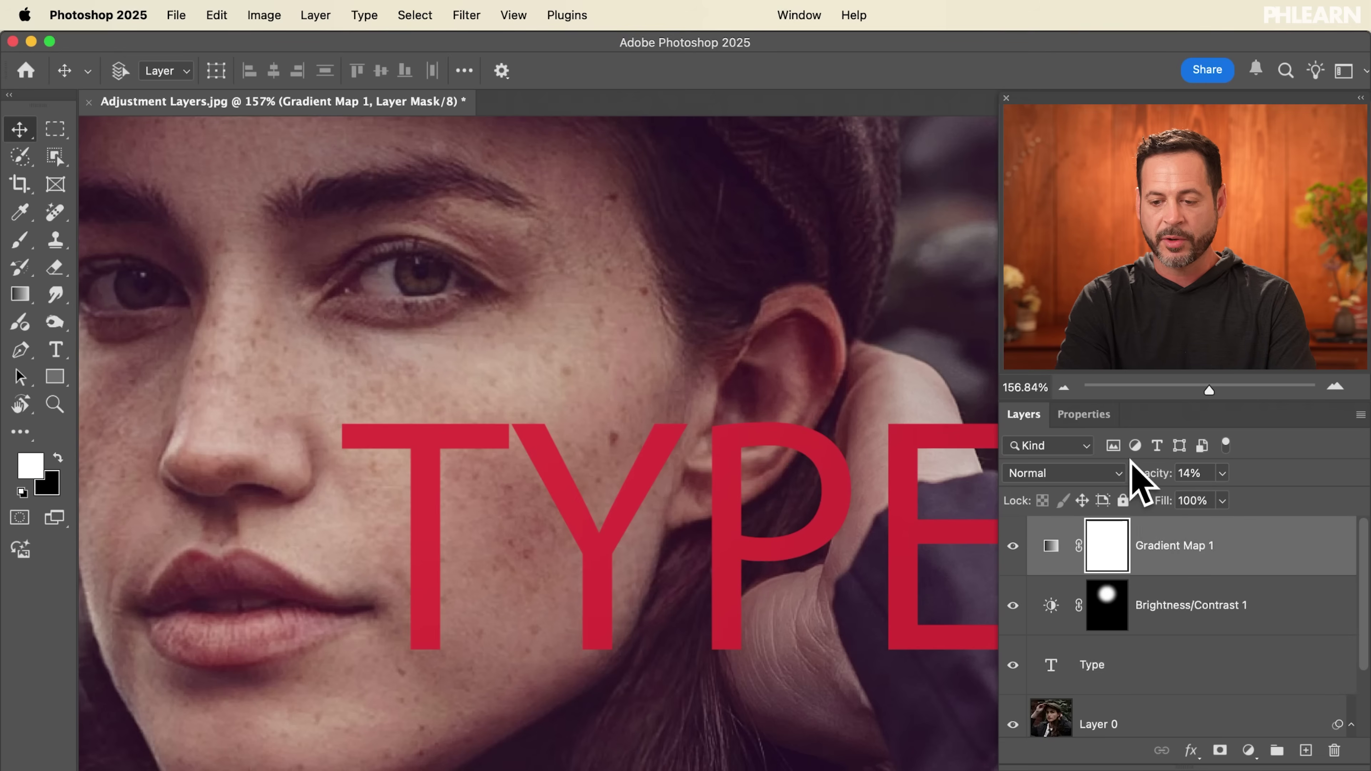
pyautogui.moveTo(1141, 473); pyautogui.dragTo(1185, 474)
pyautogui.click(1013, 546)
pyautogui.click(1013, 546)
pyautogui.click(1013, 546)
pyautogui.click(1013, 546)
pyautogui.click(1013, 546)
pyautogui.click(1013, 546)
pyautogui.click(1013, 545)
pyautogui.click(1012, 546)
pyautogui.scroll(-3, 758, 413)
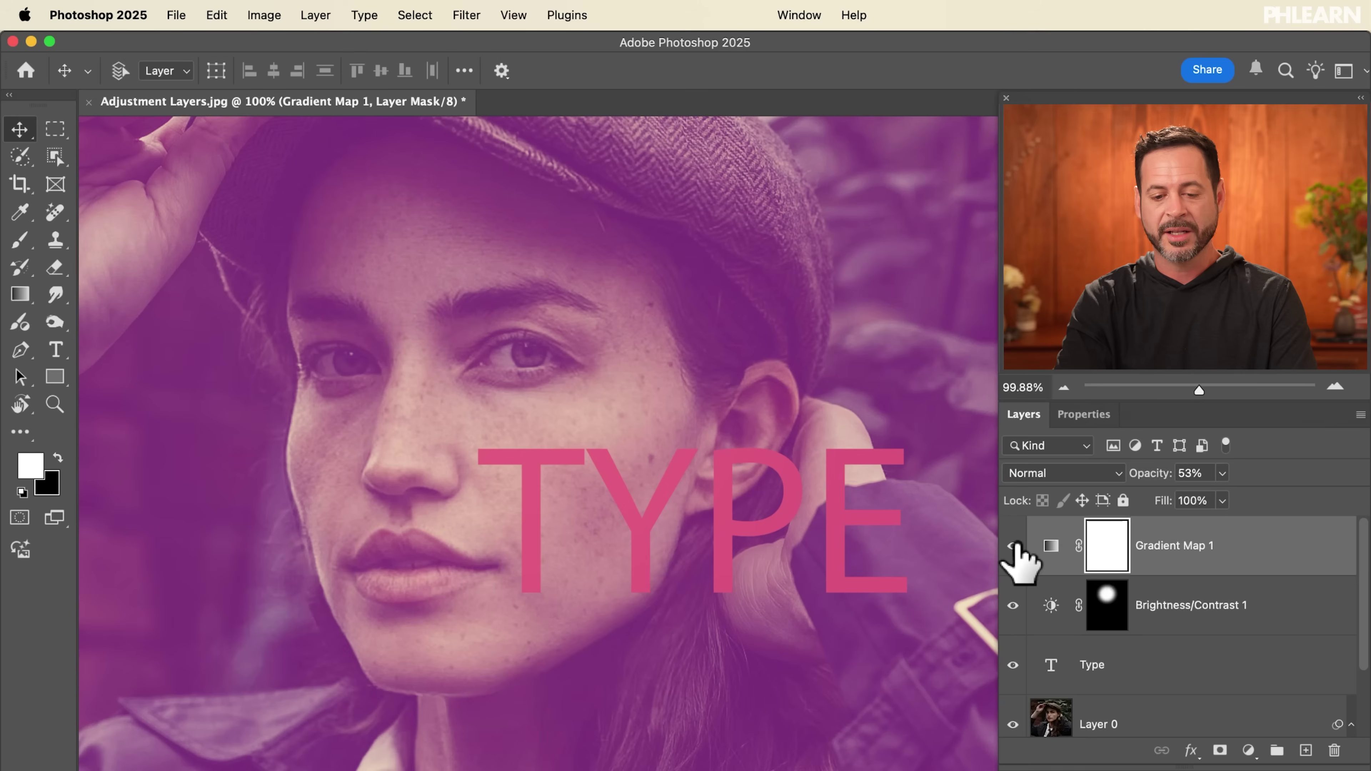
pyautogui.click(1014, 546)
pyautogui.click(1014, 546)
pyautogui.click(1014, 546)
pyautogui.click(1014, 546)
pyautogui.click(1014, 546)
pyautogui.click(1014, 546)
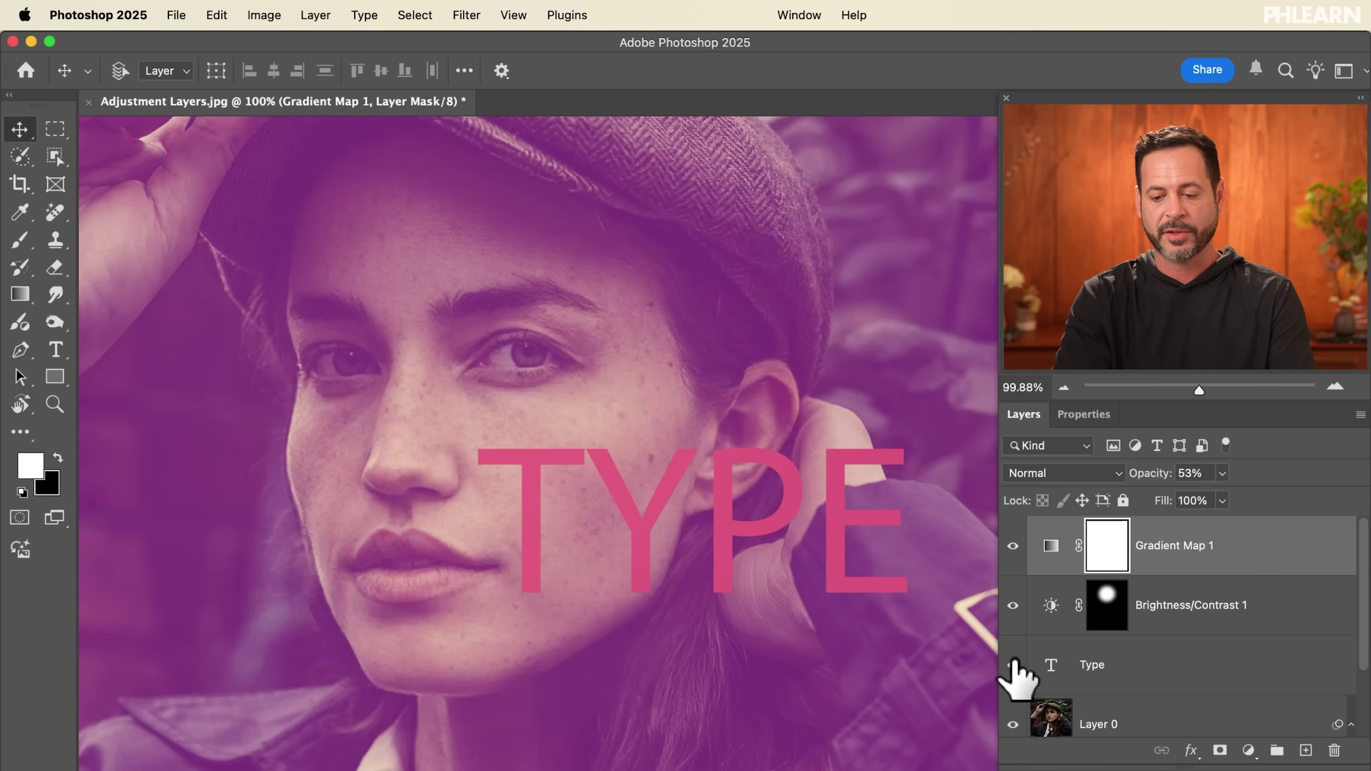
# - Check what the Brightness/Contrast 1 layer contributes beneath the stronger gradient map by hiding and showing it
pyautogui.click(1013, 605)
pyautogui.click(1013, 605)
pyautogui.click(1013, 605)
pyautogui.click(1014, 605)
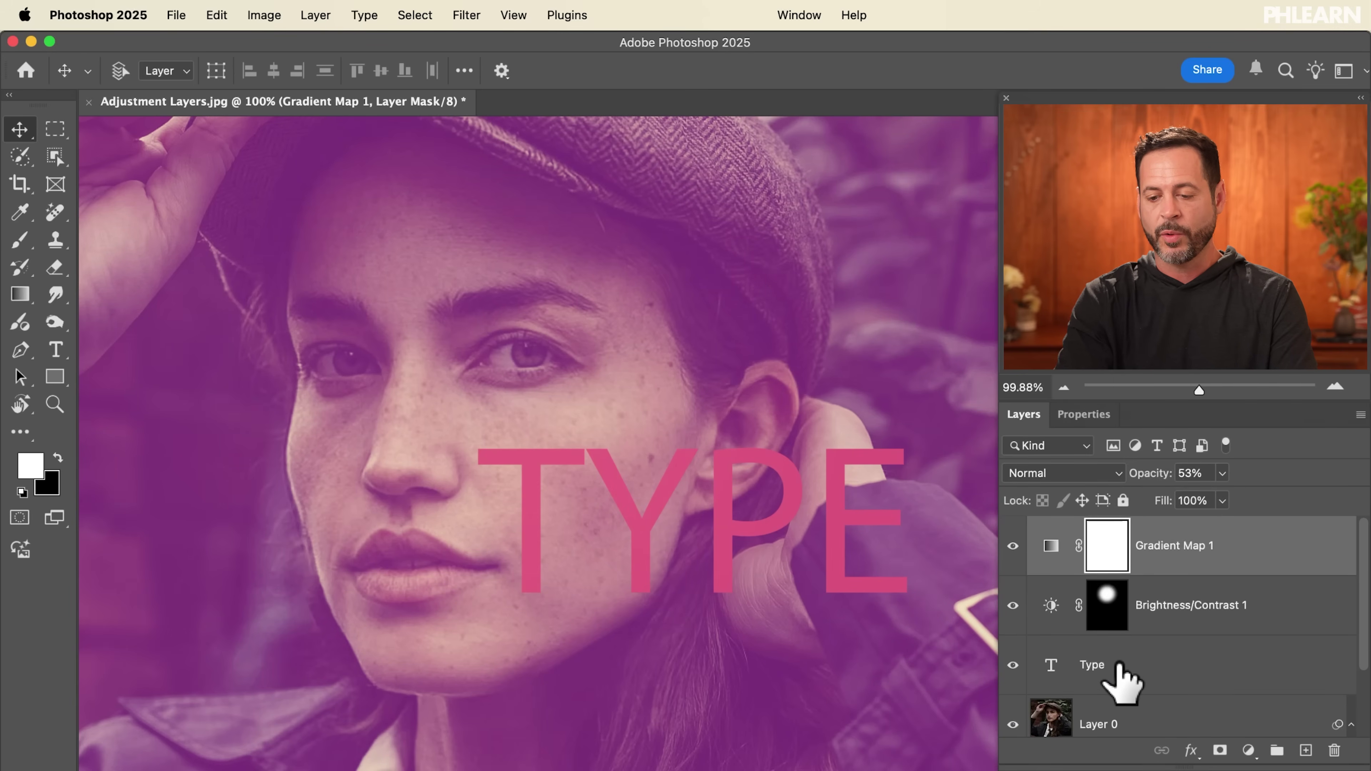
# - Move the Type layer above Gradient Map 1 and clip both adjustment layers to Layer 0
pyautogui.moveTo(1134, 643); pyautogui.dragTo(1157, 530)
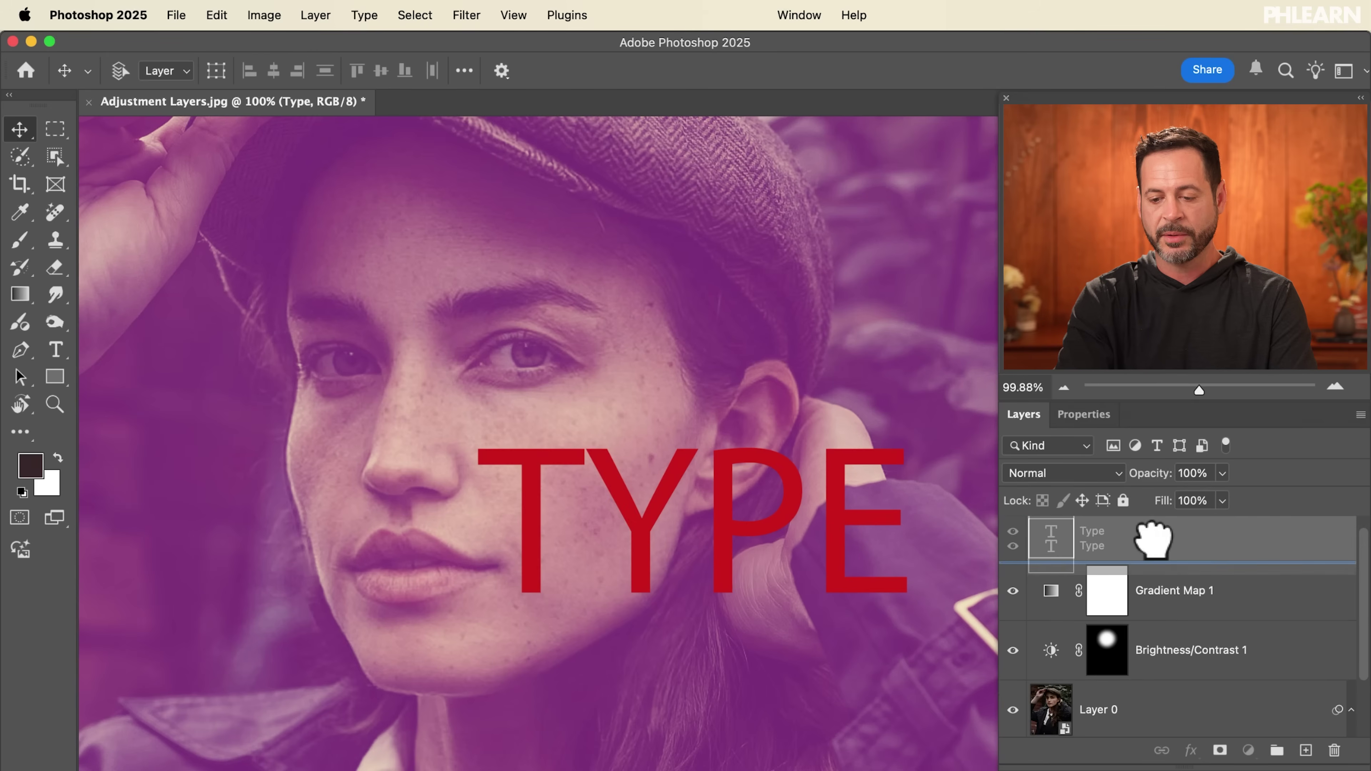
pyautogui.scroll(-2, 1155, 540)
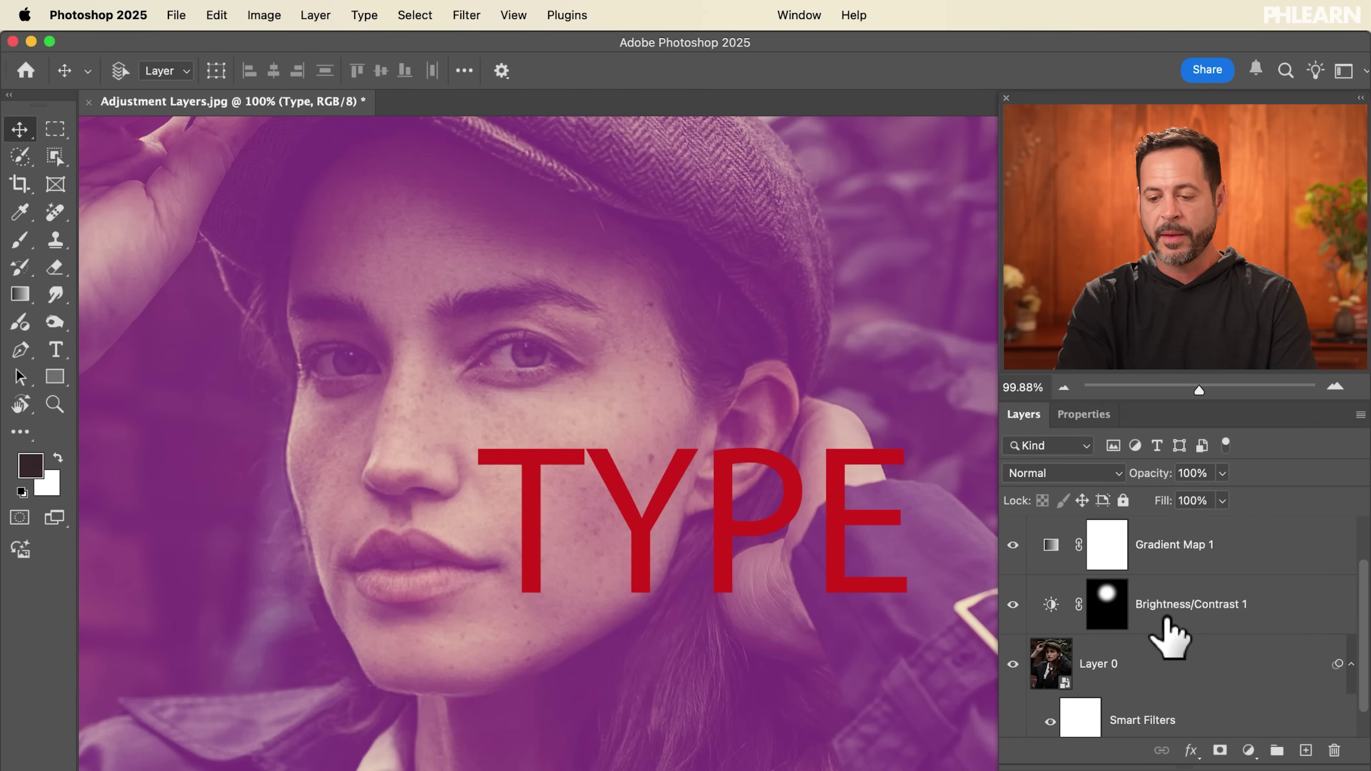
pyautogui.click(1166, 621)
pyautogui.scroll(2, 1166, 621)
pyautogui.scroll(-1, 1167, 621)
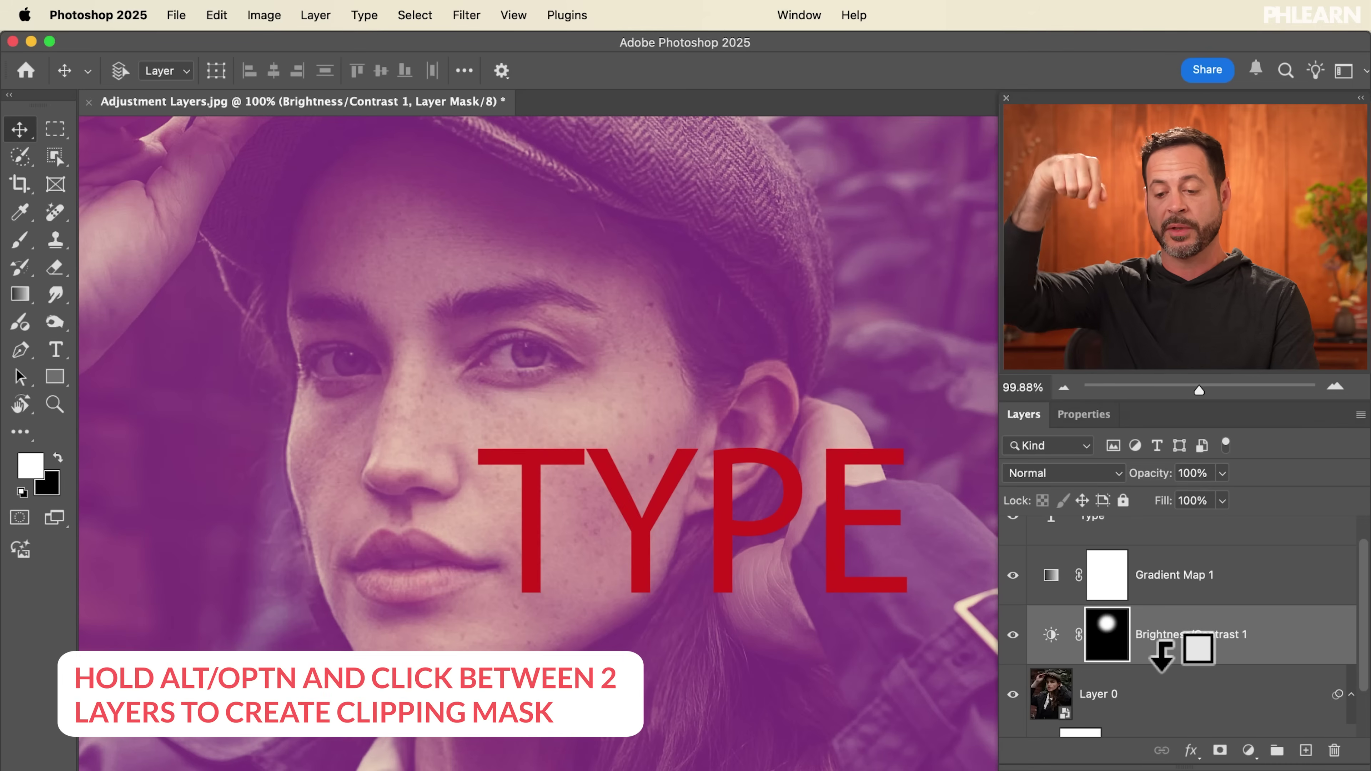
pyautogui.keyDown('alt'); pyautogui.click(1166, 656); pyautogui.keyUp('alt')
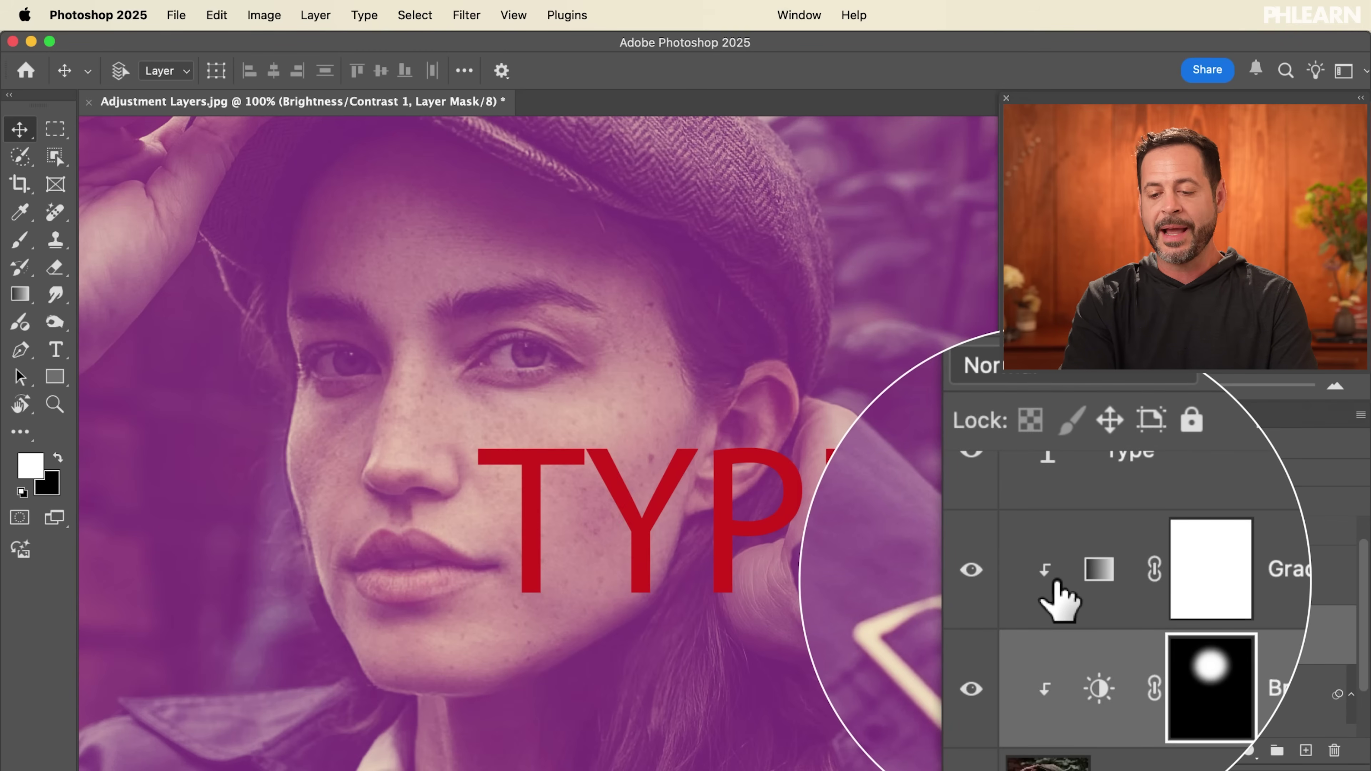
# - Check the effect of the clipped Gradient Map 1 and Brightness/Contrast 1 layers on Layer 0 by toggling their visibility
pyautogui.click(1005, 579)
pyautogui.click(1006, 579)
pyautogui.click(1006, 579)
pyautogui.click(1006, 580)
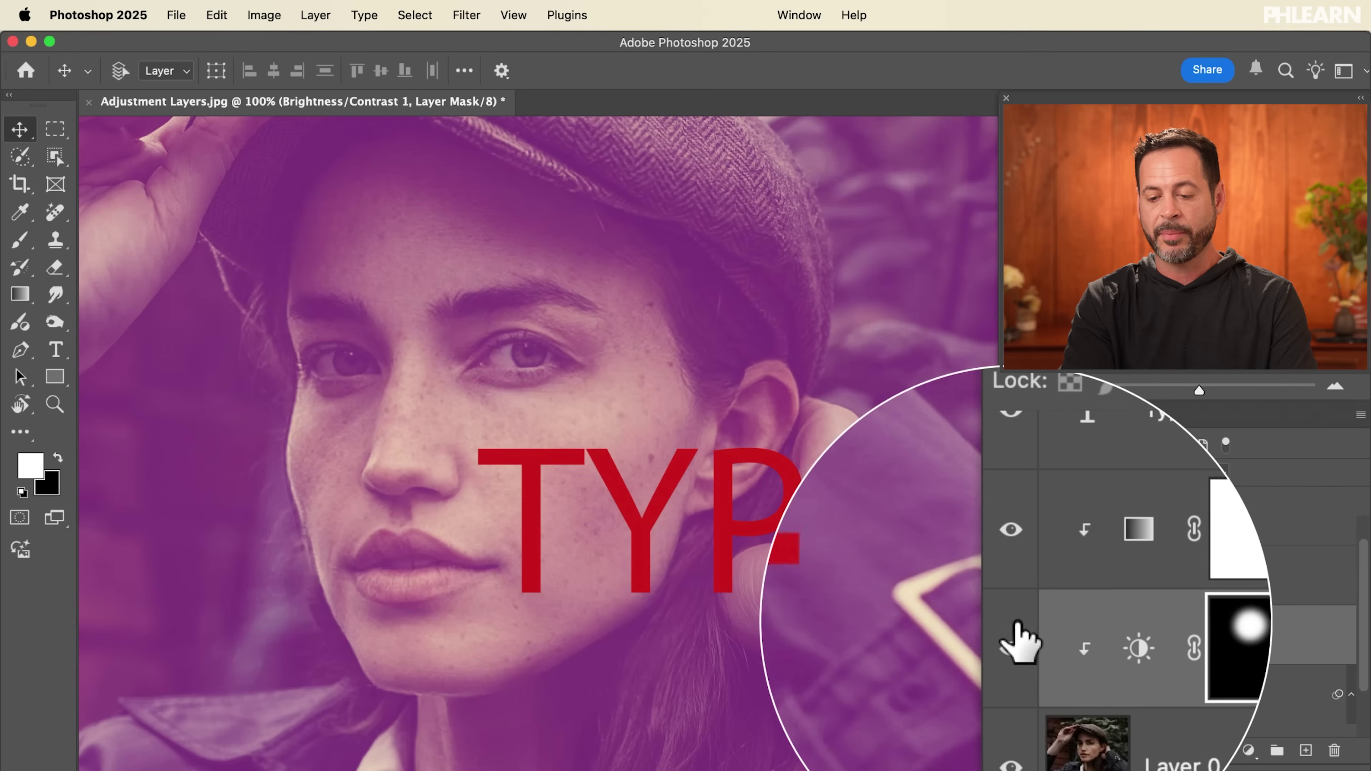
pyautogui.click(1013, 643)
pyautogui.click(1013, 643)
pyautogui.click(1013, 643)
pyautogui.click(1013, 643)
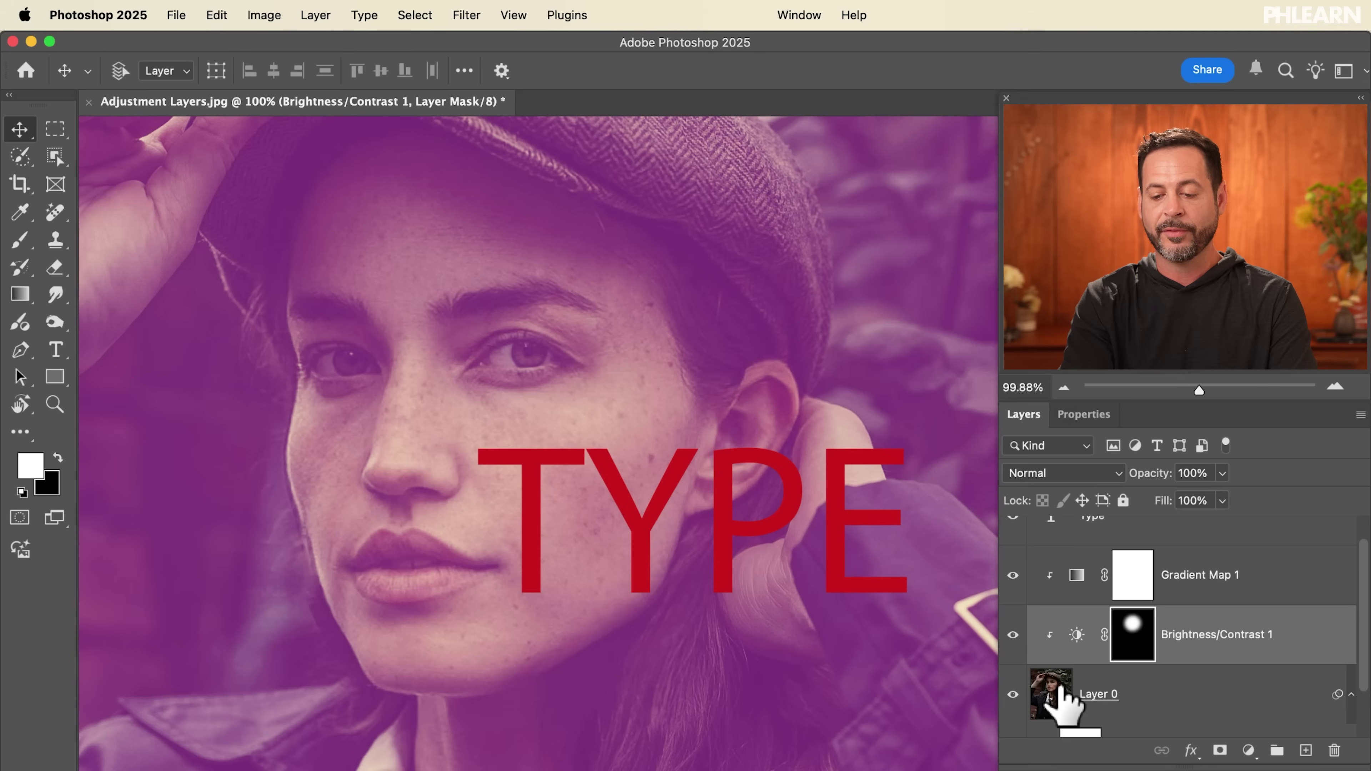
pyautogui.scroll(-2, 1061, 689)
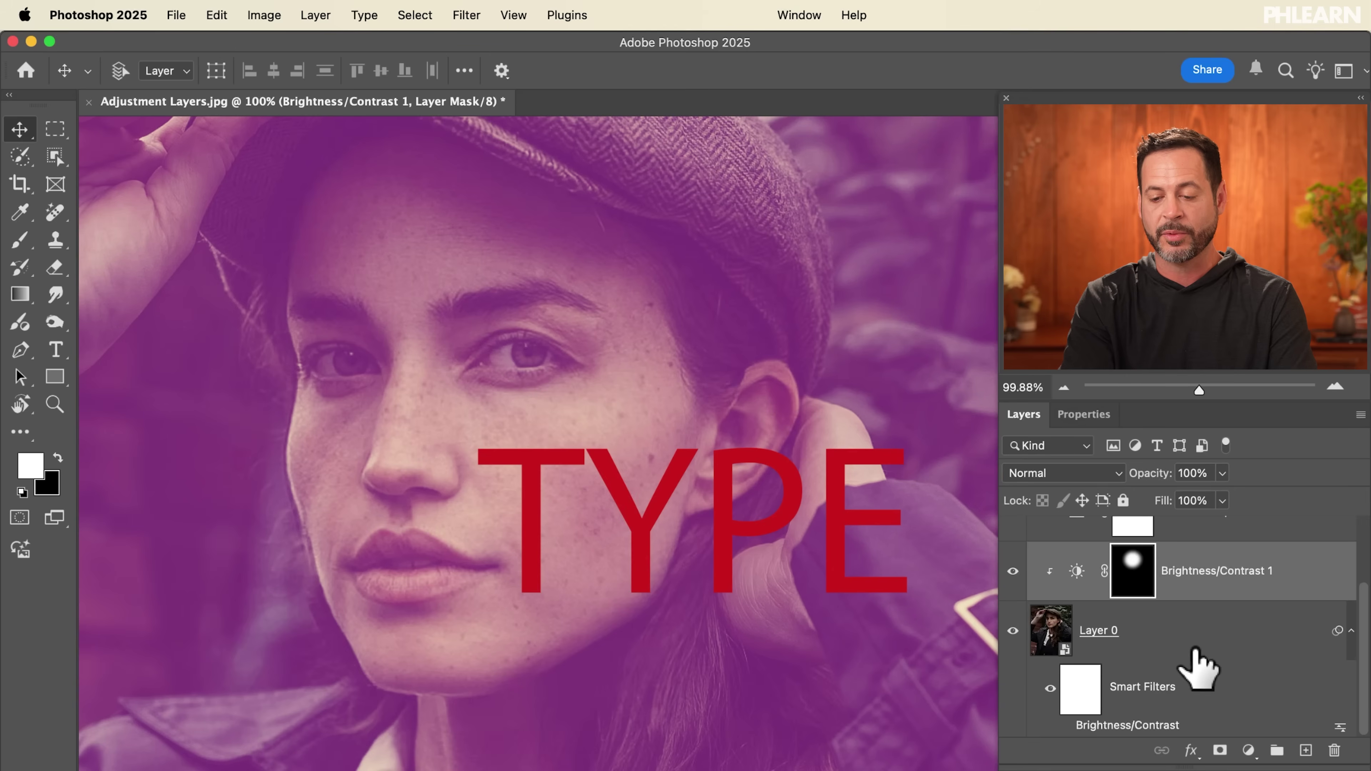
# - Hide the Type layer and set the Gradient Map 1 layer's opacity to 27%
pyautogui.scroll(3, 1172, 662)
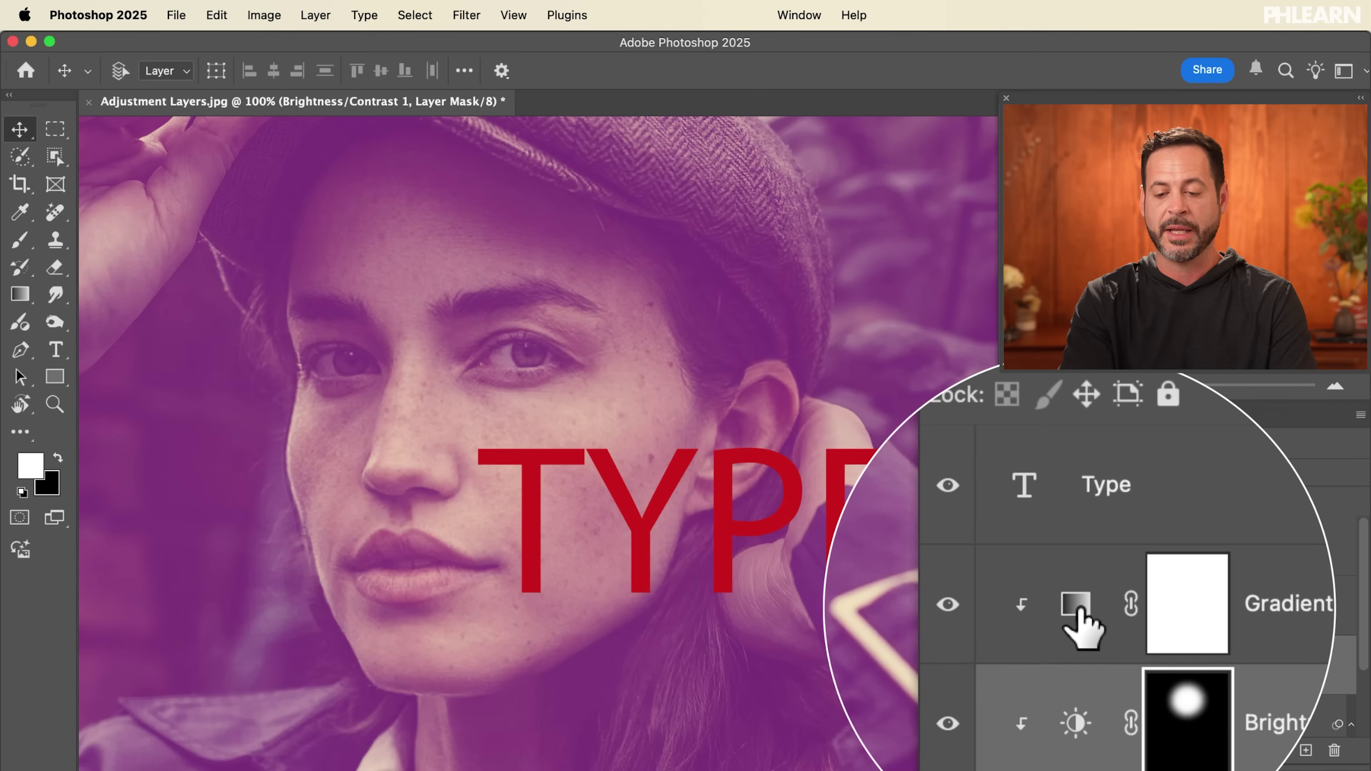
pyautogui.click(1013, 547)
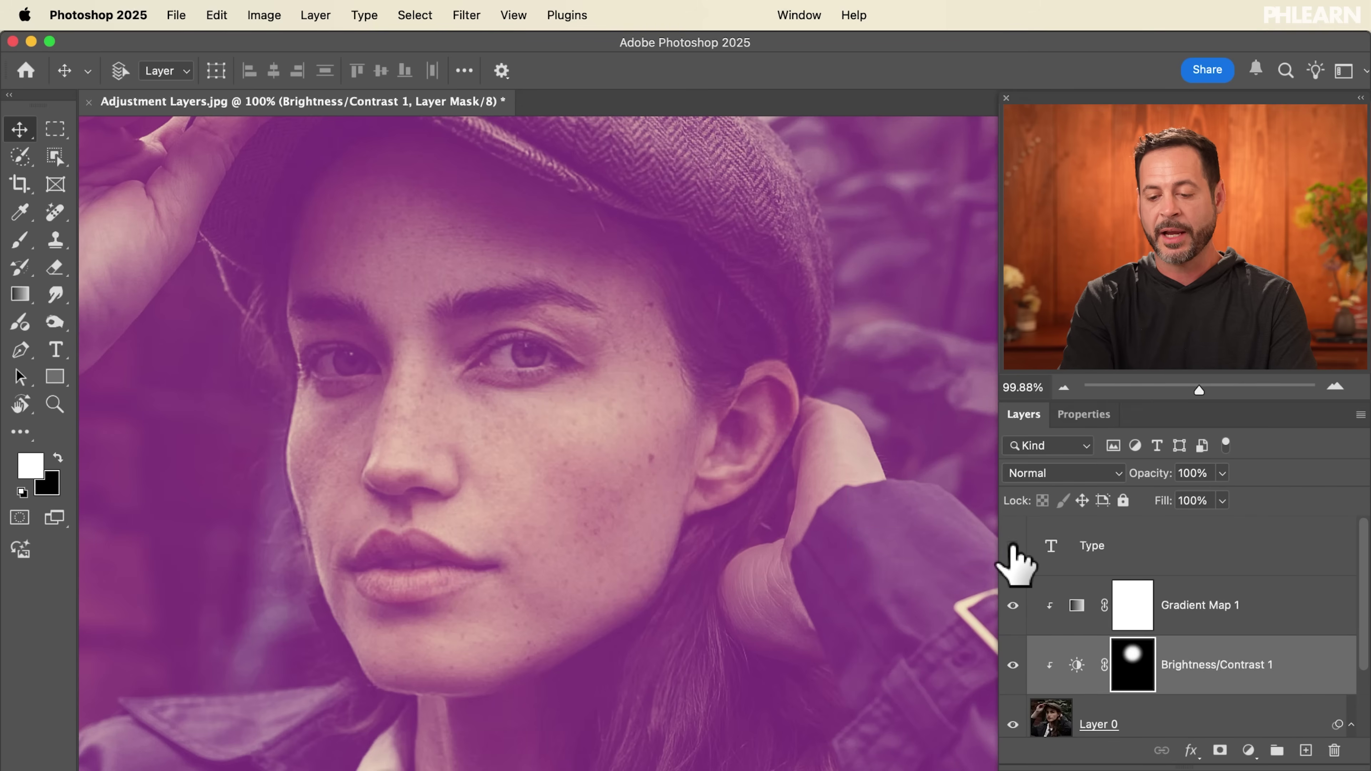
pyautogui.click(1077, 610)
pyautogui.moveTo(1139, 481); pyautogui.dragTo(1137, 481)
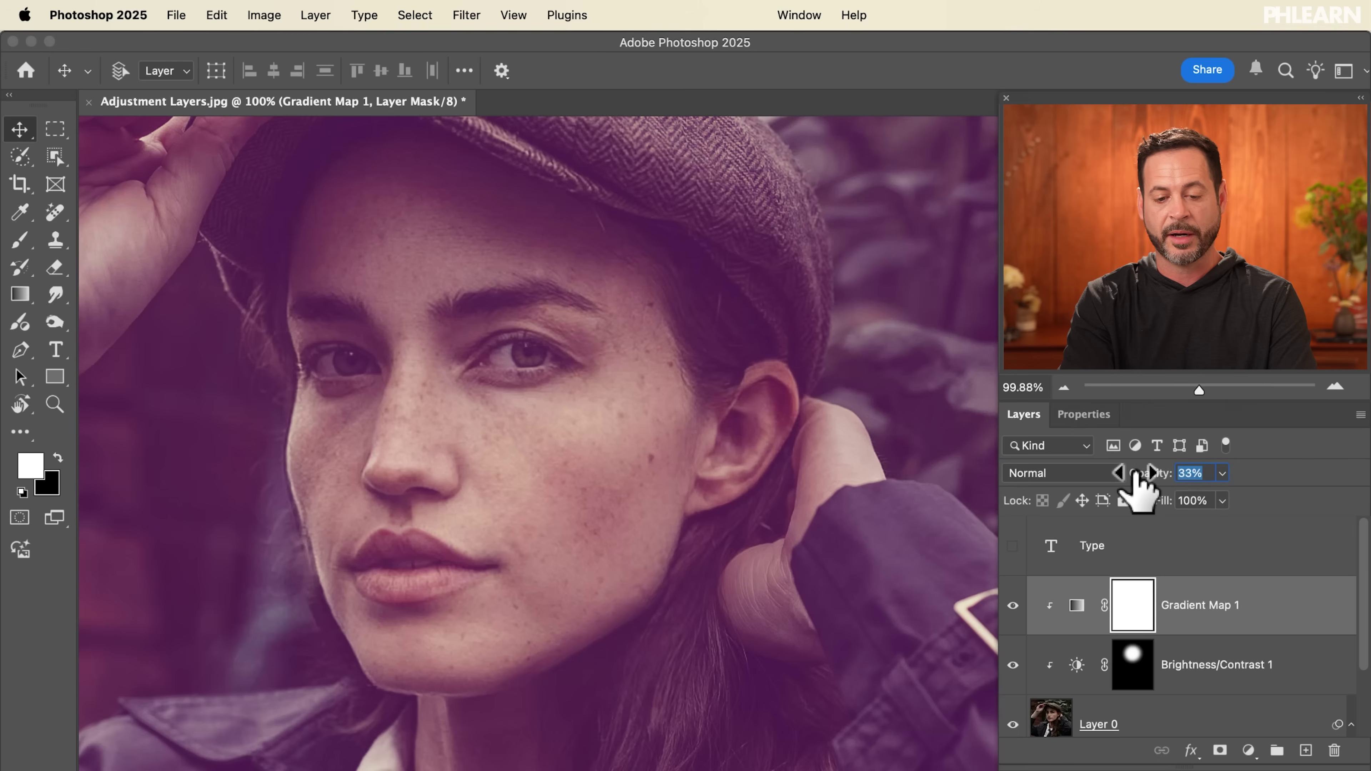
pyautogui.scroll(5, 627, 490)
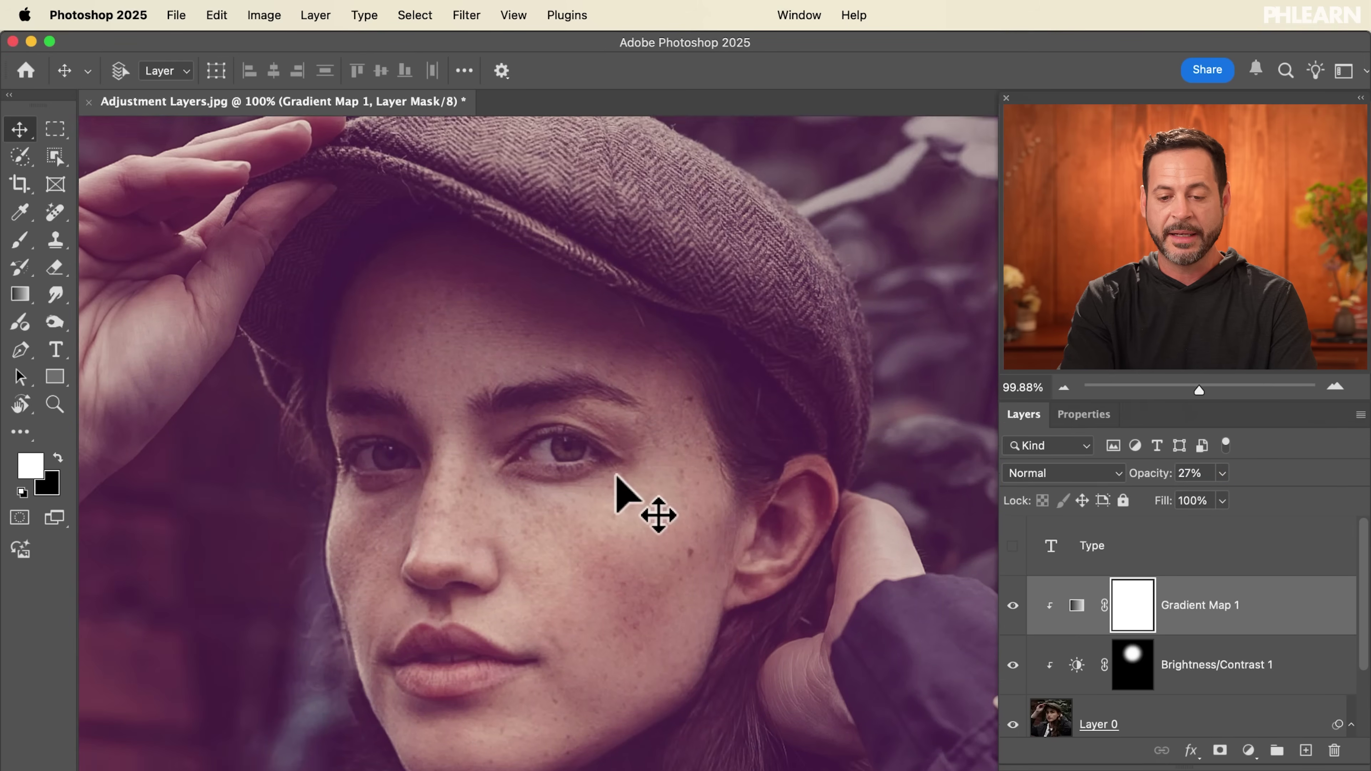
# - Examine the layers down to Layer 0's smart filters and the list of direct image adjustments, without applying any
pyautogui.scroll(-3, 1029, 610)
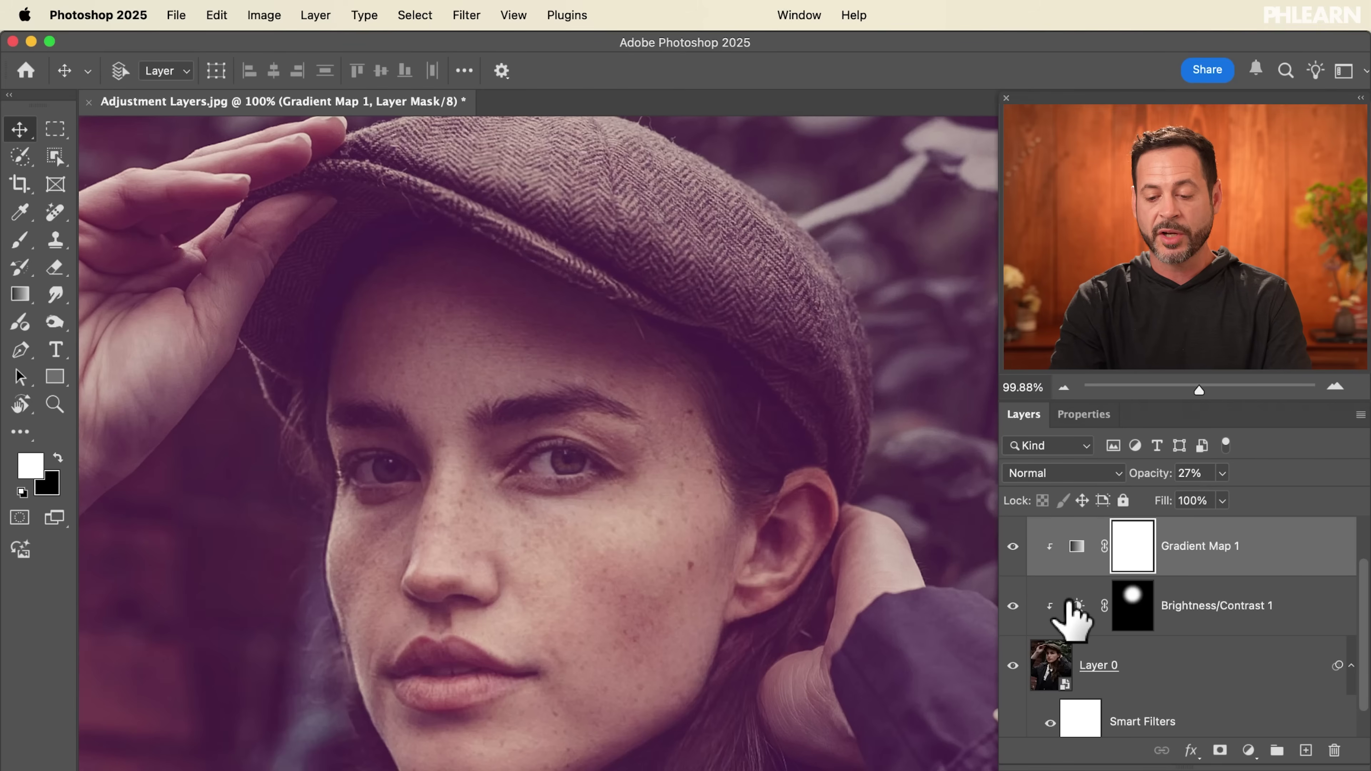
pyautogui.scroll(-2, 1080, 626)
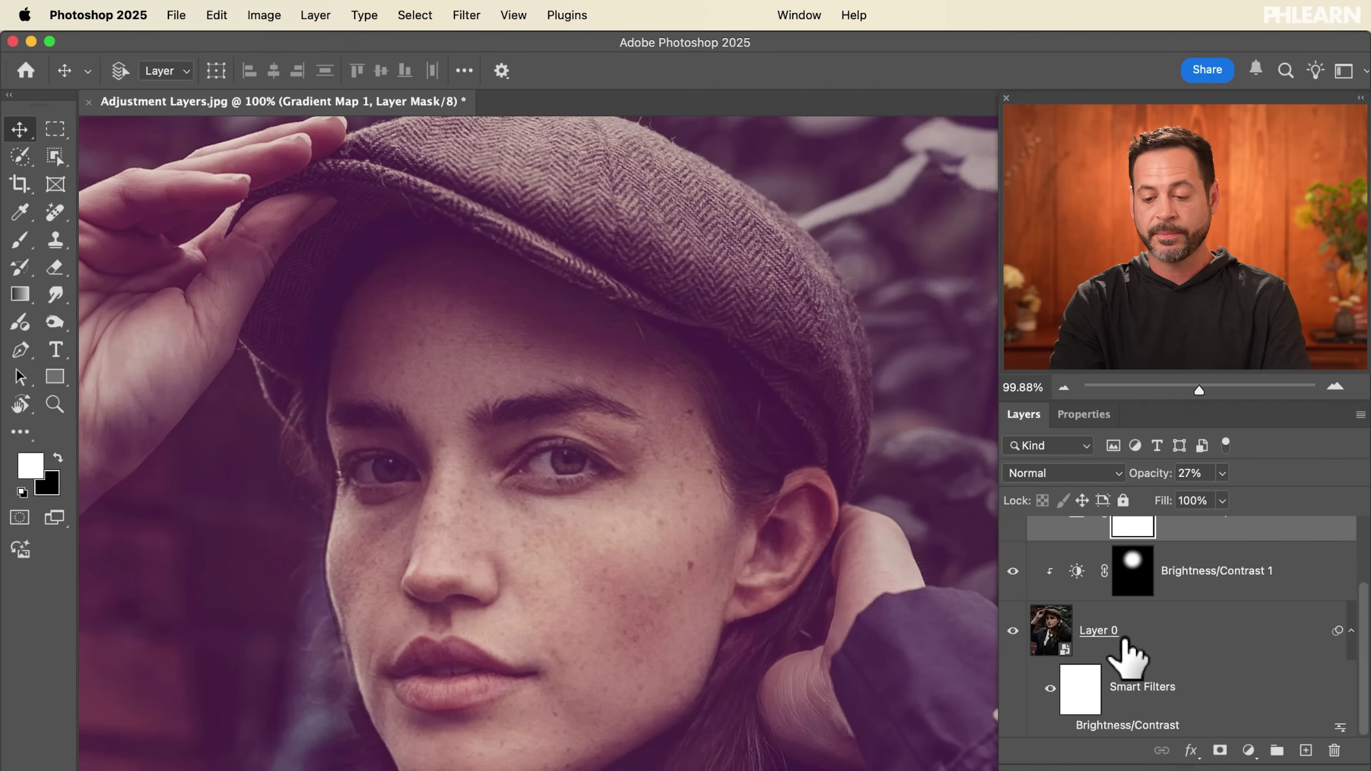
pyautogui.click(264, 15)
pyautogui.moveTo(286, 77)
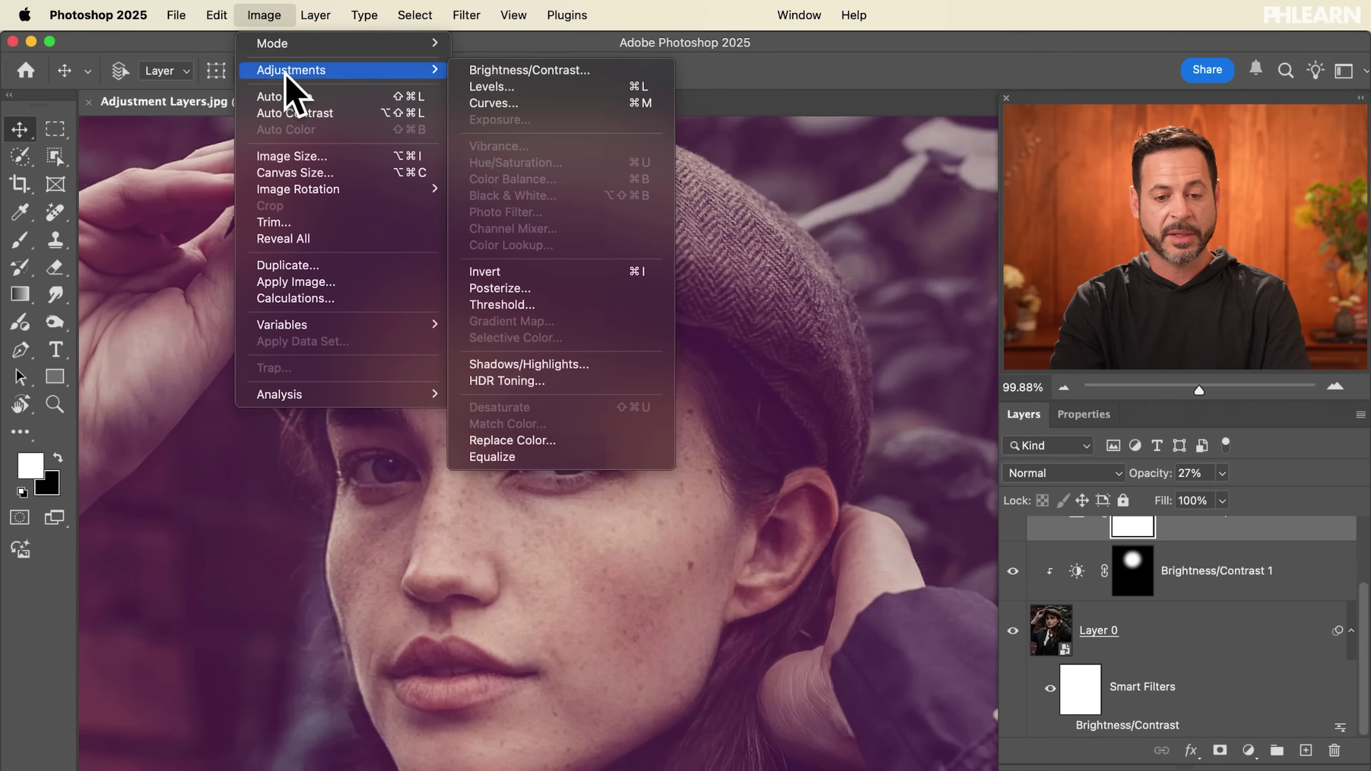
pyautogui.press('Escape')
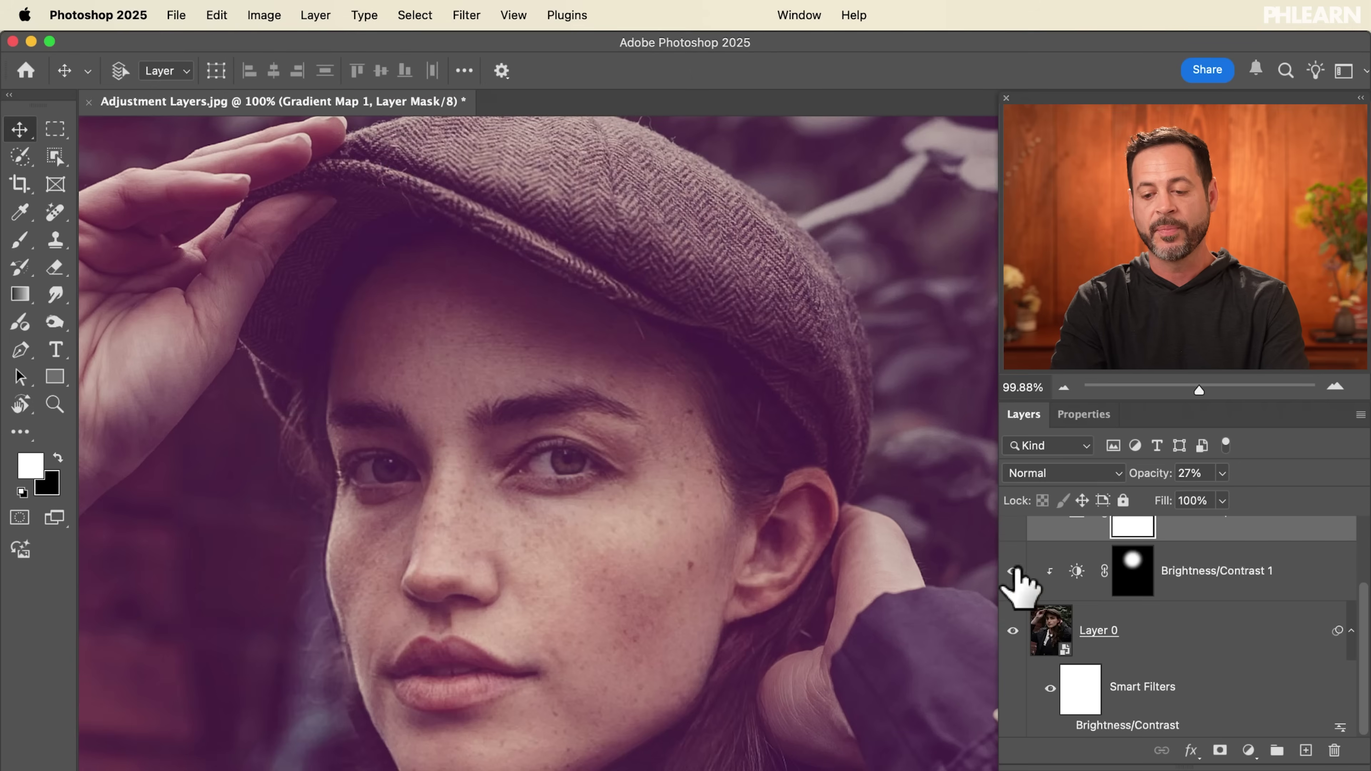
# - Turn on the Brightness/Contrast smart filter of Layer 0, opening and closing its settings
pyautogui.click(1139, 632)
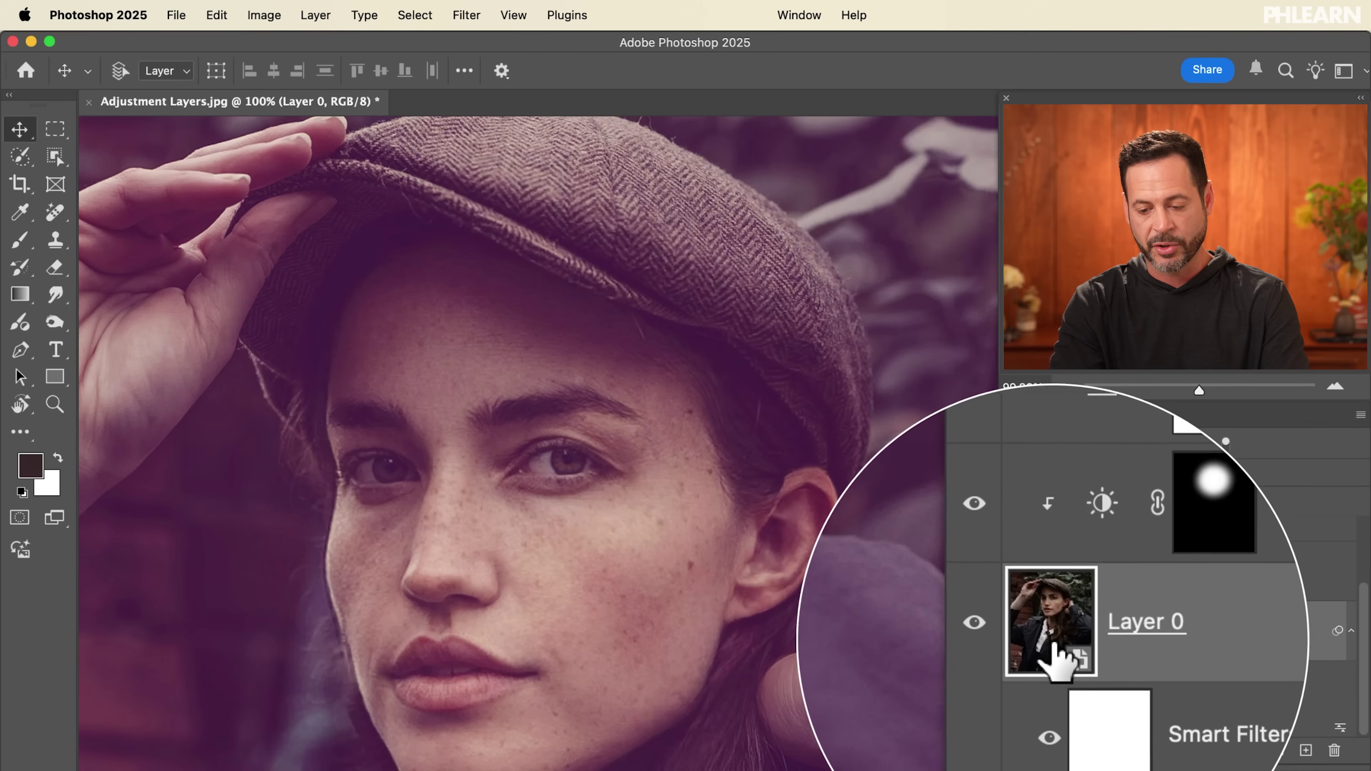
pyautogui.click(1072, 727)
pyautogui.click(1071, 726)
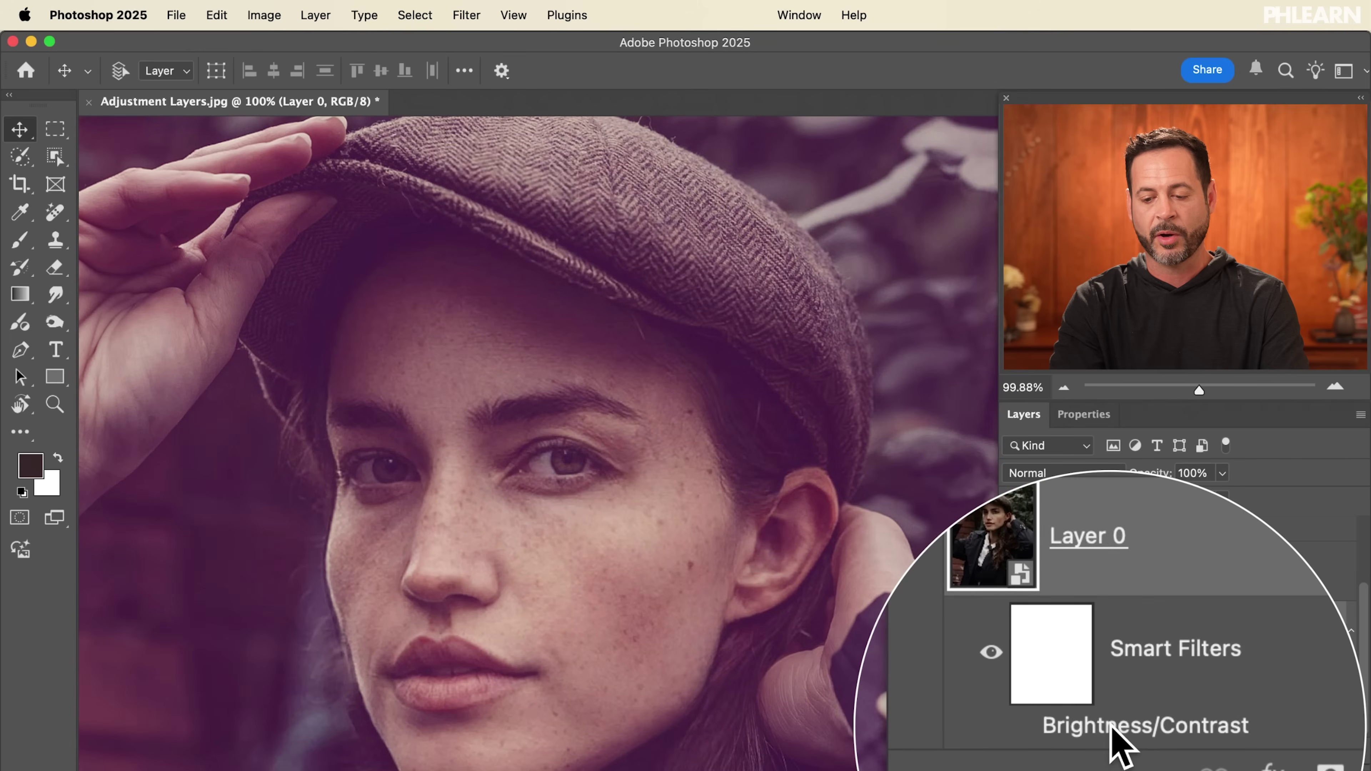
pyautogui.doubleClick(1088, 727)
pyautogui.click(792, 292)
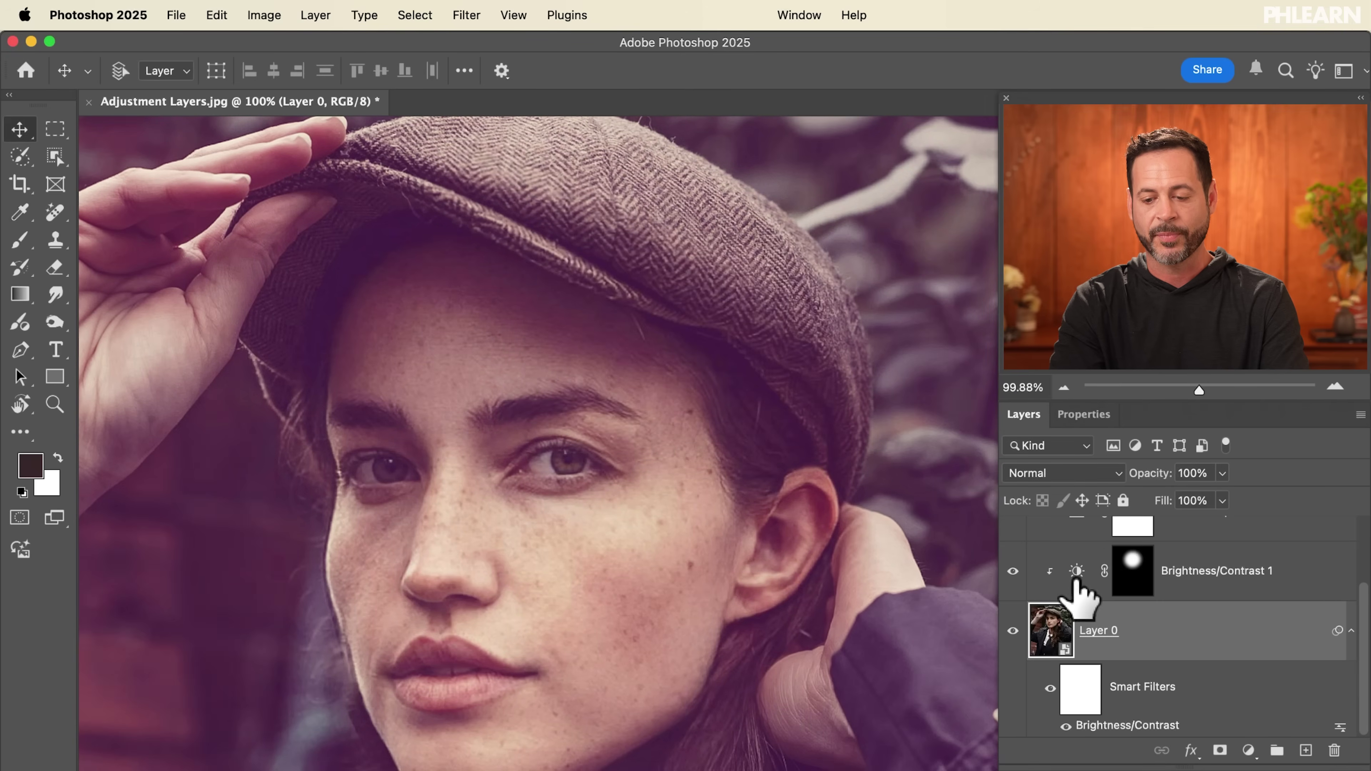
# - Compare the portrait with the clipped Brightness/Contrast 1 adjustment layer hidden and shown
pyautogui.scroll(3, 1127, 627)
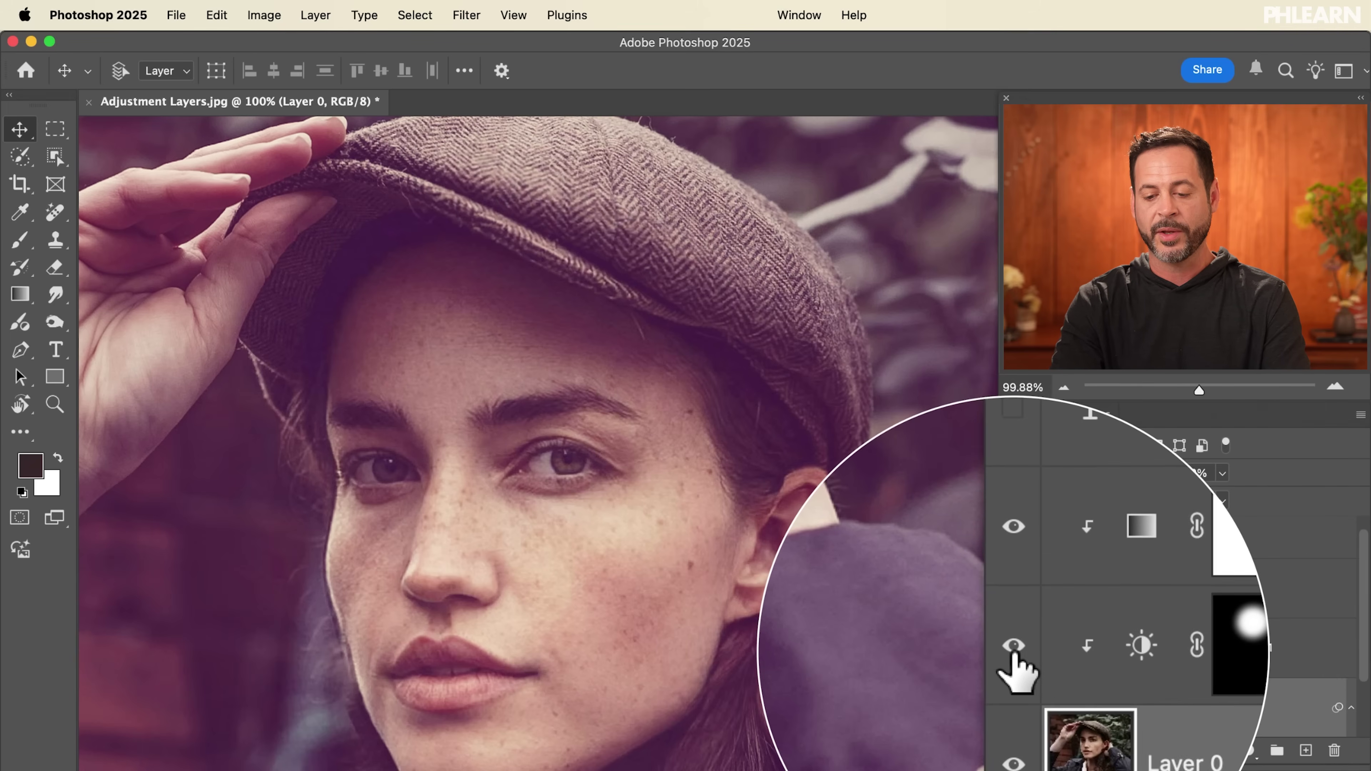
pyautogui.click(1013, 648)
pyautogui.click(1013, 616)
pyautogui.click(1013, 614)
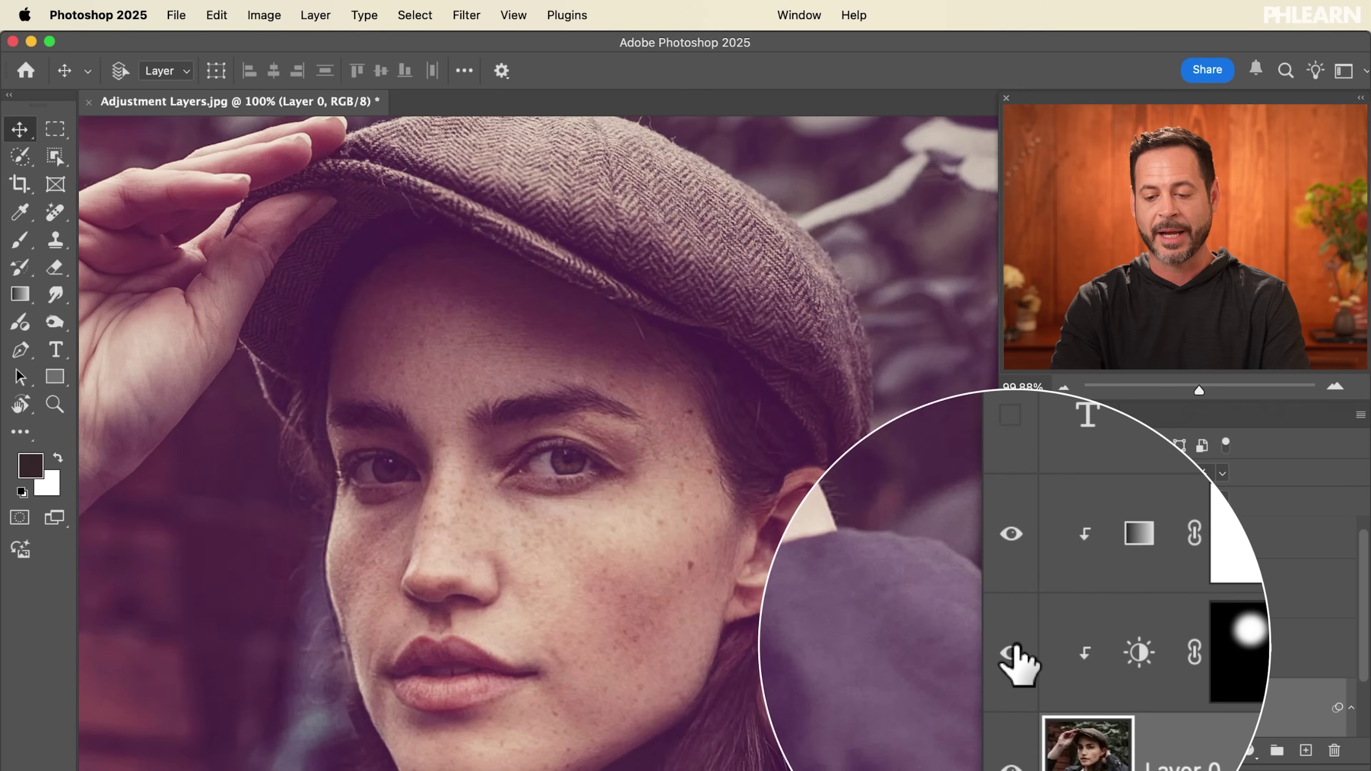
pyautogui.click(1014, 649)
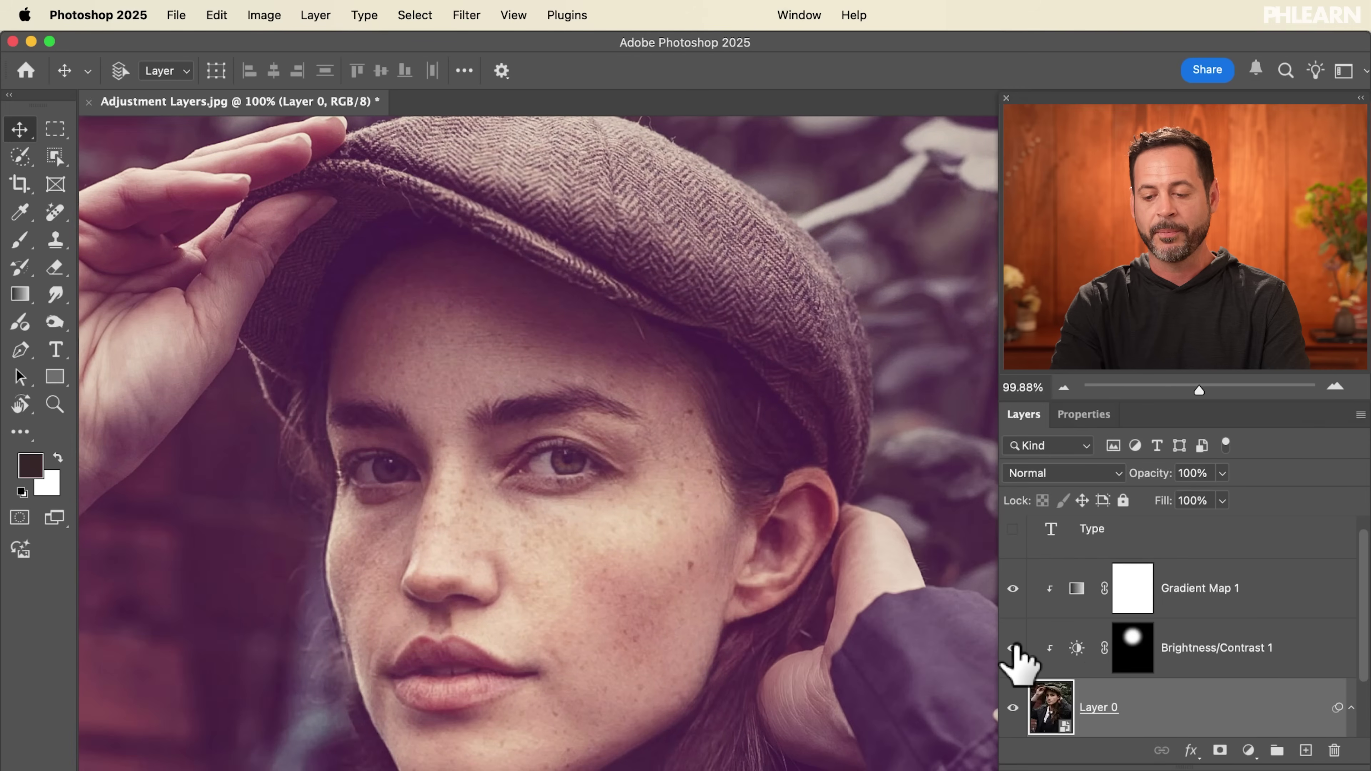
# - Look through the available adjustment layer types and display the Adjustments panel with its single adjustments
pyautogui.click(1249, 752)
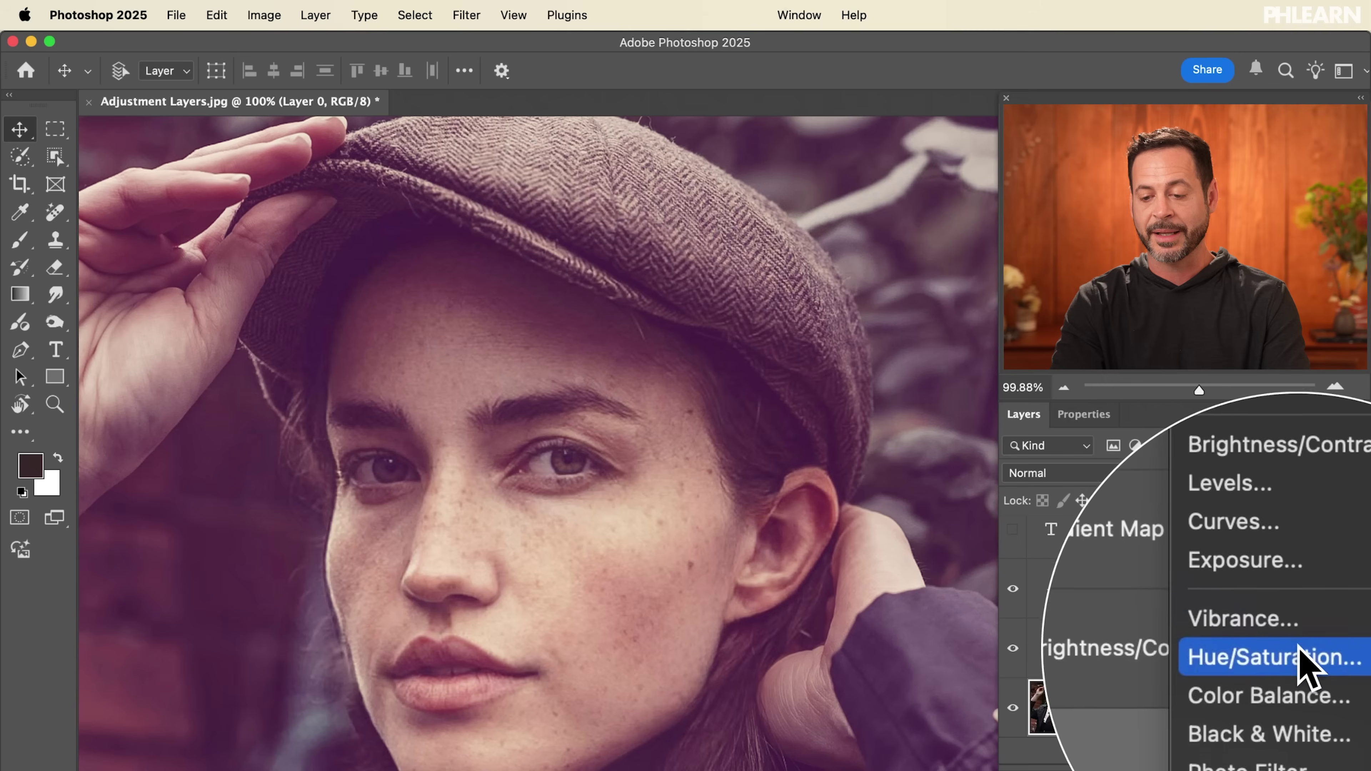
pyautogui.click(808, 129)
pyautogui.click(799, 15)
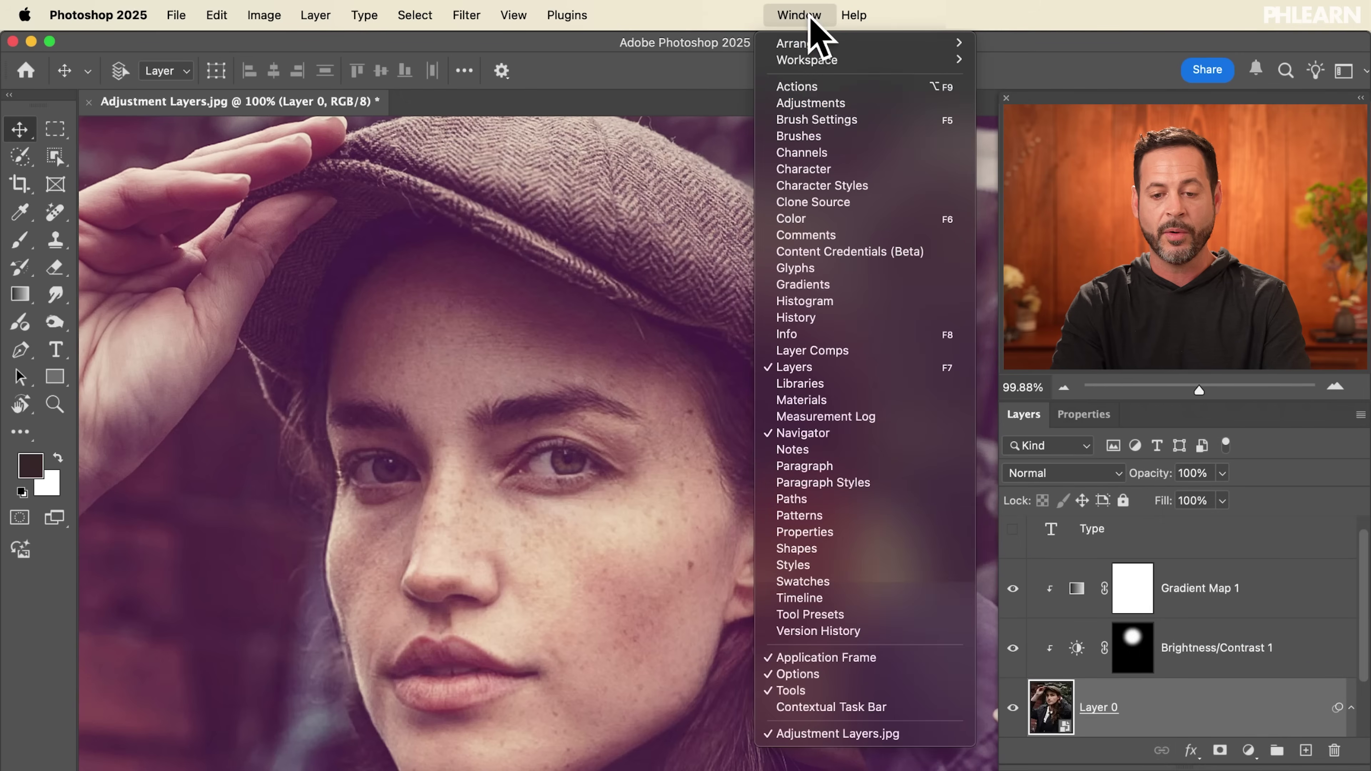
pyautogui.click(813, 103)
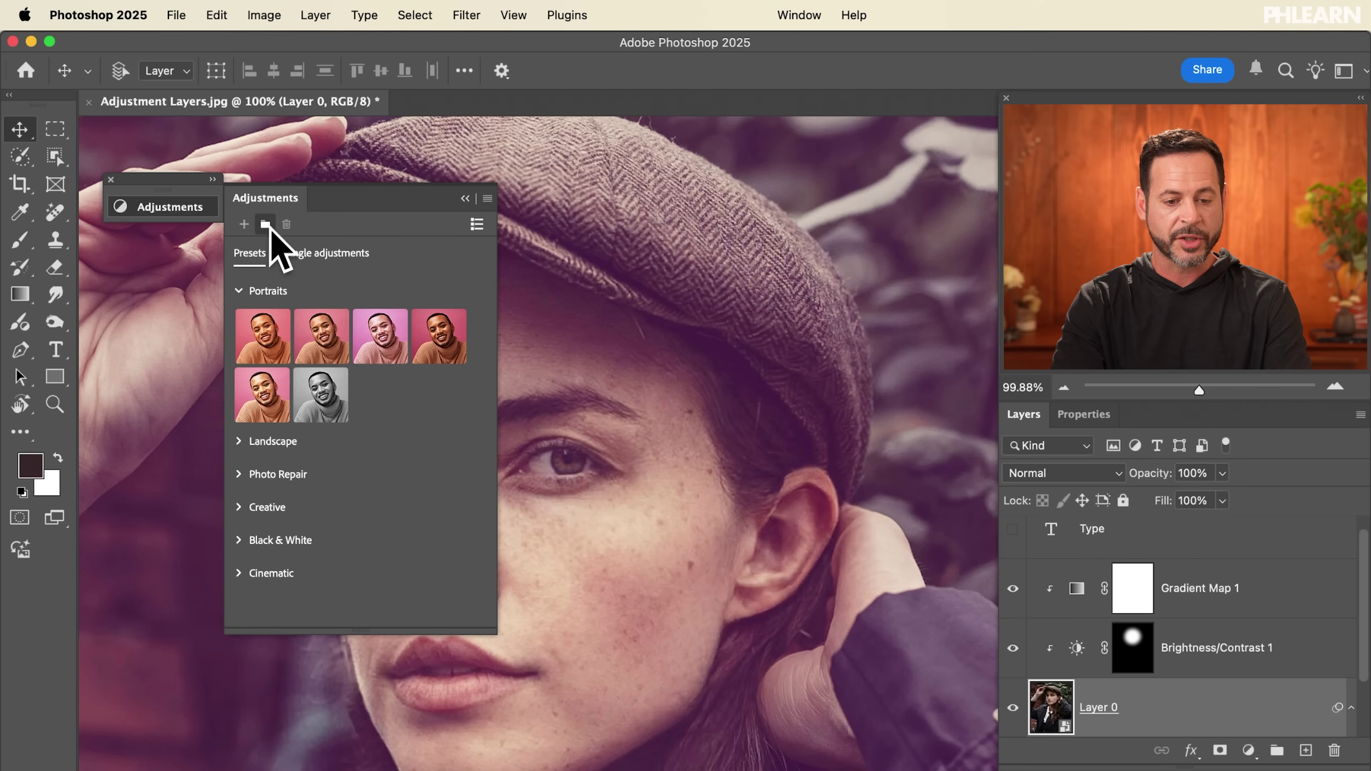
pyautogui.click(323, 254)
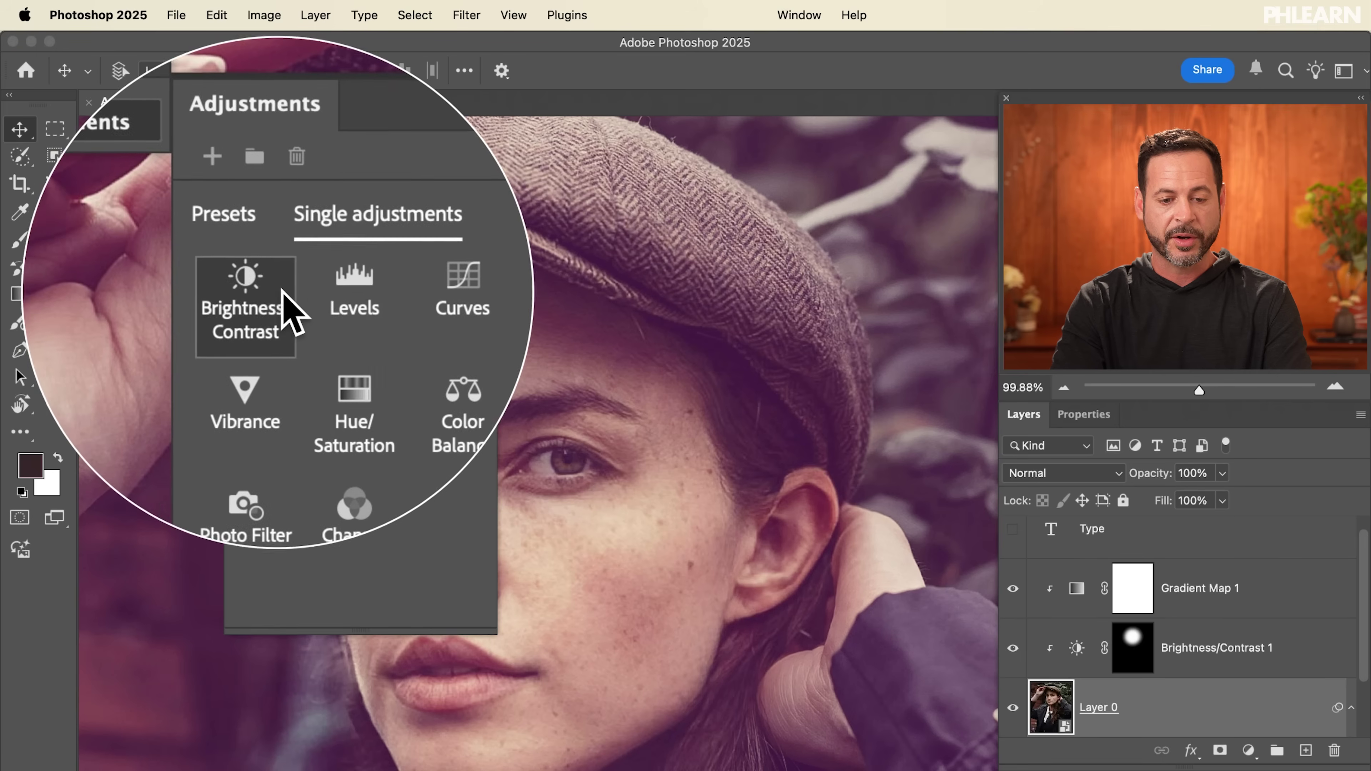